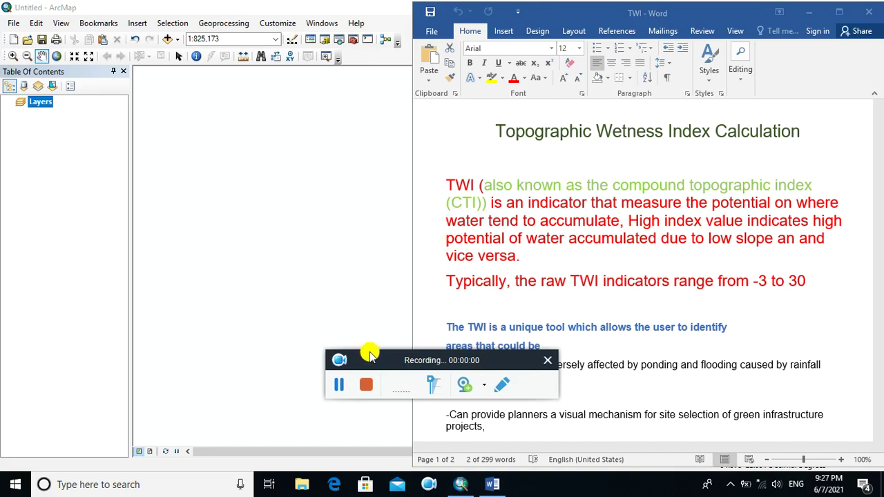
Read the TWI document from its introduction down to the list of calculation methods.
left_click_drag(373, 360, 58, 467)
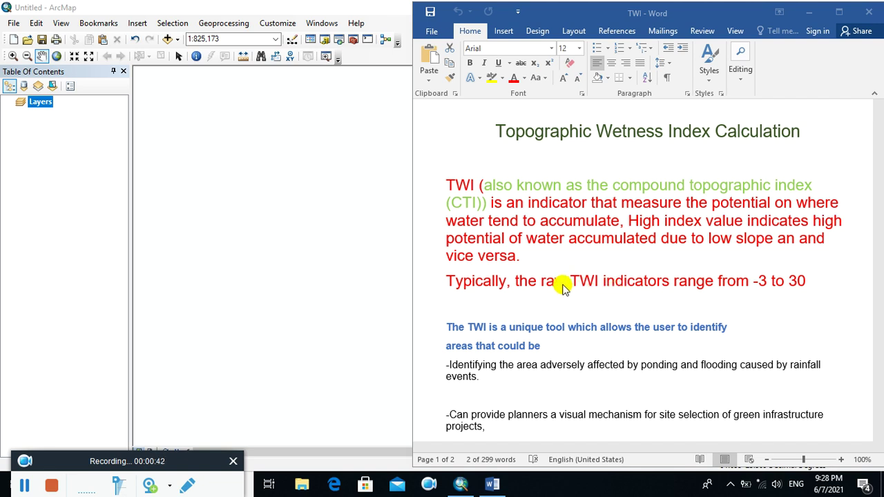
left_click(541, 351)
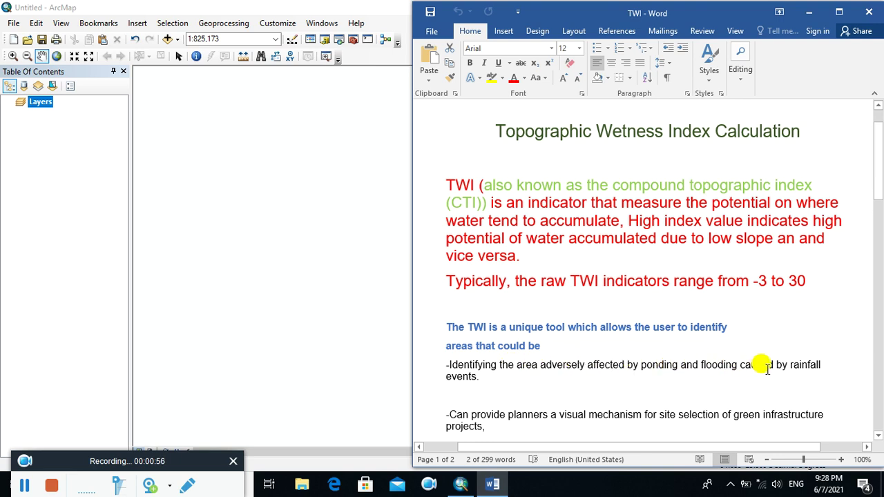
scroll(766, 368, "down", 4)
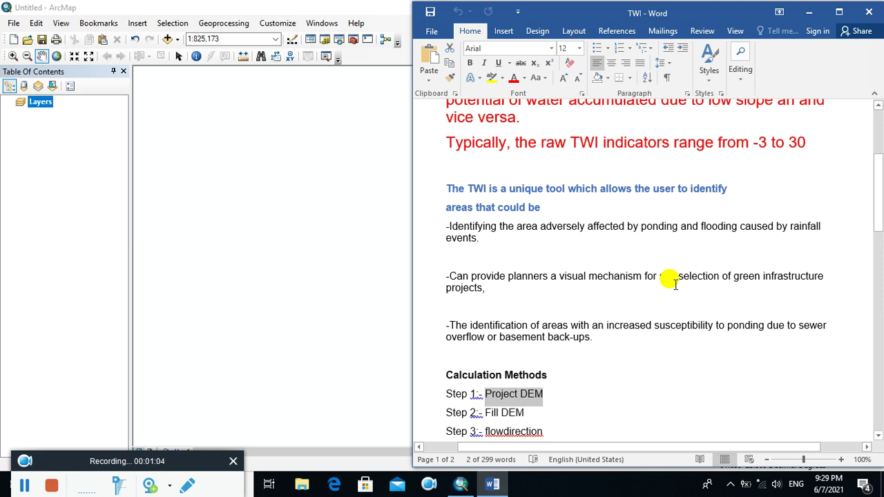
scroll(675, 284, "down", 2)
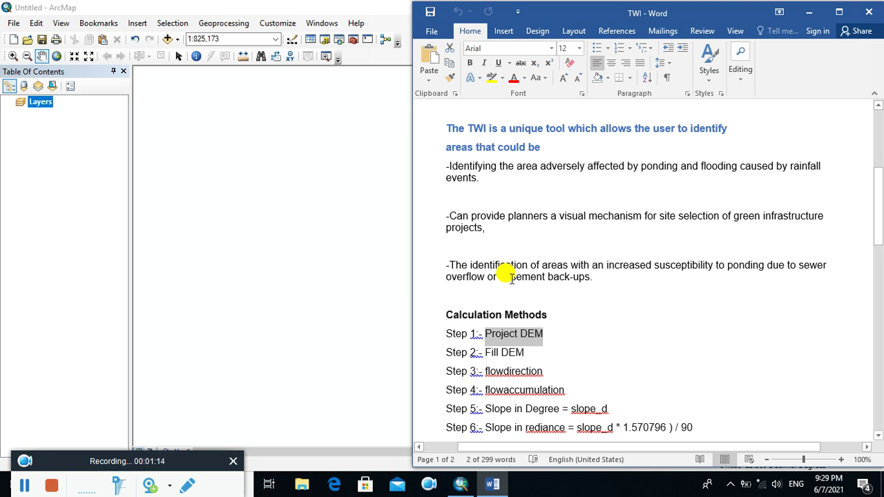
scroll(511, 276, "down", 2)
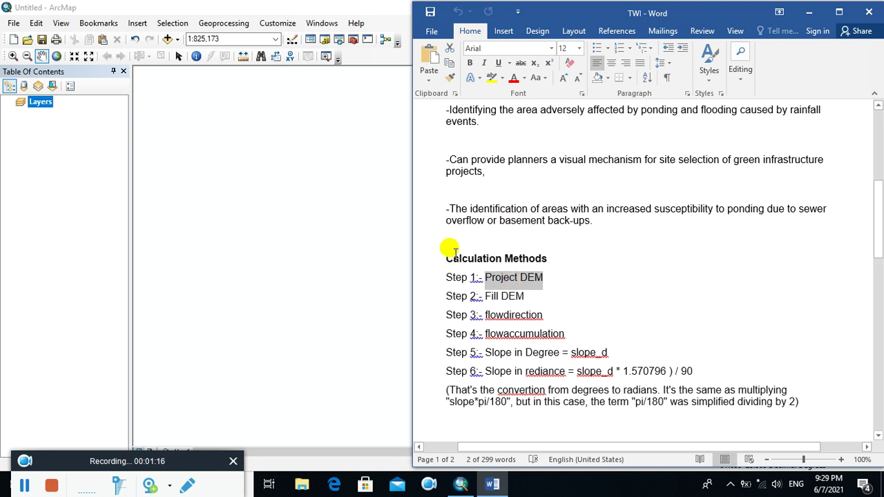
Switch to ArcMap and connect the folder F:\youtube\TWI as a data source while adding data.
left_click(276, 7)
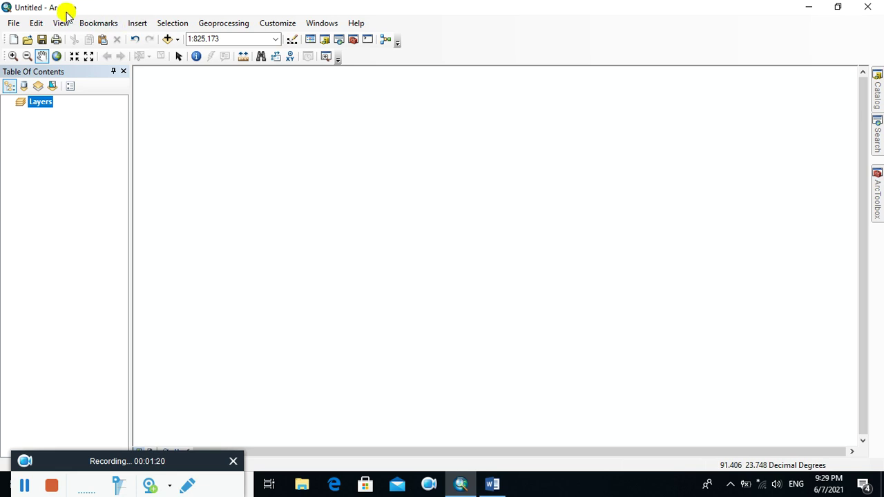
left_click(177, 40)
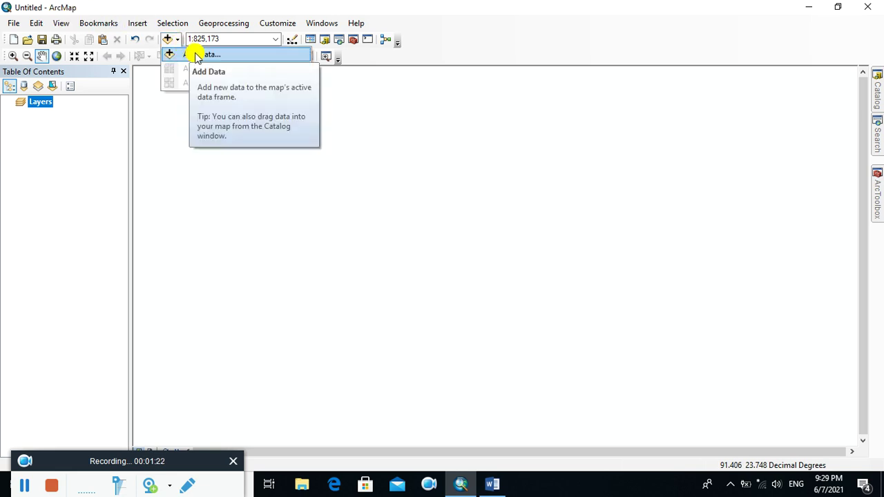
left_click(194, 54)
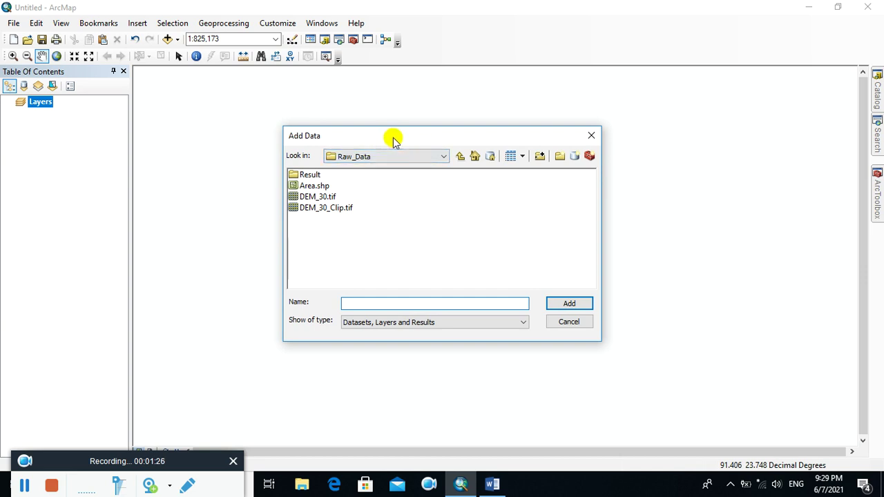
left_click_drag(394, 141, 313, 125)
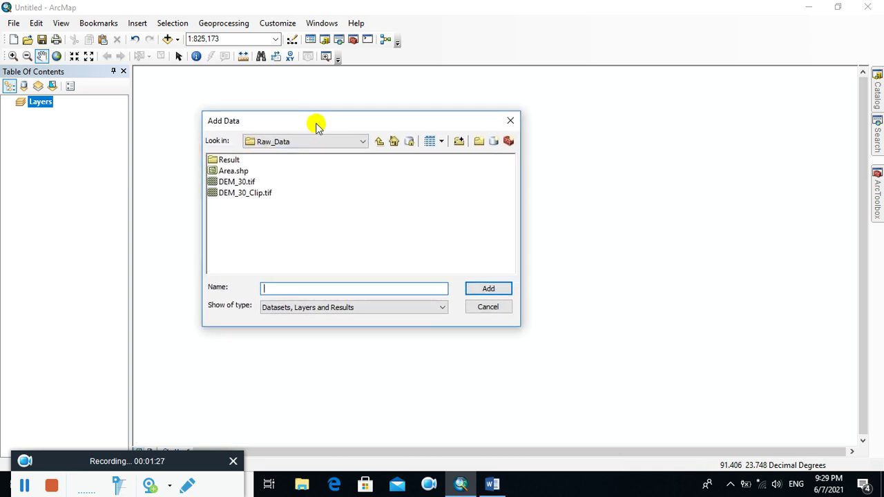
left_click(460, 143)
left_click_drag(391, 139, 228, 134)
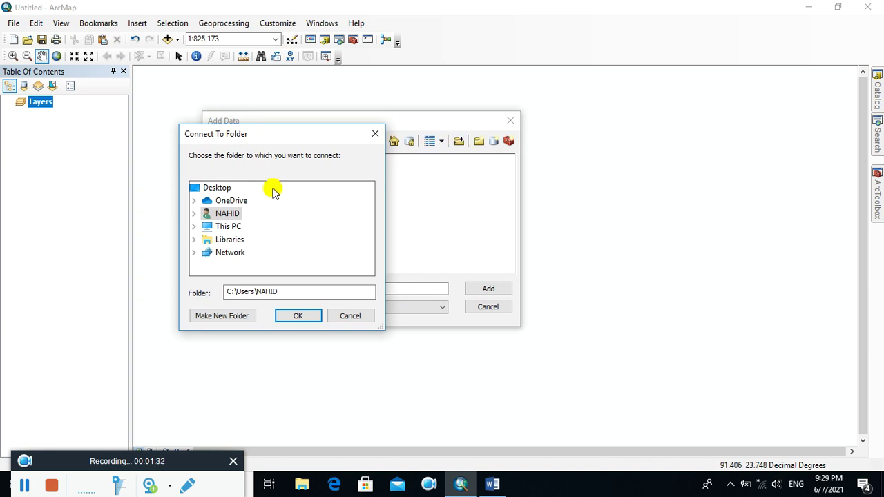
left_click(218, 227)
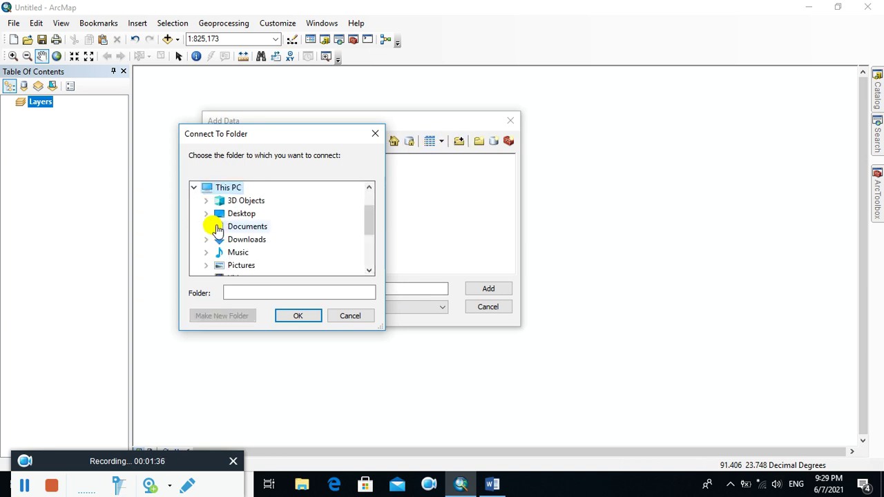
left_click_drag(367, 221, 366, 247)
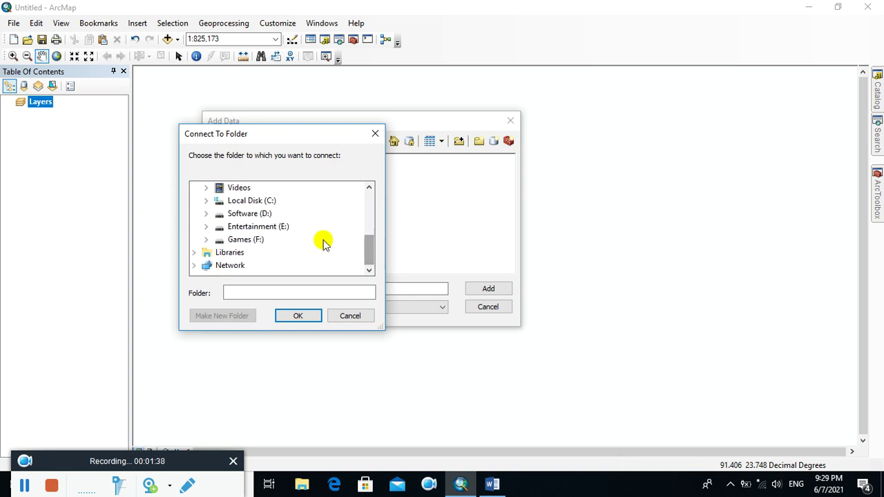
double_click(242, 240)
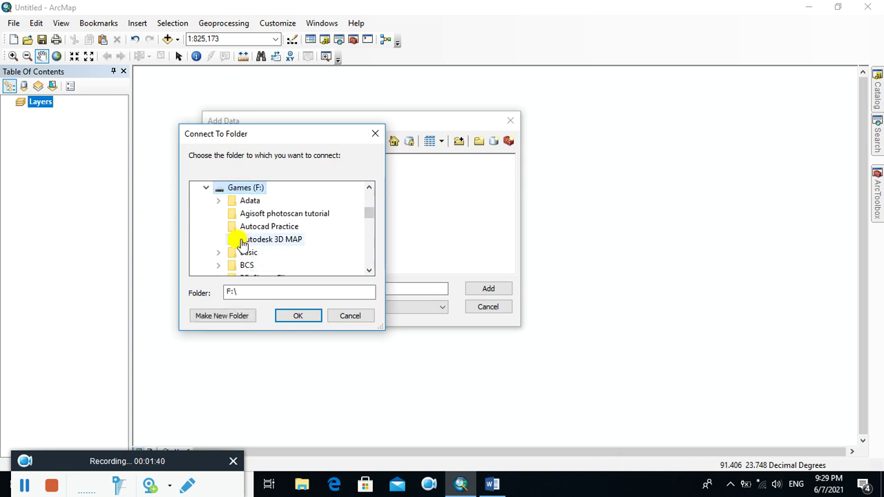
left_click_drag(369, 212, 367, 256)
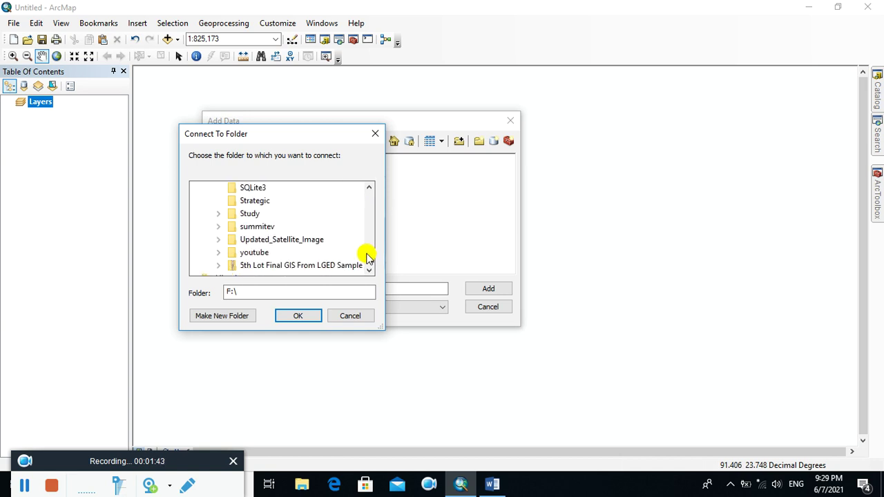
double_click(249, 252)
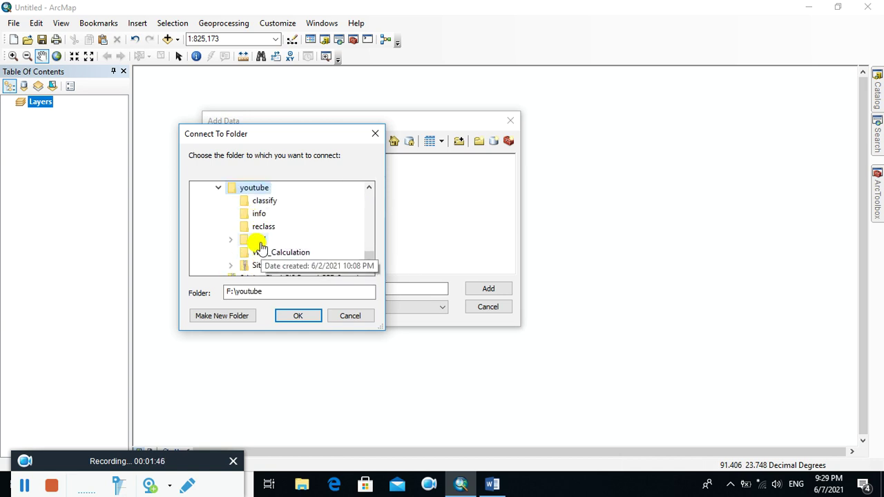
left_click(259, 239)
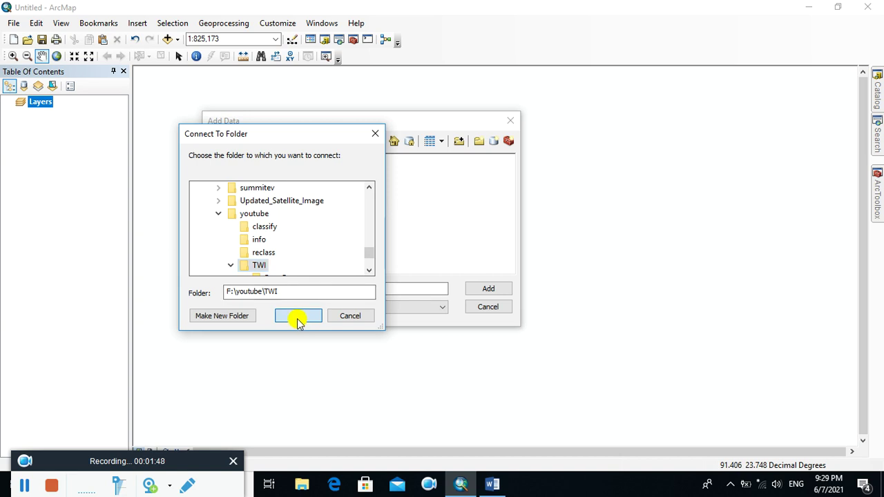
left_click(298, 315)
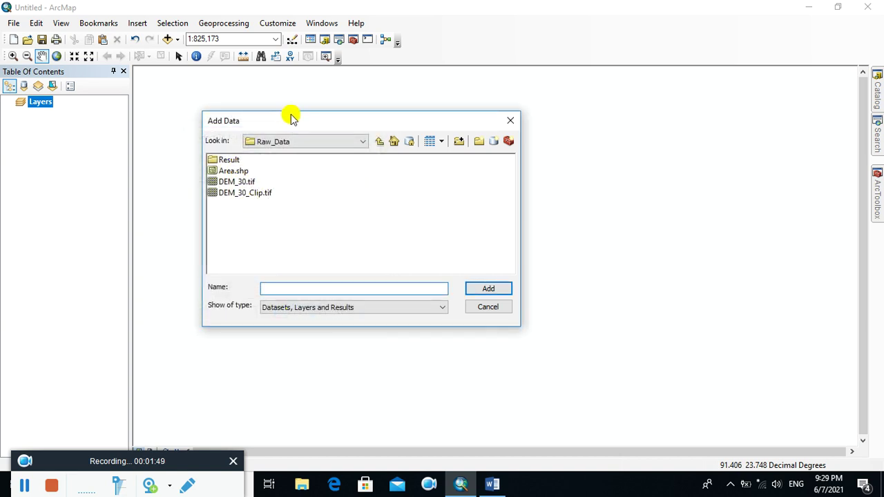
Add the raster DEM_30_Clip.tif from the Raw_Data folder to the map.
left_click_drag(293, 121, 280, 116)
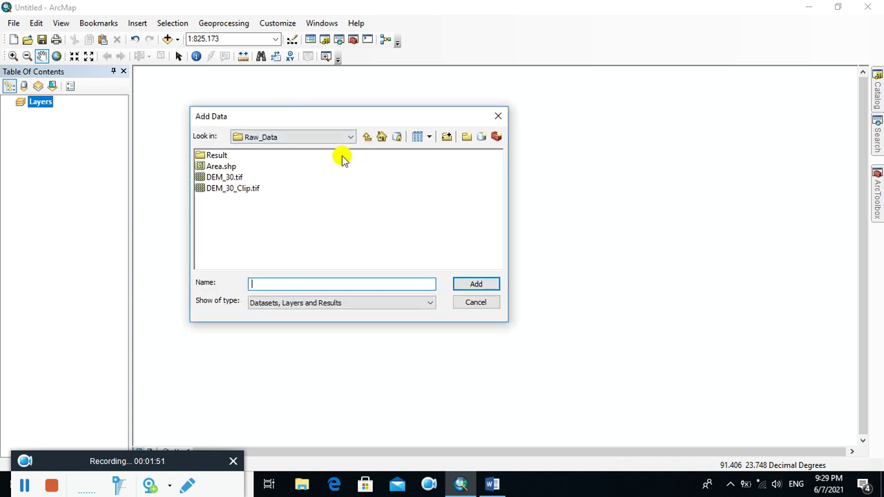
left_click(224, 189)
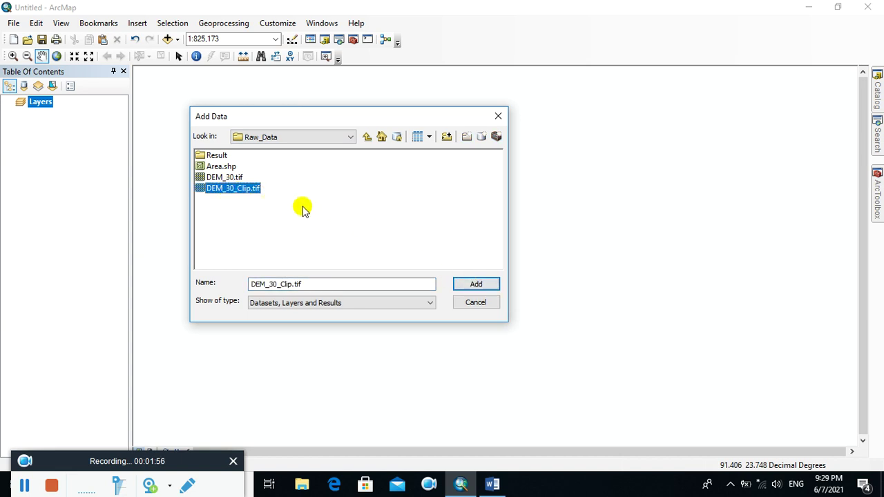
left_click(462, 283)
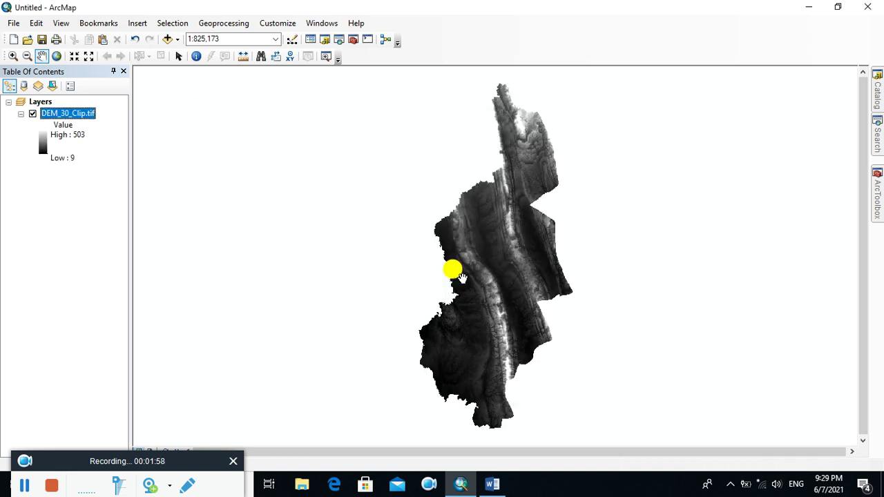
Set the geoprocessing environment's current workspace to the Result folder inside Raw_Data.
left_click(219, 24)
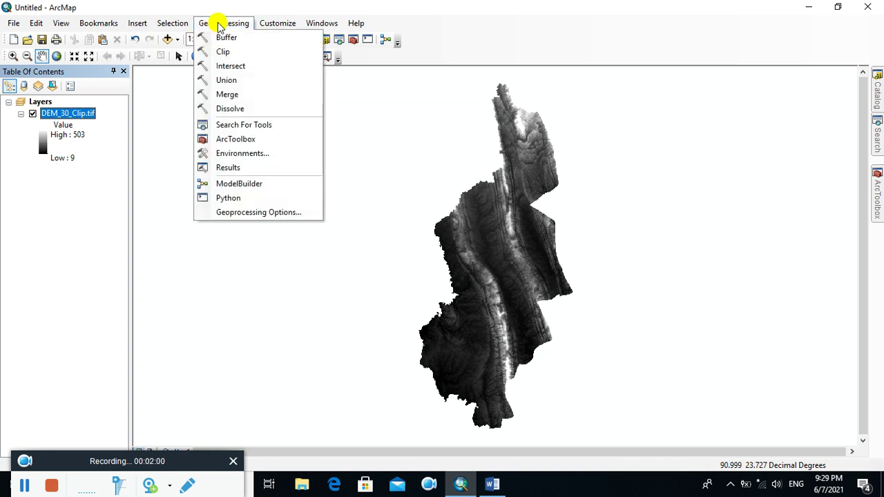
left_click(243, 154)
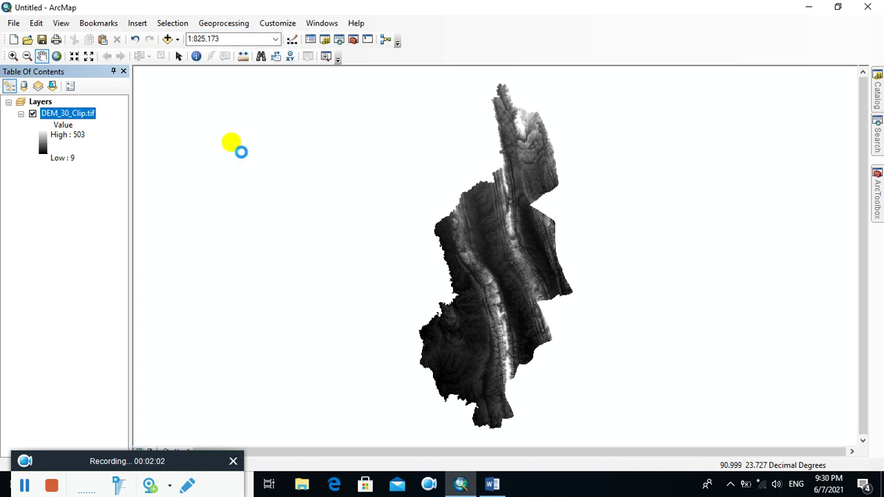
left_click(273, 127)
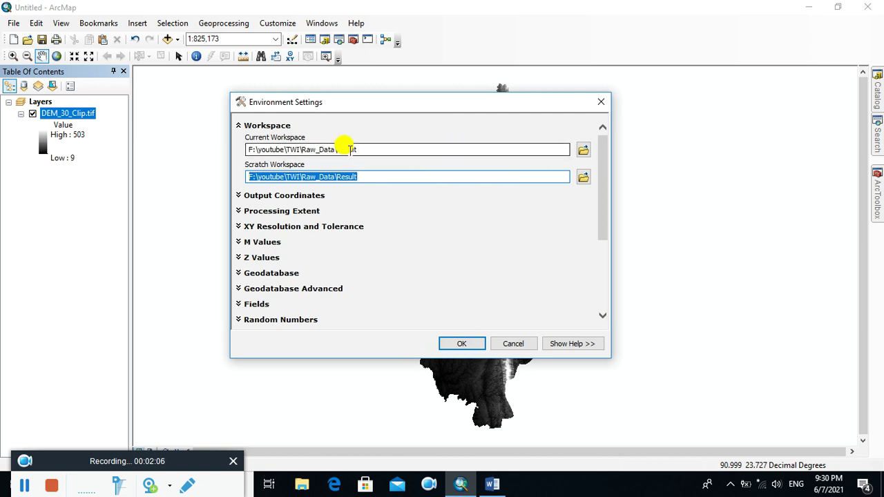
left_click(583, 150)
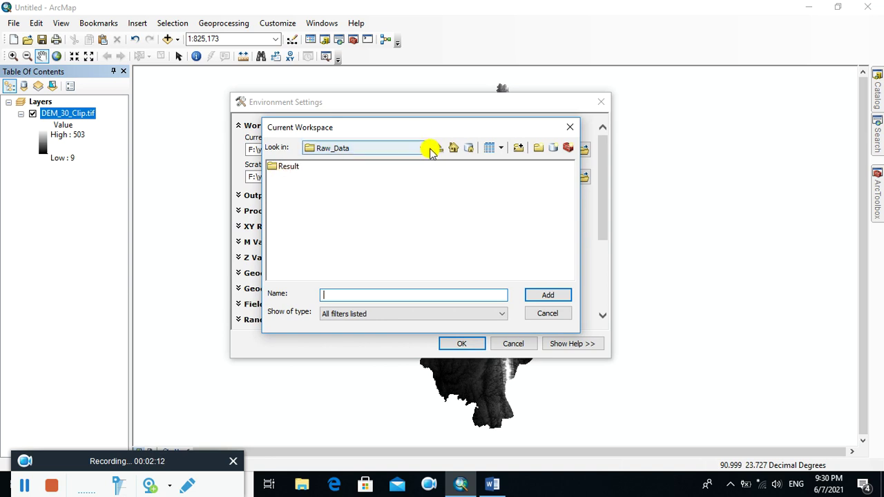
left_click(423, 150)
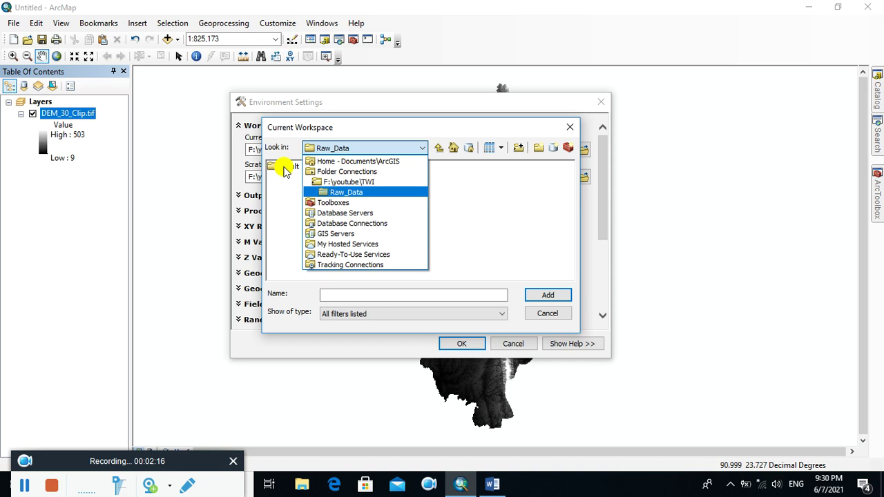
left_click(285, 170)
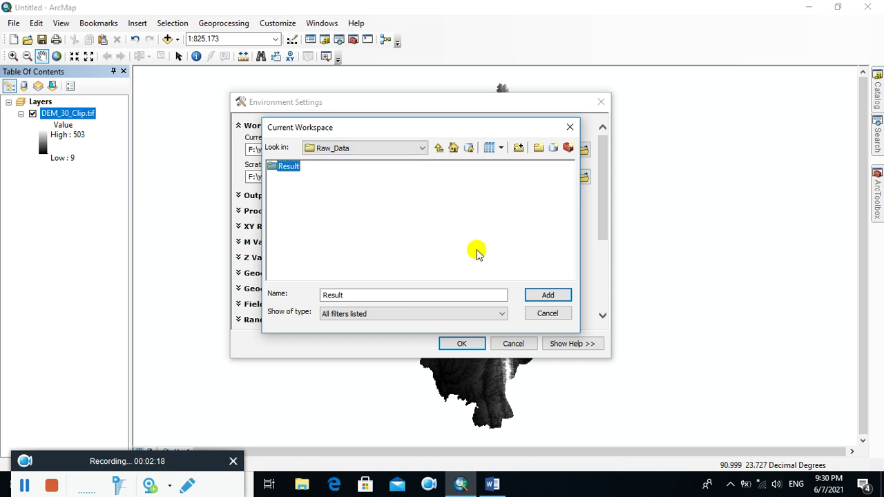
left_click(542, 296)
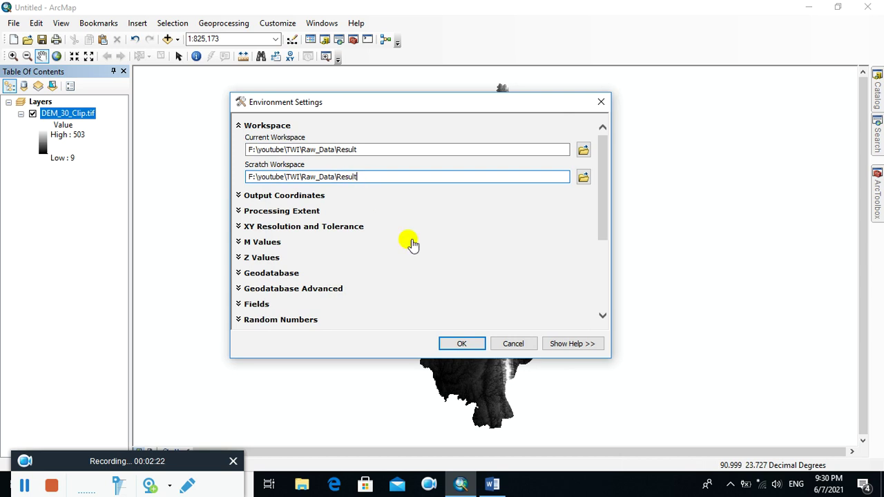
left_click(456, 347)
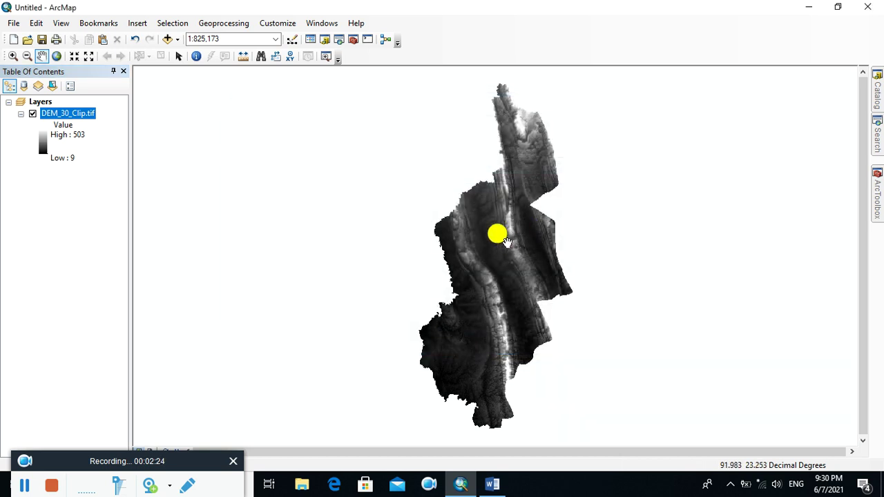
Check the first calculation step in the TWI Word document and return to ArcMap.
left_click(492, 484)
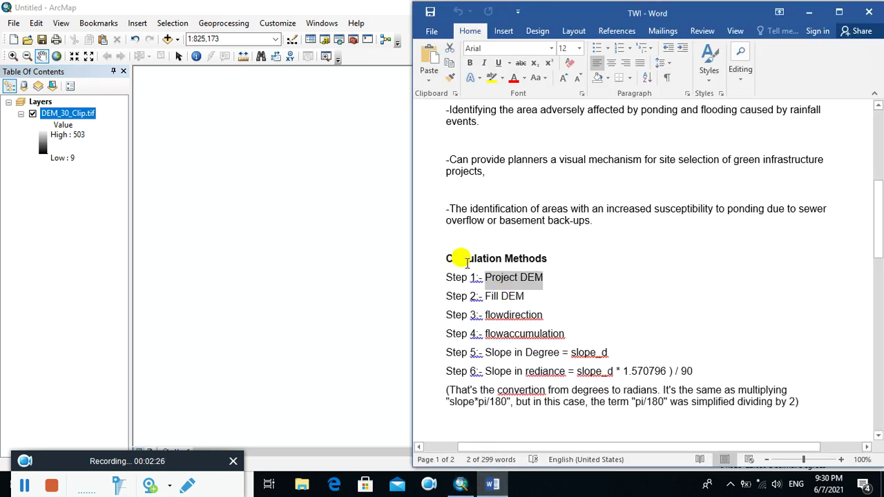
left_click(494, 277)
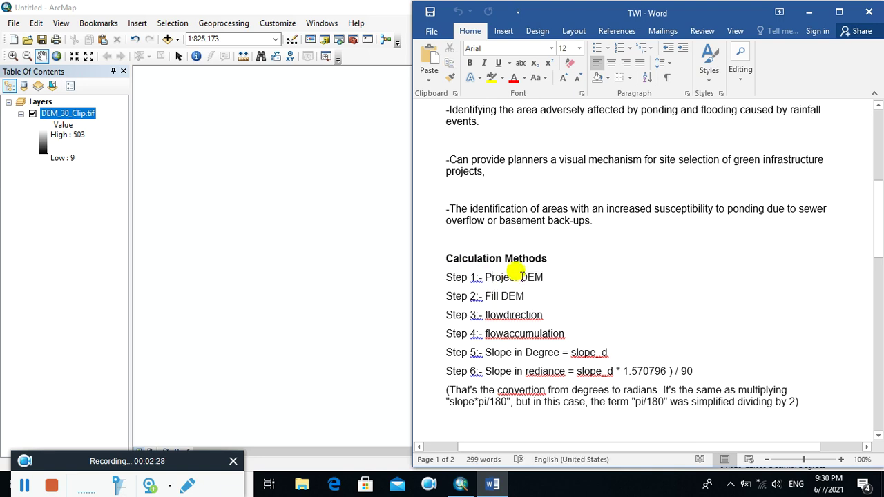
left_click(297, 8)
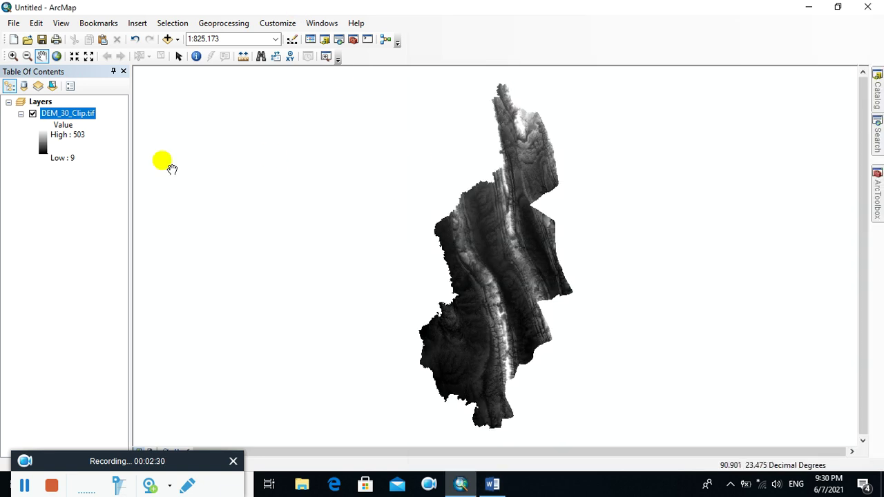
Examine the spatial reference and raster information in the source properties of the DEM_30_Clip.tif layer.
right_click(76, 115)
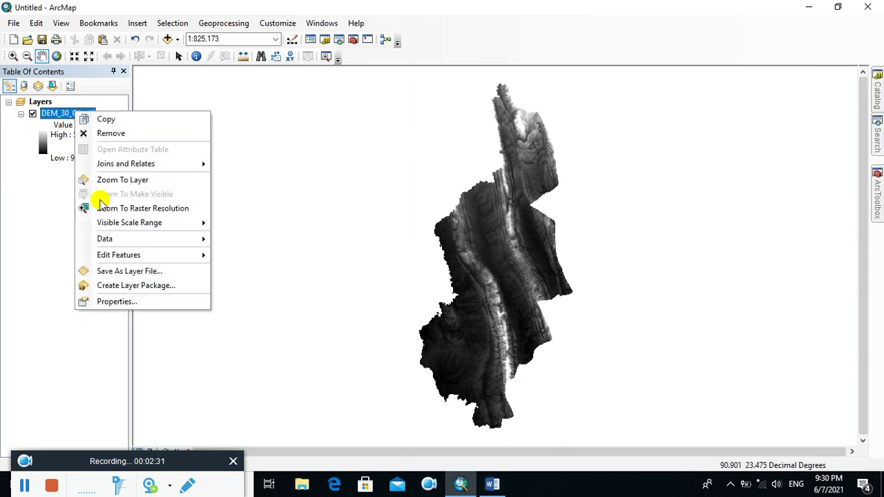
left_click(118, 299)
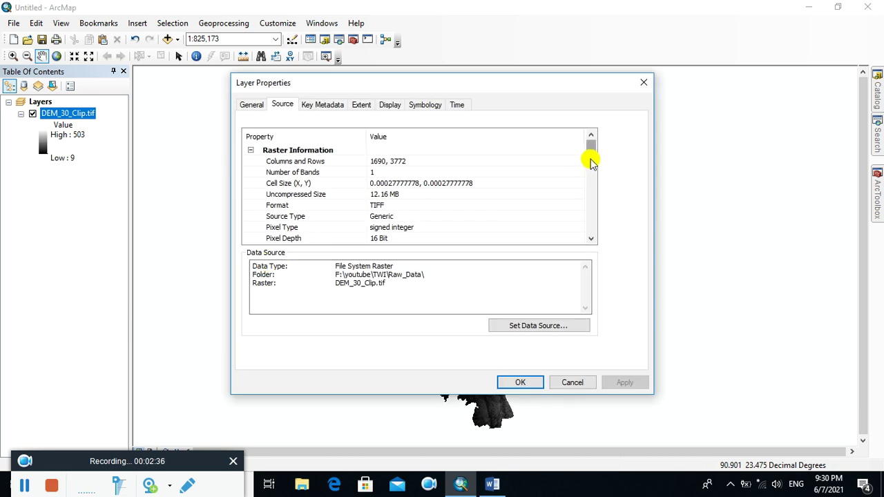
left_click_drag(590, 161, 594, 210)
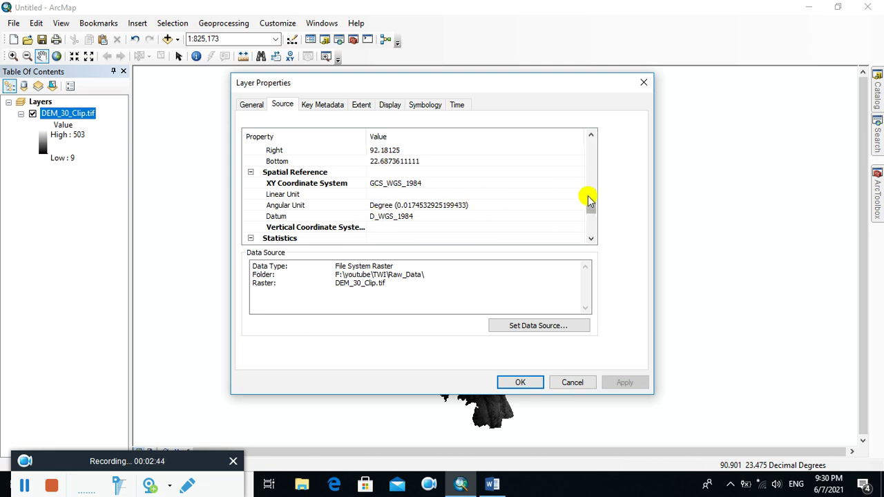
left_click_drag(591, 201, 593, 178)
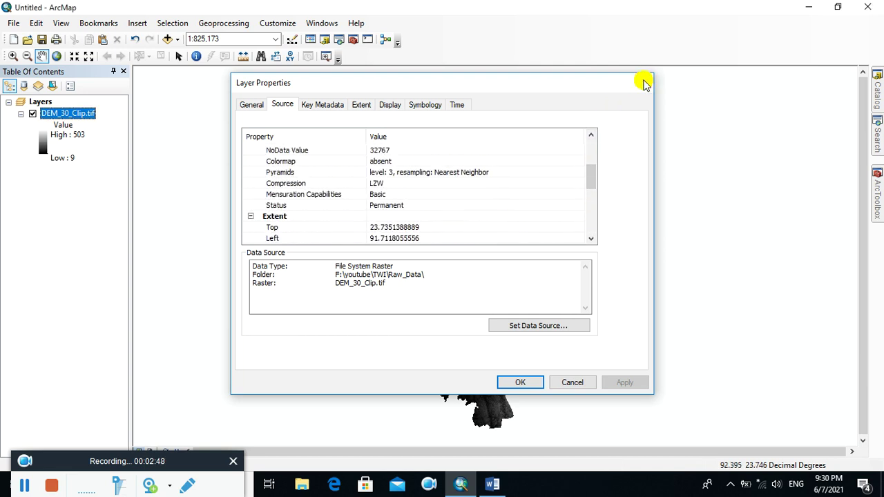
Close the layer properties, find the Project Raster tool and set DEM_30_Clip.tif as its input raster.
left_click(643, 83)
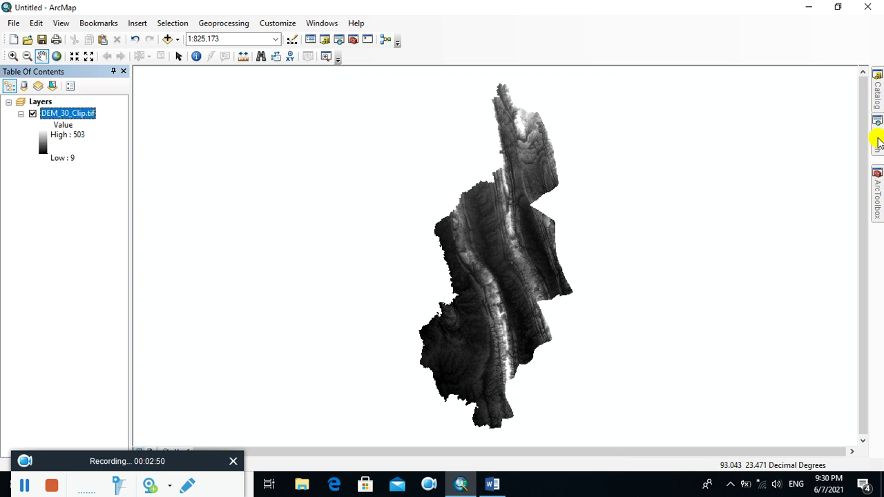
left_click(878, 141)
left_click_drag(735, 120, 691, 117)
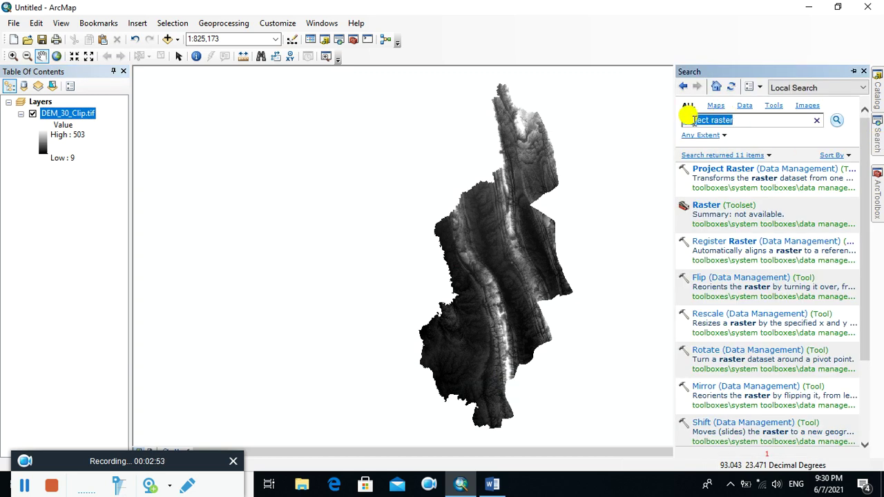
left_click(736, 120)
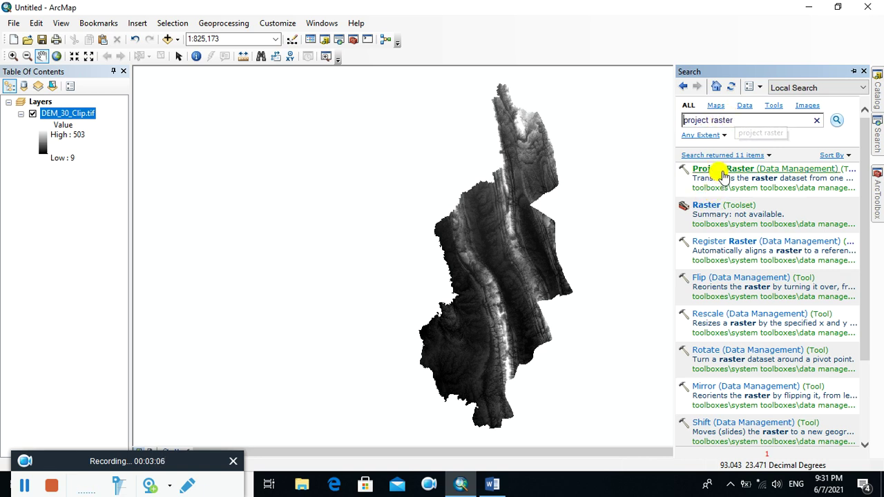
left_click(724, 173)
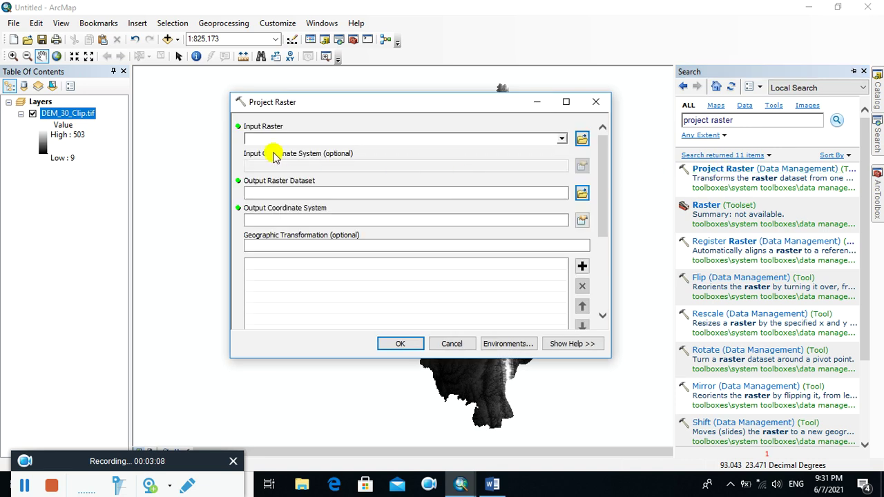
left_click(74, 115)
left_click_drag(74, 115, 263, 131)
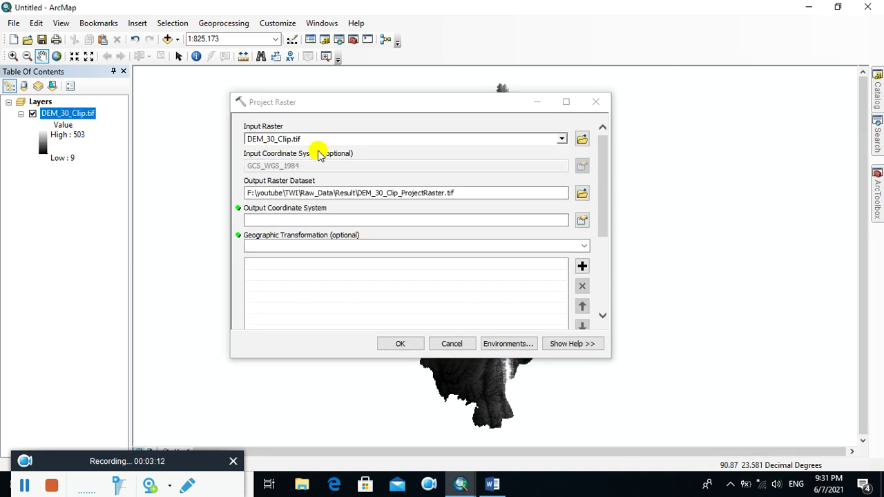
Set the output raster dataset to Projected_DEM in the Raw_Data folder.
left_click(580, 166)
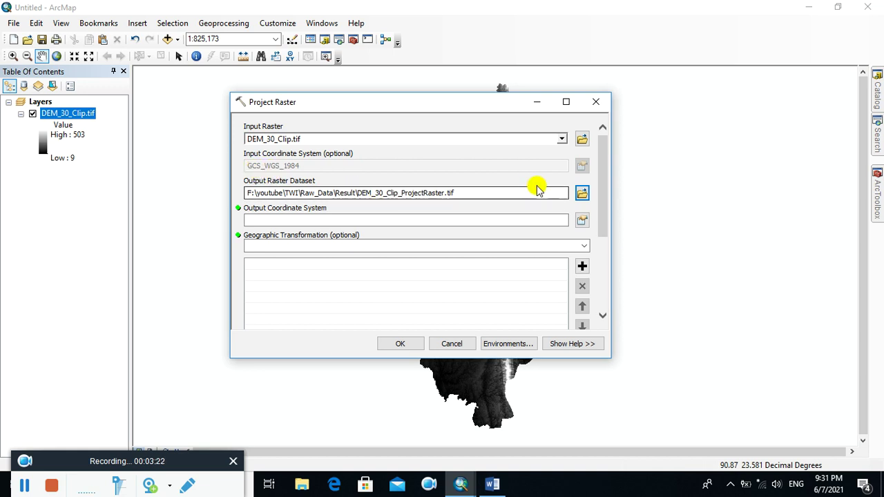
left_click(582, 194)
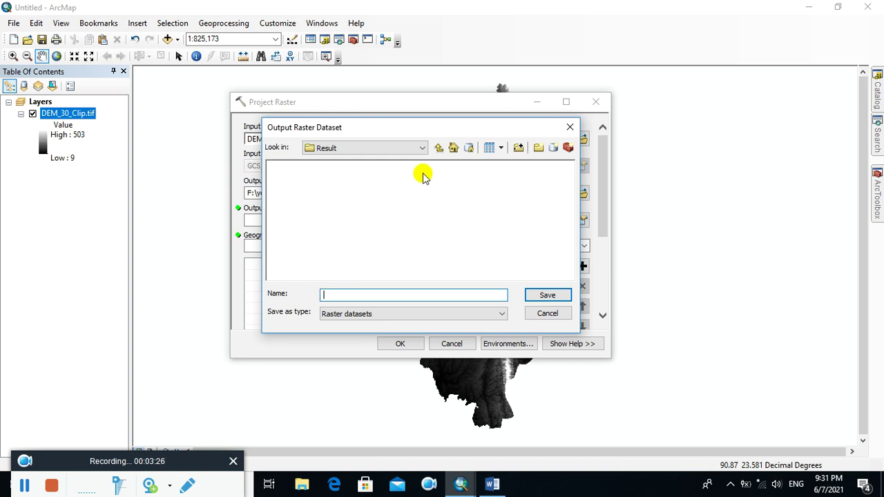
left_click(437, 150)
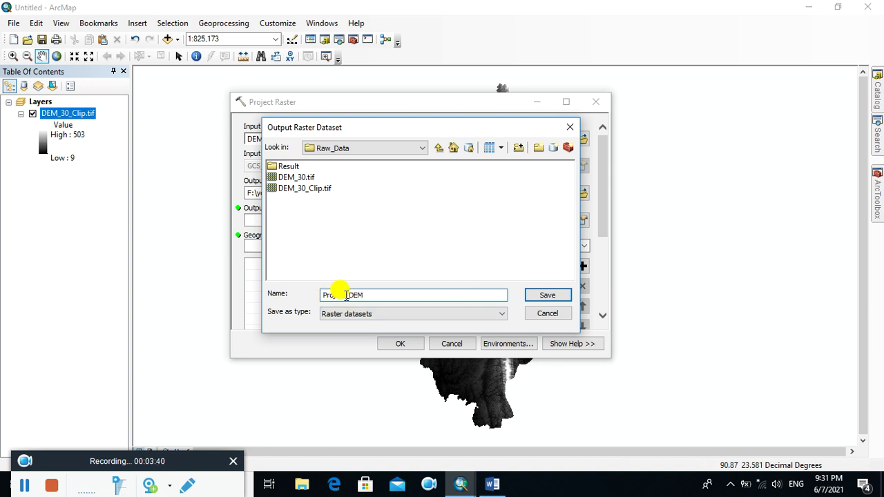
type("30")
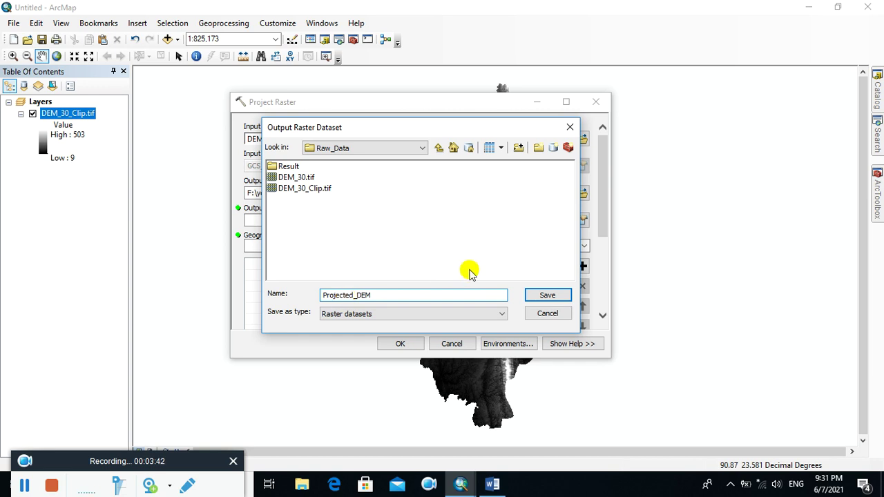
left_click(538, 296)
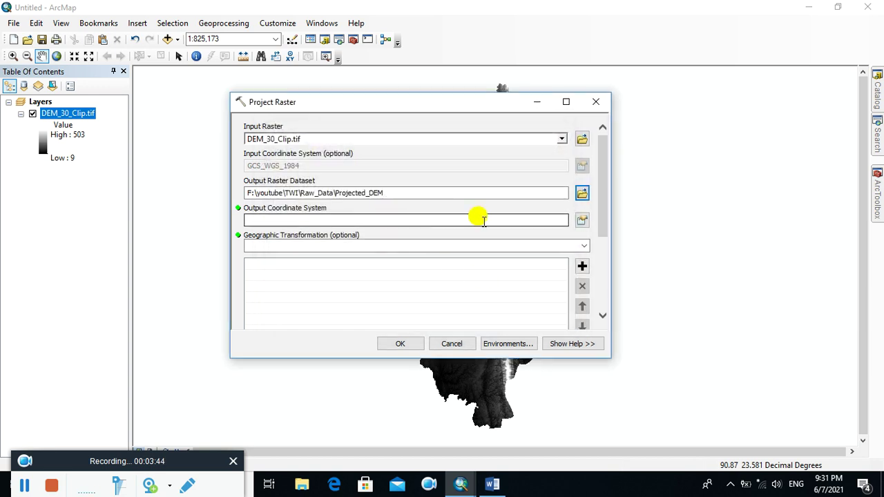
Set the output coordinate system to WGS 1984 UTM Zone 45N from the Northern Hemisphere group and run Project Raster.
left_click(581, 221)
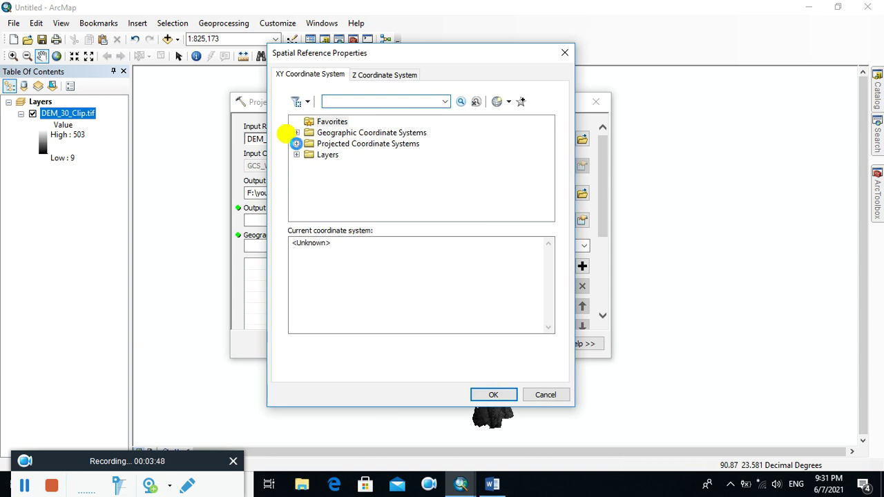
left_click(296, 144)
left_click_drag(547, 173, 546, 193)
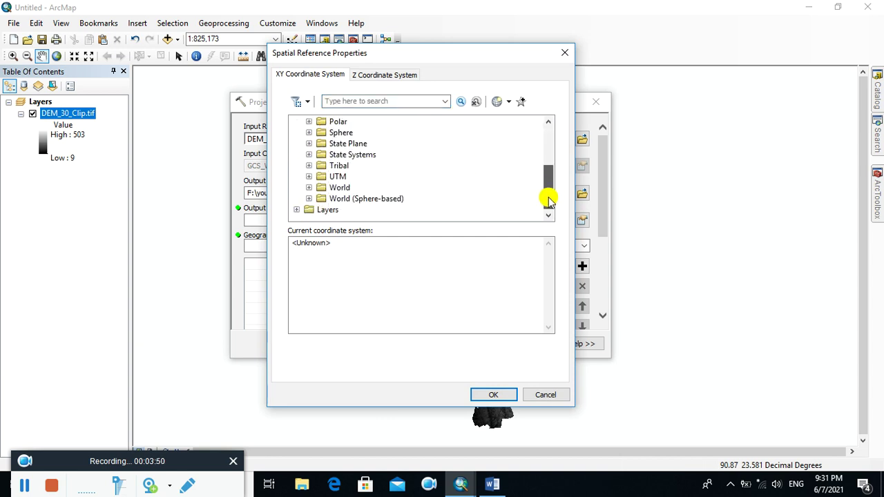
left_click(309, 177)
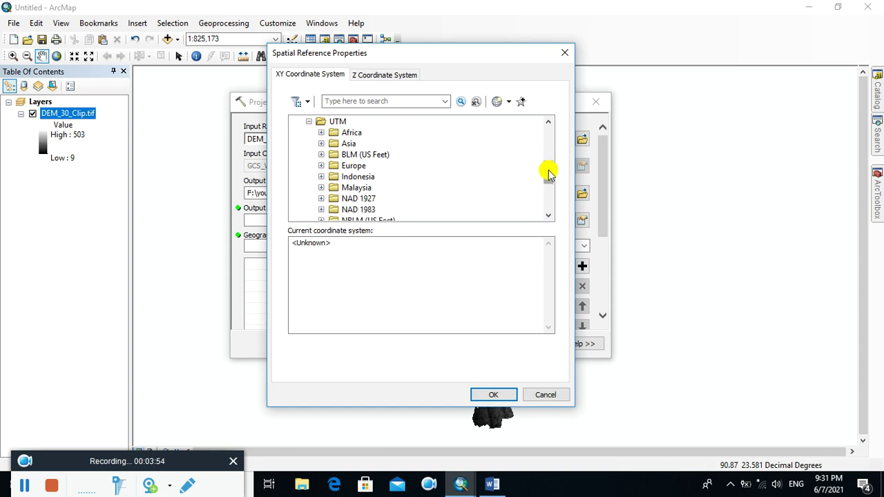
left_click_drag(550, 174, 549, 201)
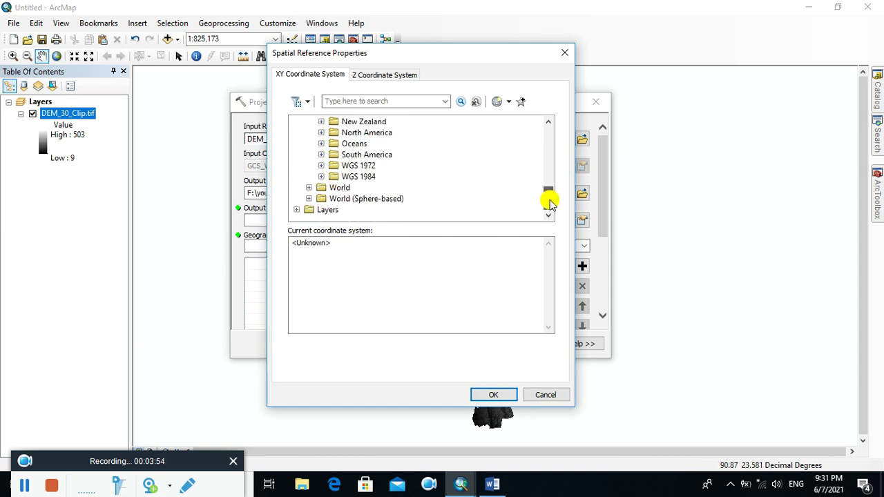
left_click(321, 177)
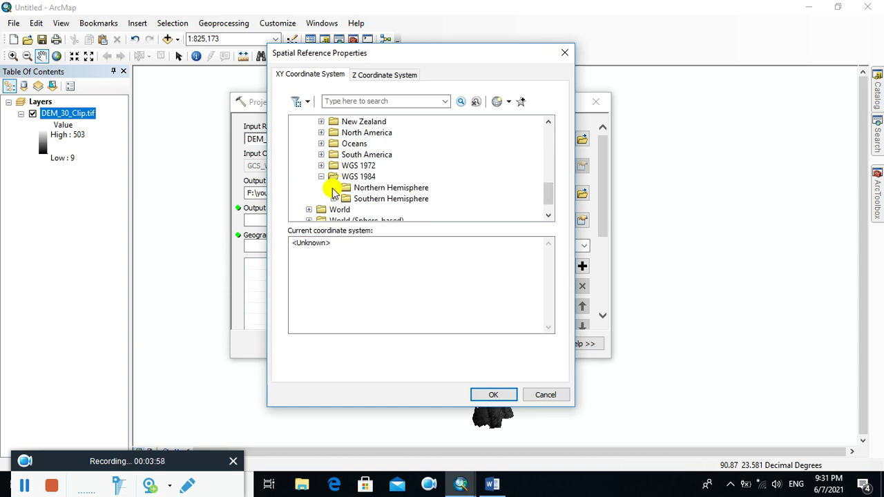
left_click(333, 189)
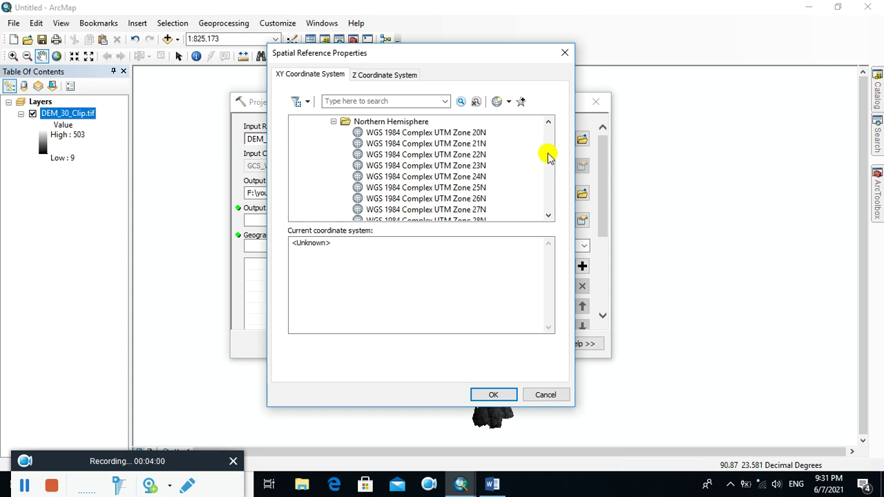
left_click_drag(548, 158, 551, 194)
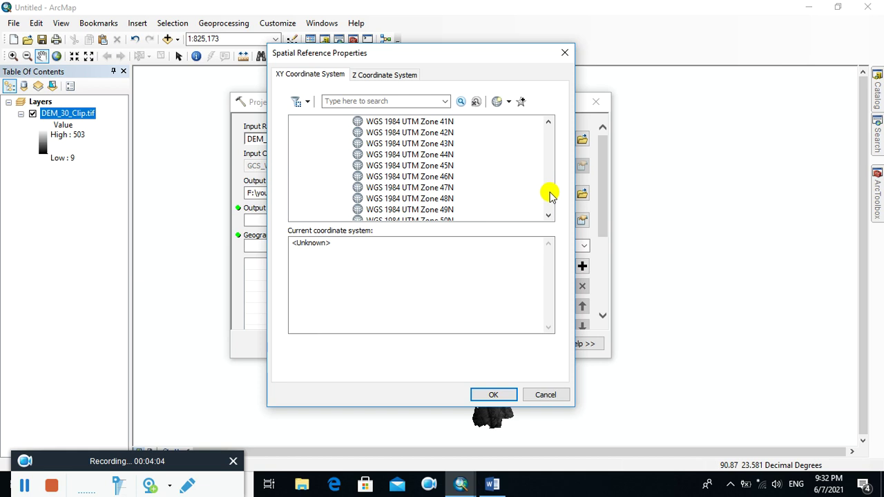
left_click(418, 166)
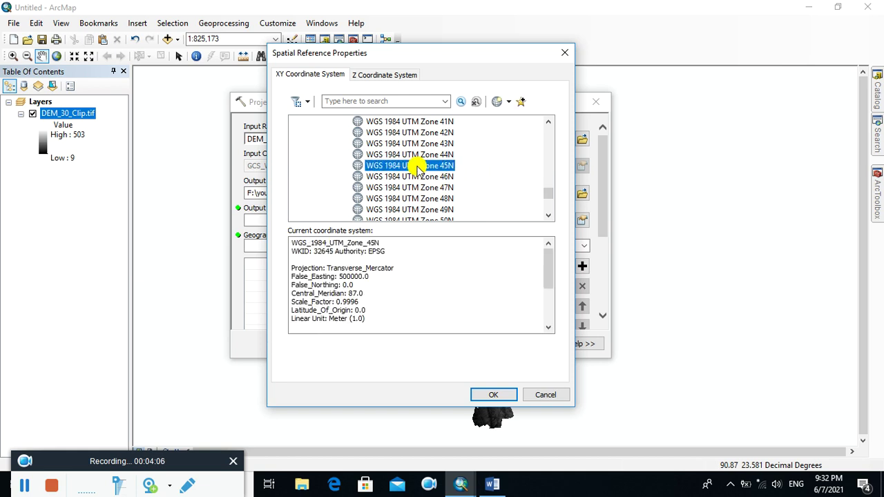
left_click(490, 395)
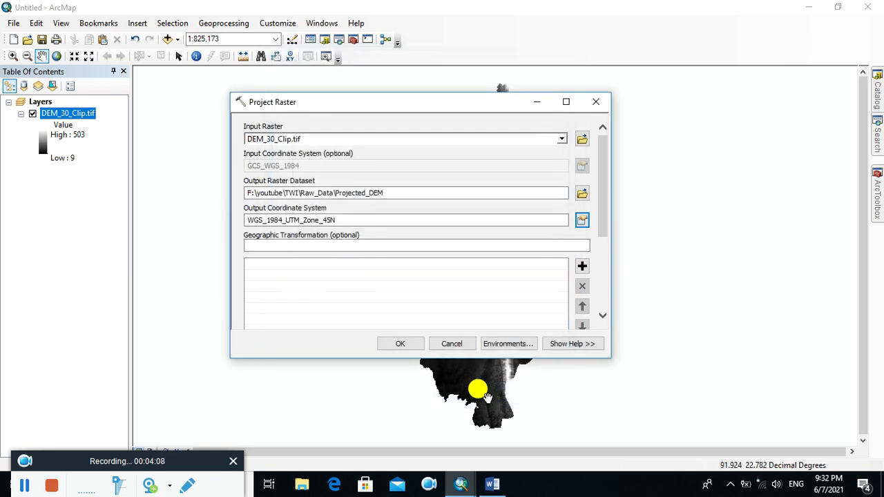
left_click(406, 344)
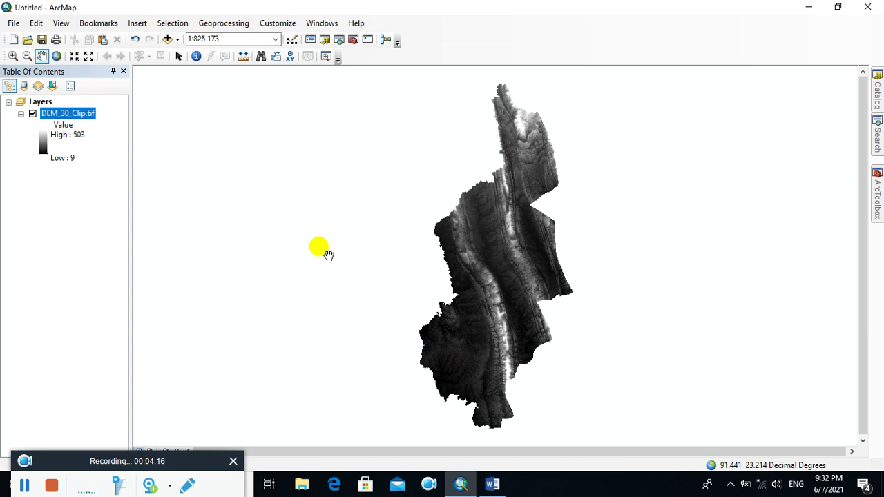
left_click(70, 461)
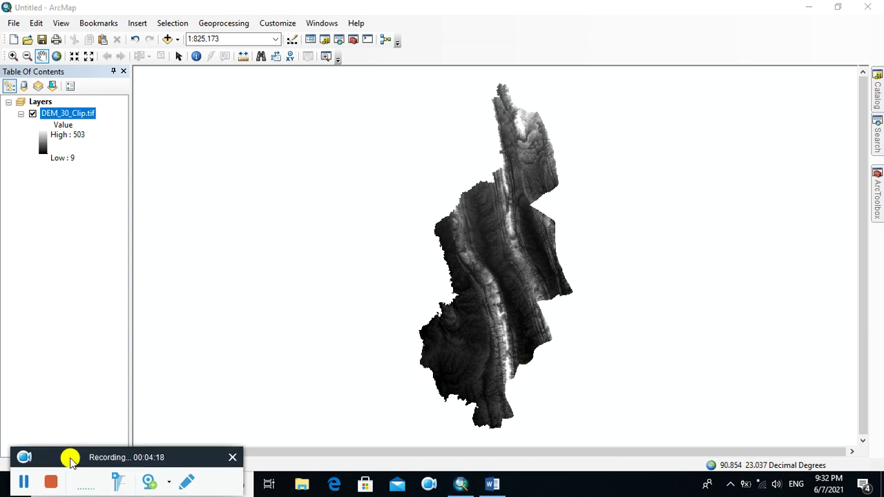
left_click_drag(71, 461, 68, 448)
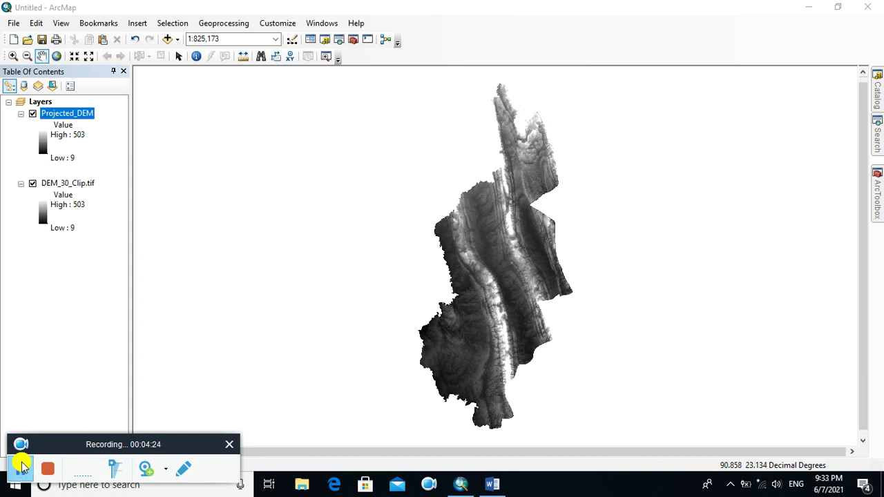
left_click_drag(54, 440, 47, 443)
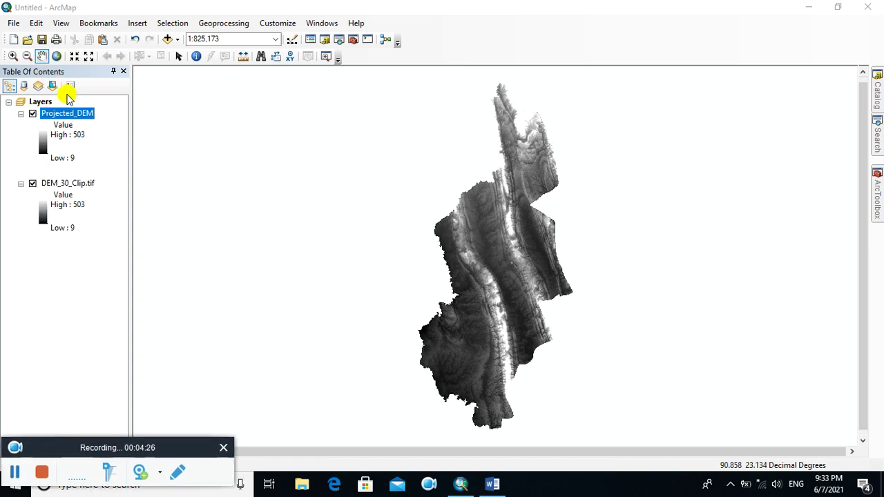
Examine the cell size, coordinate system and linear unit in the source properties of the Projected_DEM layer.
right_click(74, 114)
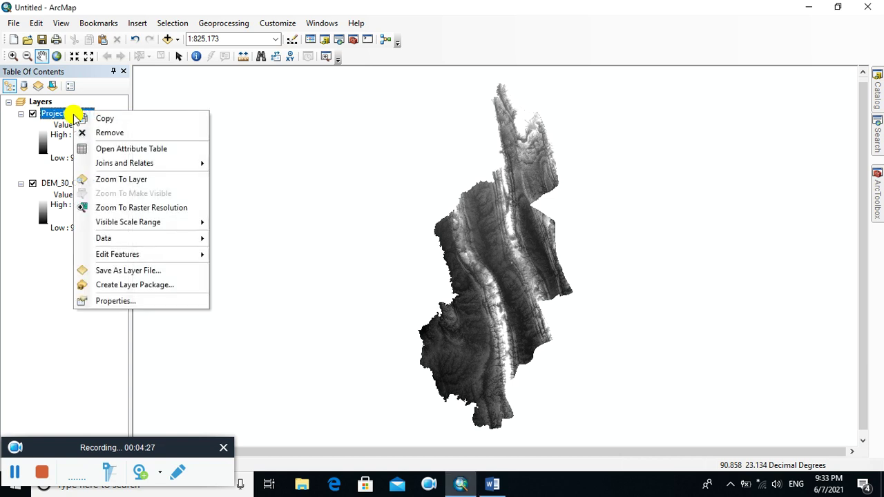
left_click(109, 300)
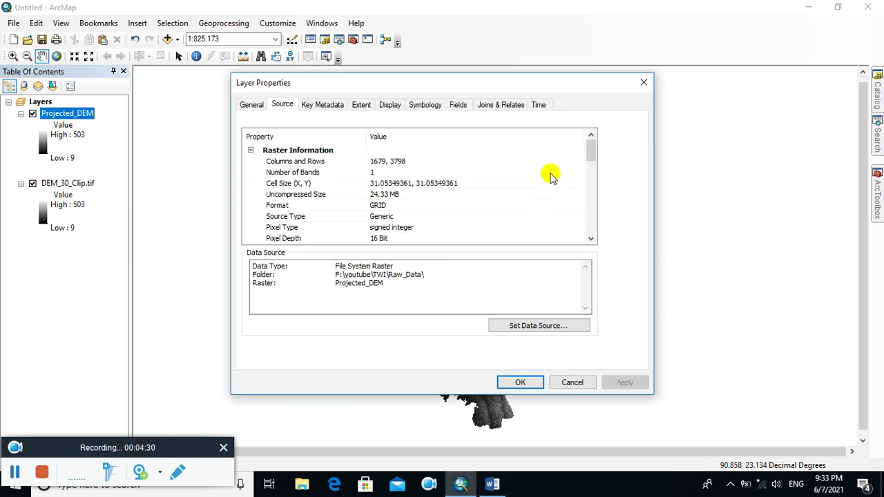
left_click_drag(587, 159, 588, 158)
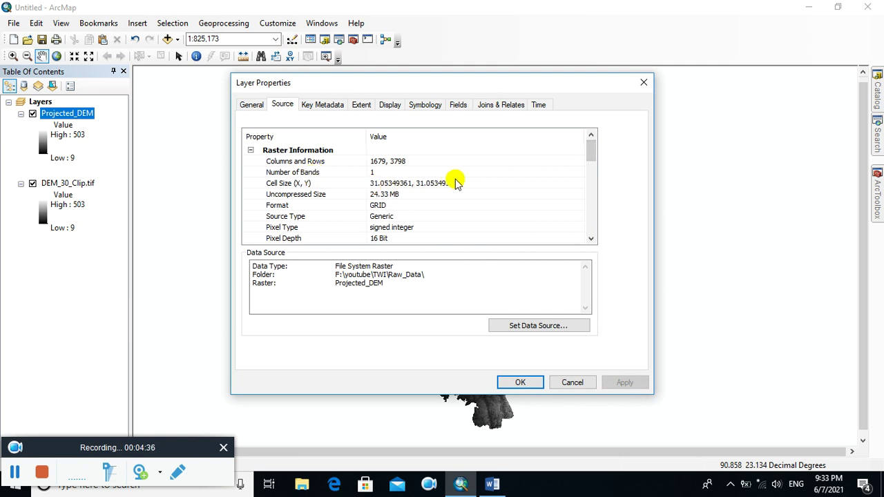
left_click_drag(591, 158, 590, 195)
left_click(385, 183)
left_click(381, 181)
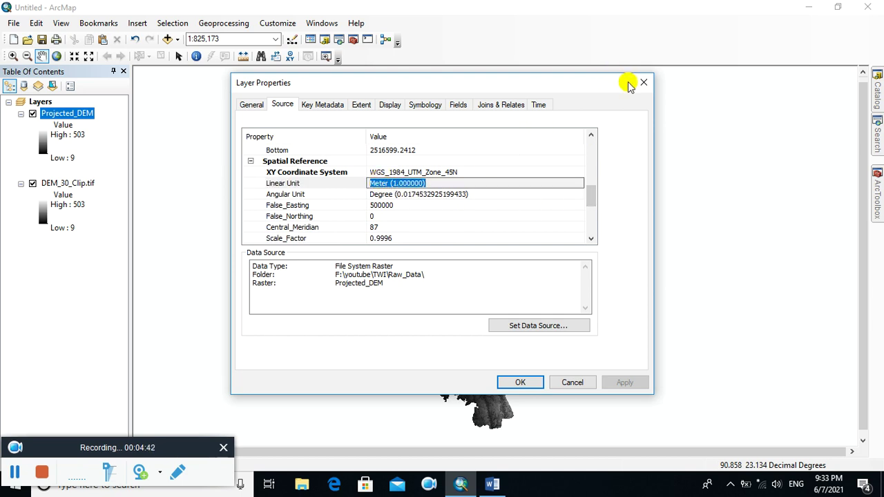
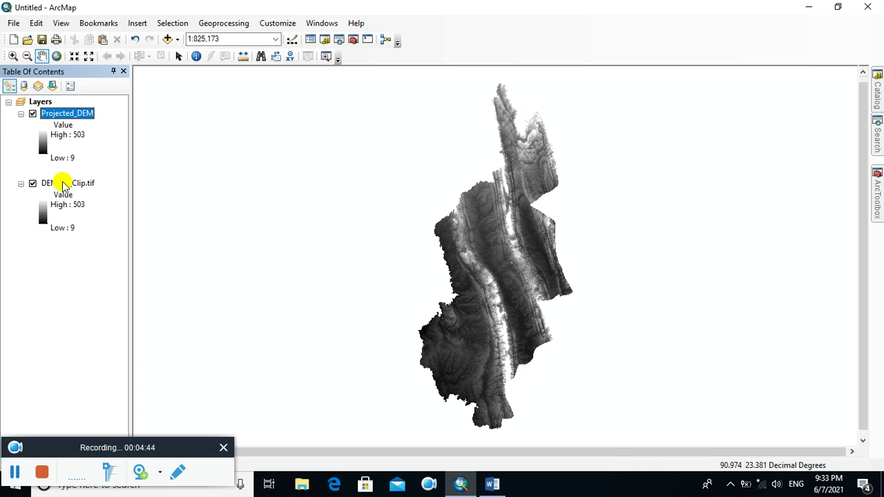
Examine the cell size and angular unit in the source properties of the DEM_30_Clip.tif layer for comparison.
left_click(102, 373)
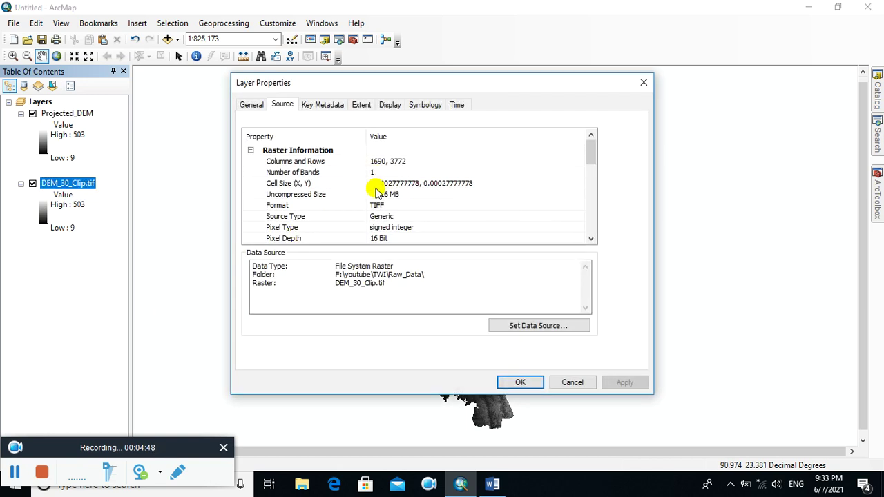
left_click(384, 183)
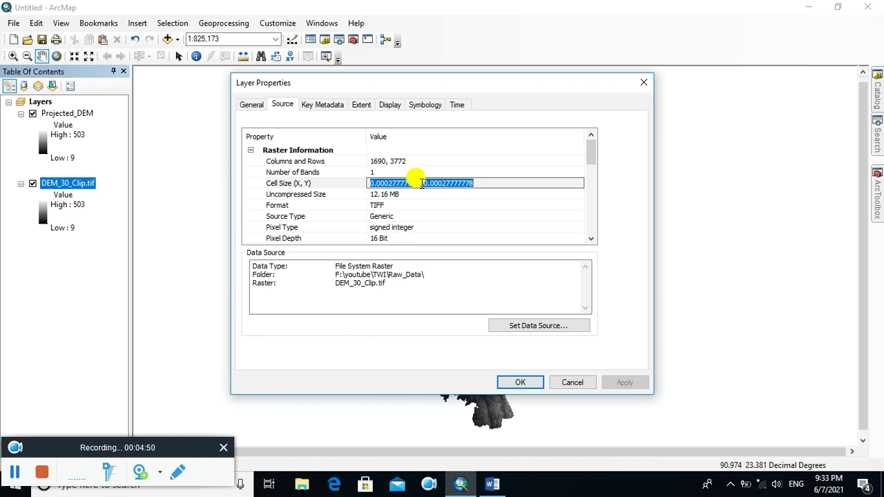
left_click(412, 181)
left_click_drag(598, 158, 593, 208)
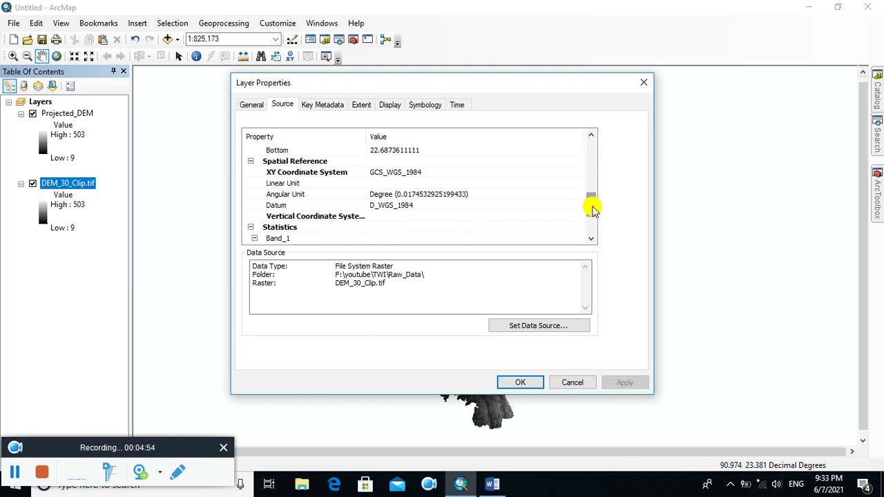
left_click(420, 195)
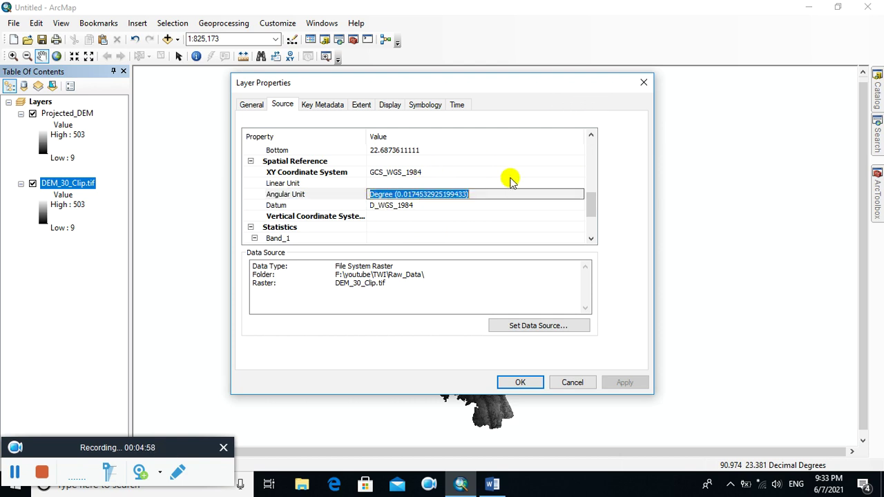
left_click(642, 83)
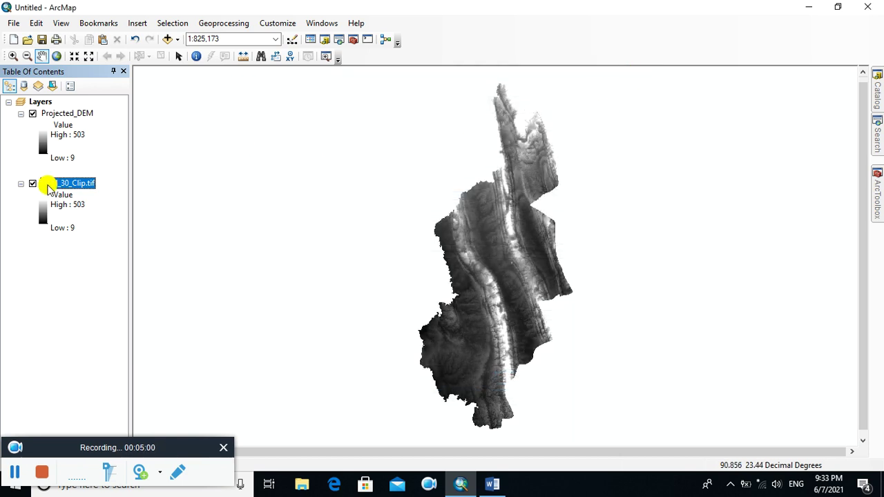
Hide the DEM_30_Clip.tif layer and switch to the TWI Word document to check the second calculation step.
left_click(32, 183)
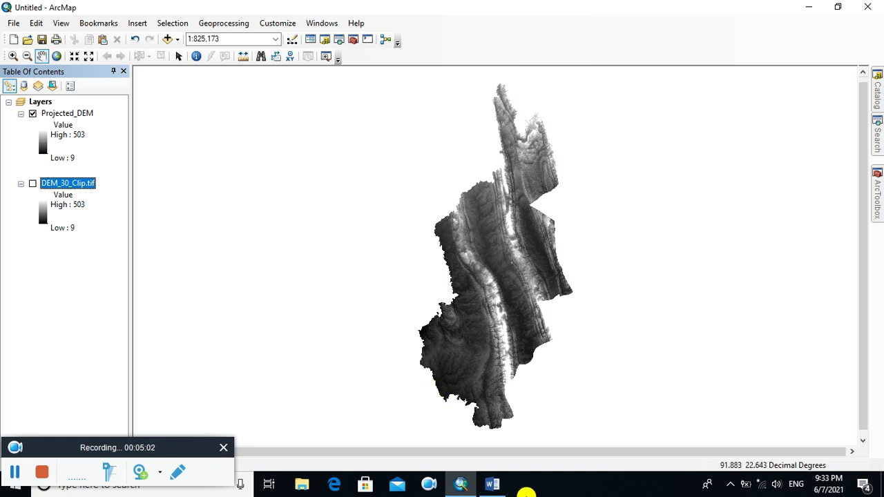
left_click(493, 484)
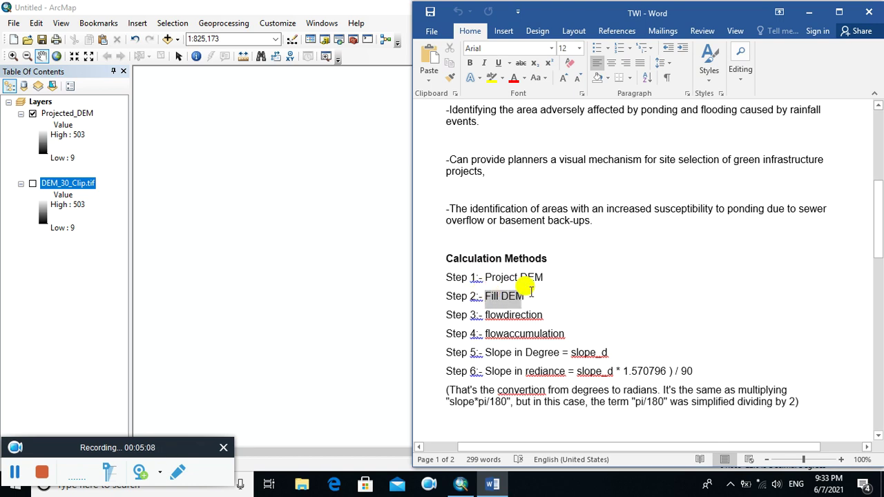
Read the Fill DEM step in the TWI document and switch back to ArcMap.
left_click_drag(498, 296, 521, 278)
left_click(359, 7)
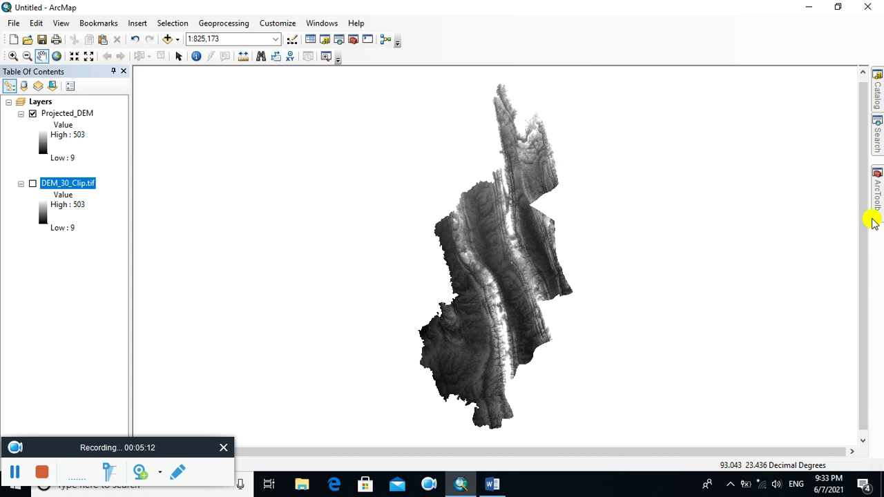
left_click(879, 131)
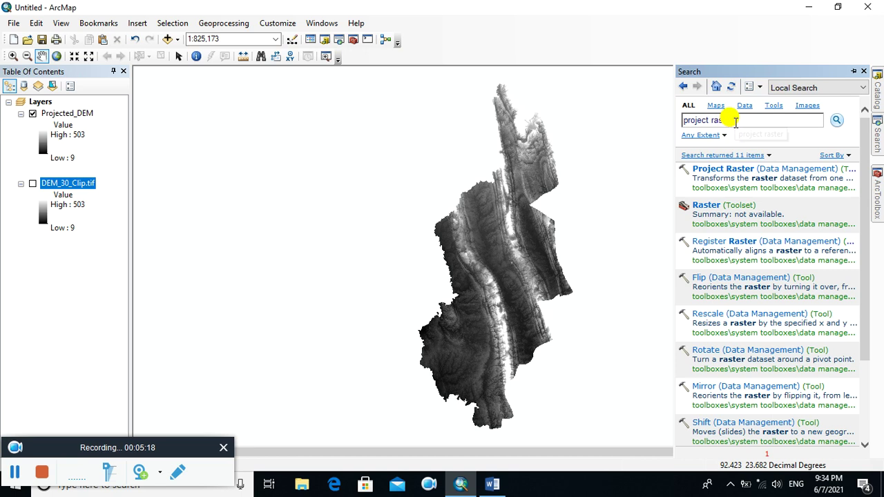
left_click_drag(734, 120, 694, 117)
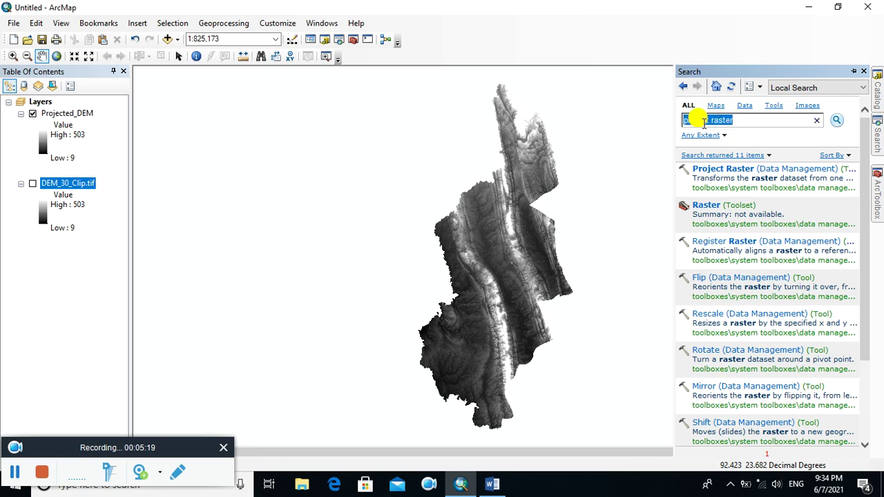
left_click(864, 71)
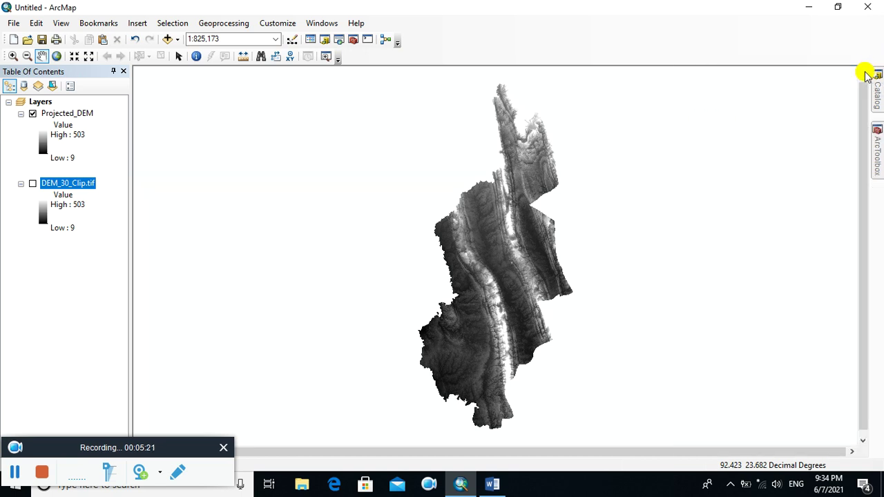
Search the geoprocessing tools for "fill" and open the Spatial Analyst Fill tool.
left_click(339, 40)
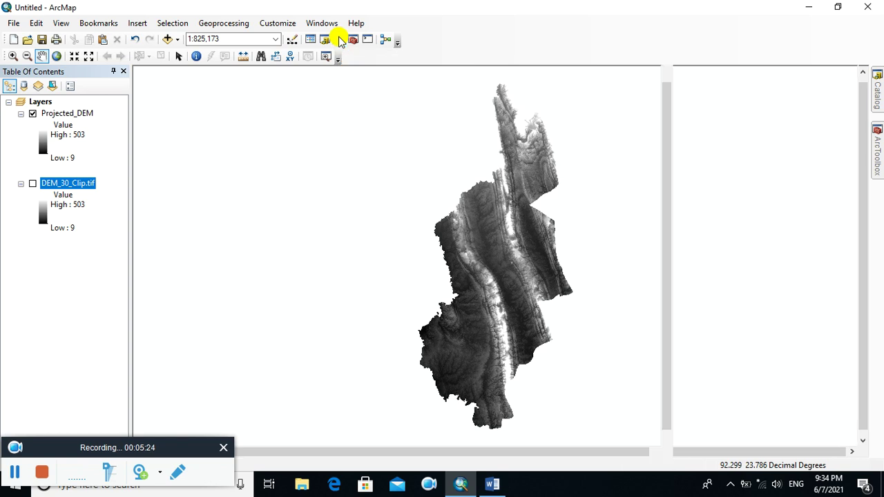
left_click(736, 120)
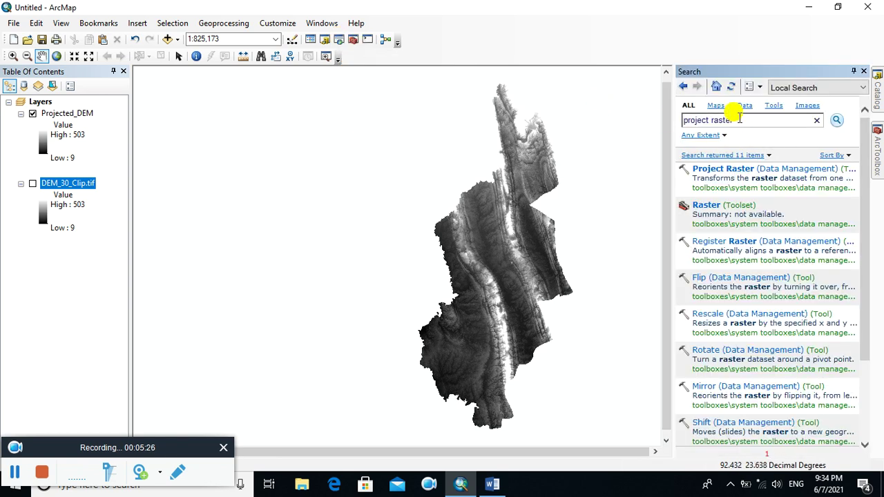
left_click_drag(737, 121, 663, 118)
key("BackSpace")
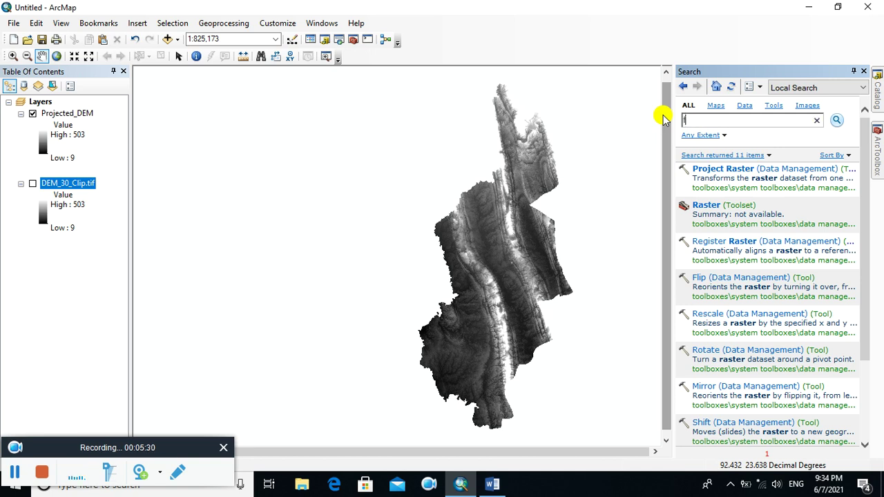
key("Return")
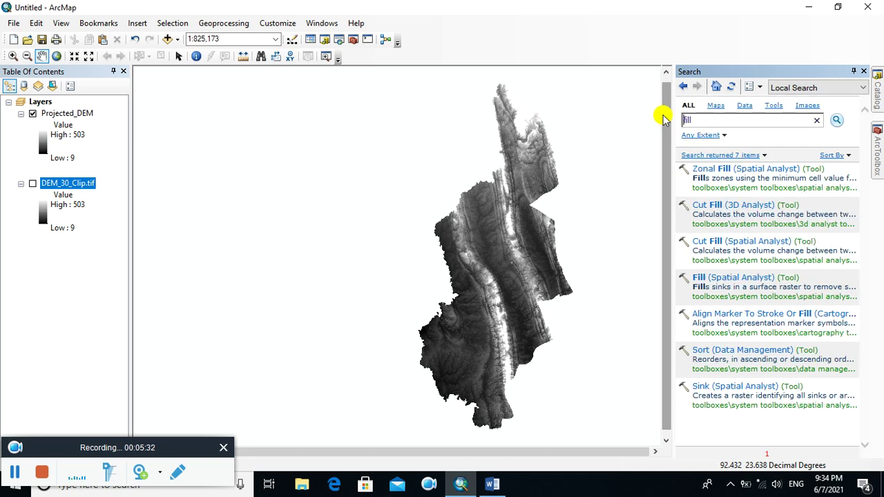
left_click(725, 277)
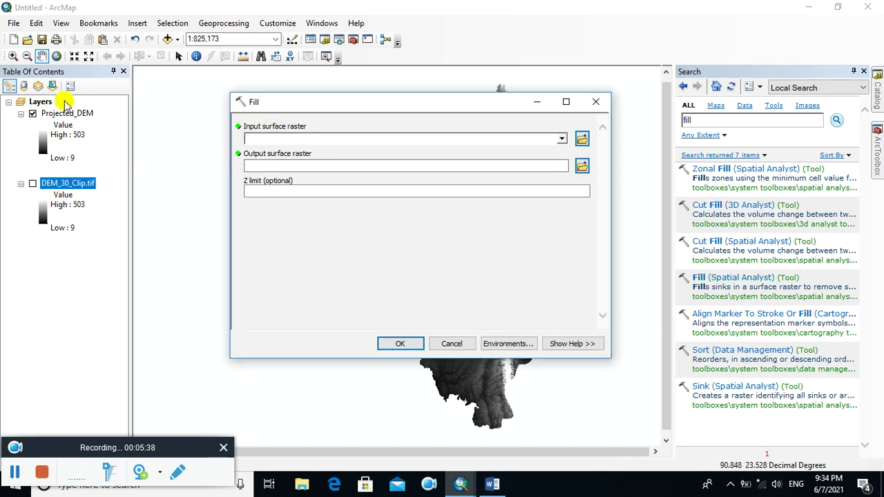
Run Fill on the Projected_DEM layer, saving the output surface raster as Filled_DEM in the Raw_Data folder.
left_click_drag(66, 116, 266, 136)
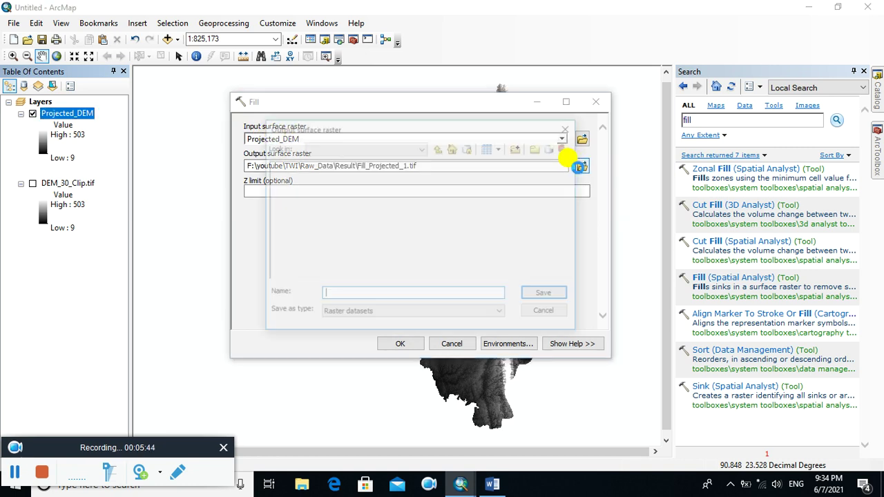
left_click(583, 166)
left_click(328, 293)
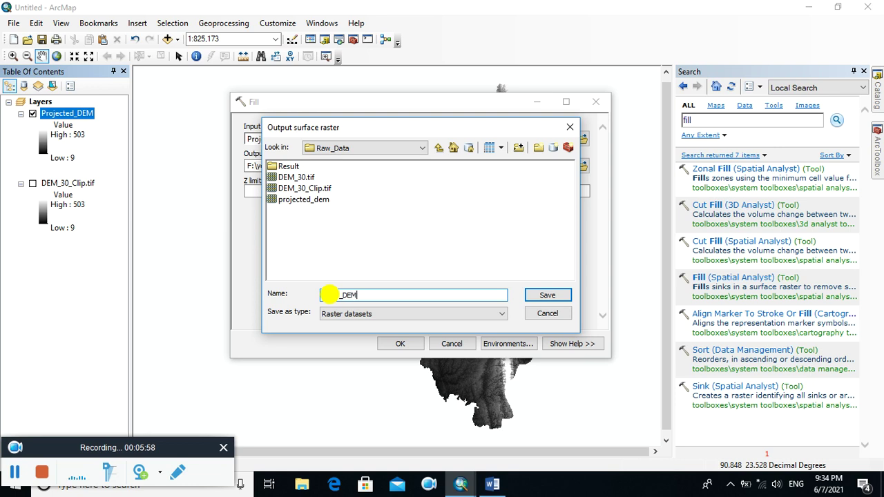
left_click(549, 295)
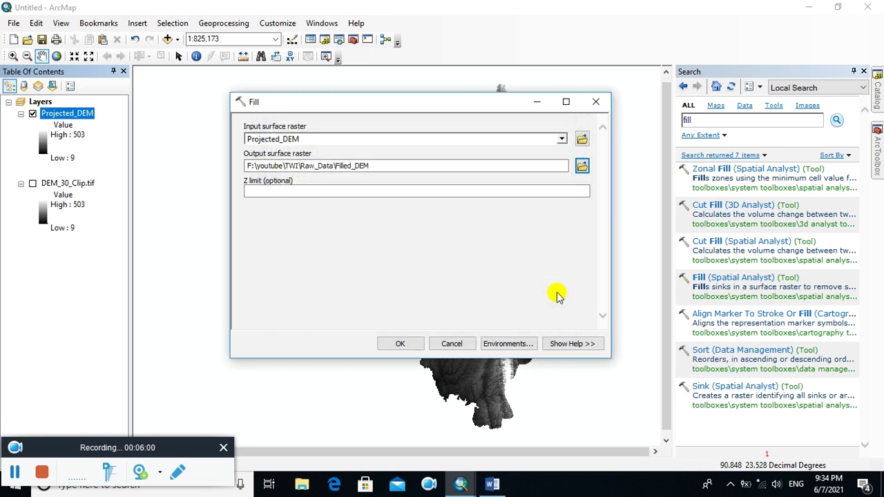
left_click(398, 340)
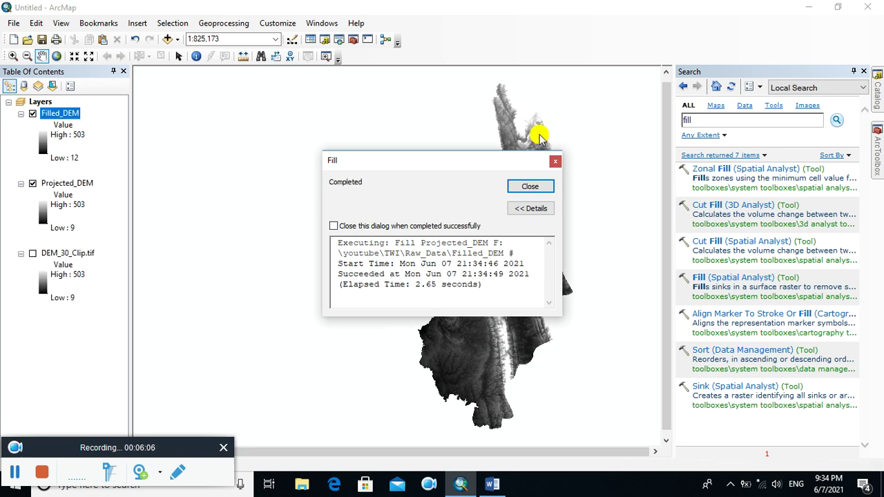
left_click(519, 187)
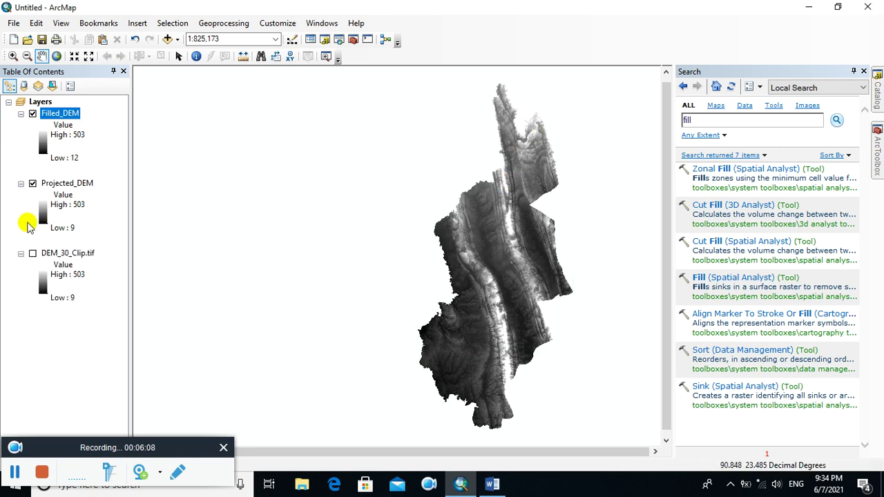
Hide the Projected_DEM layer and switch to the TWI Word document to check the third calculation step.
left_click(33, 183)
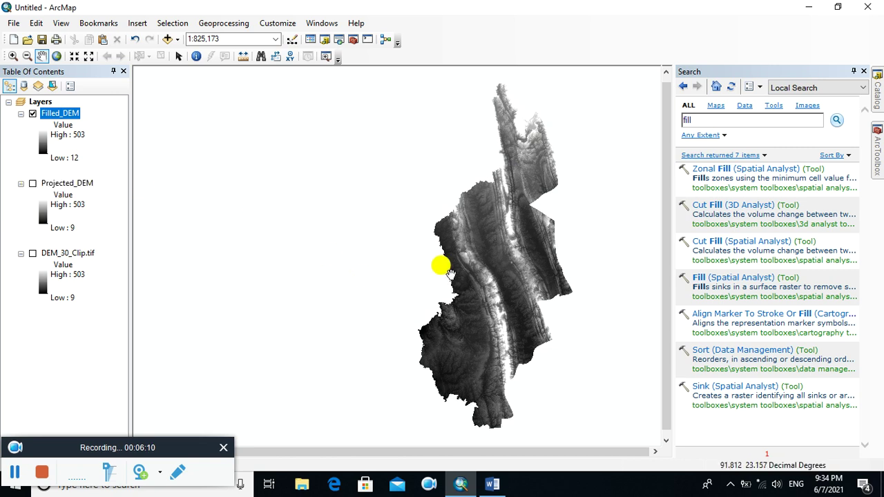
left_click_drag(438, 263, 352, 256)
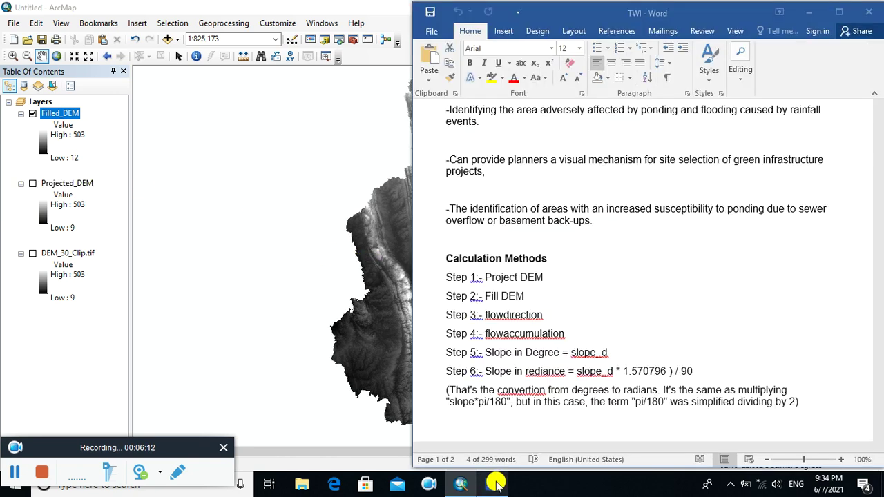
left_click(492, 484)
left_click(498, 319)
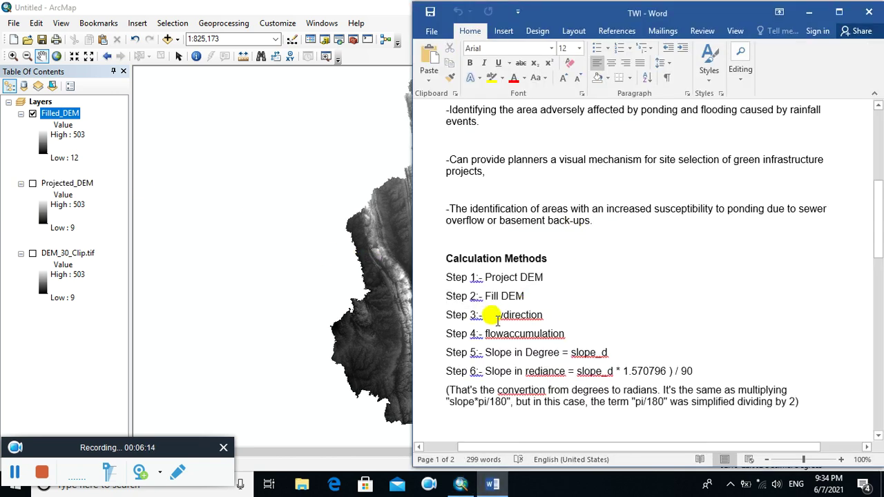
left_click_drag(480, 315, 546, 315)
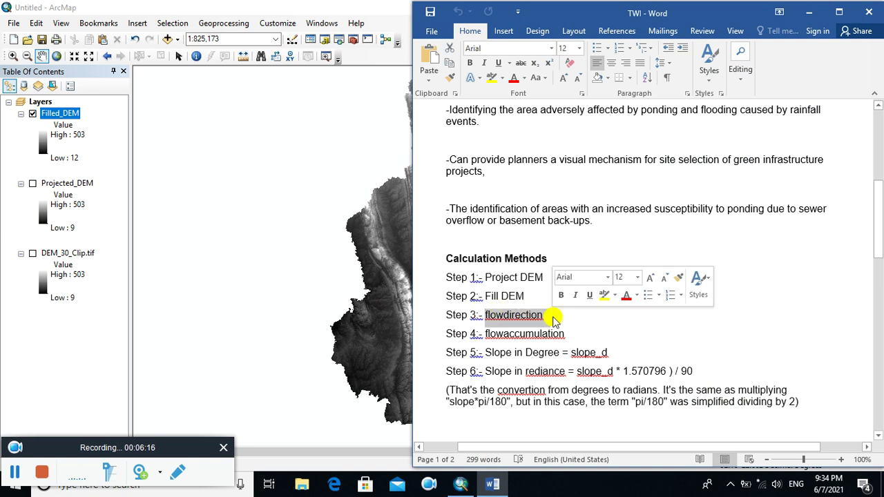
Switch back to ArcMap, search for "flow direction" and open the Spatial Analyst Flow Direction tool.
left_click(359, 8)
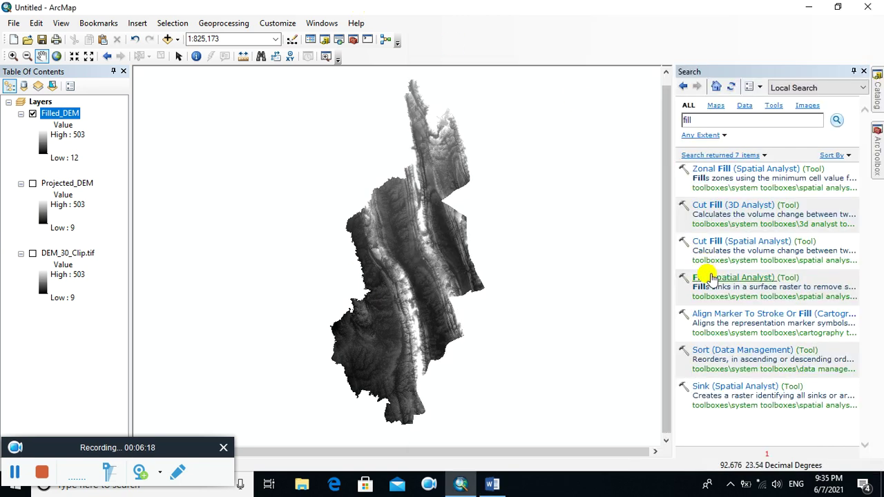
double_click(695, 121)
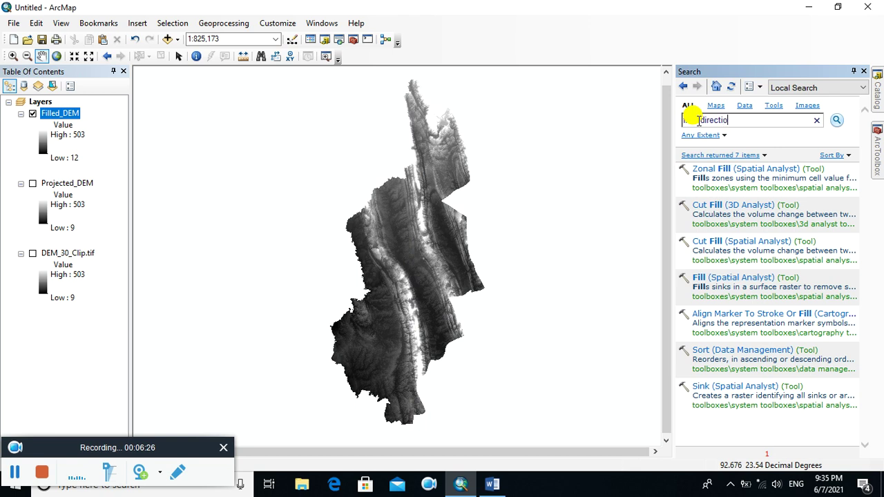
key("Return")
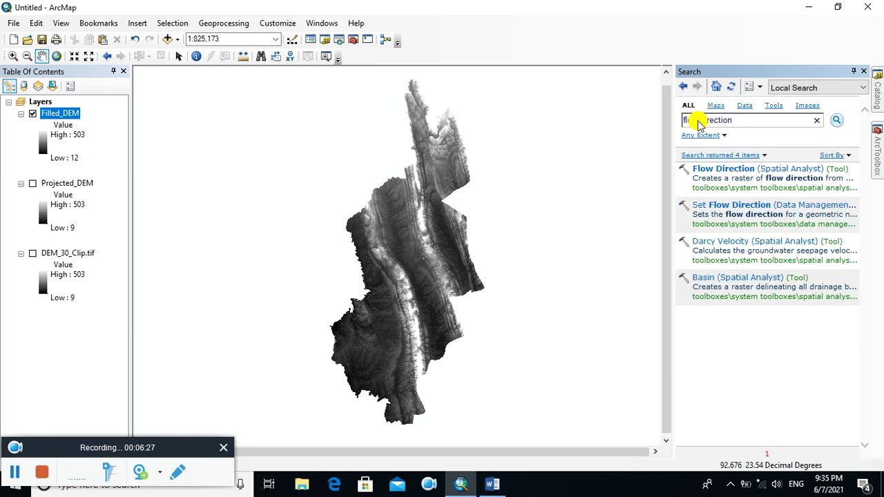
left_click(729, 169)
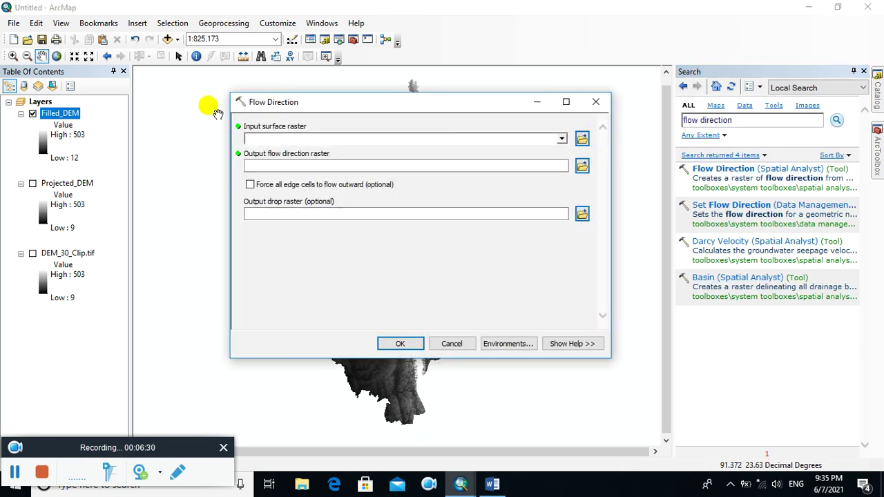
Run Flow Direction on the Filled_DEM layer, saving the output flow direction raster as Flw_D in the Raw_Data folder.
left_click_drag(55, 114, 254, 136)
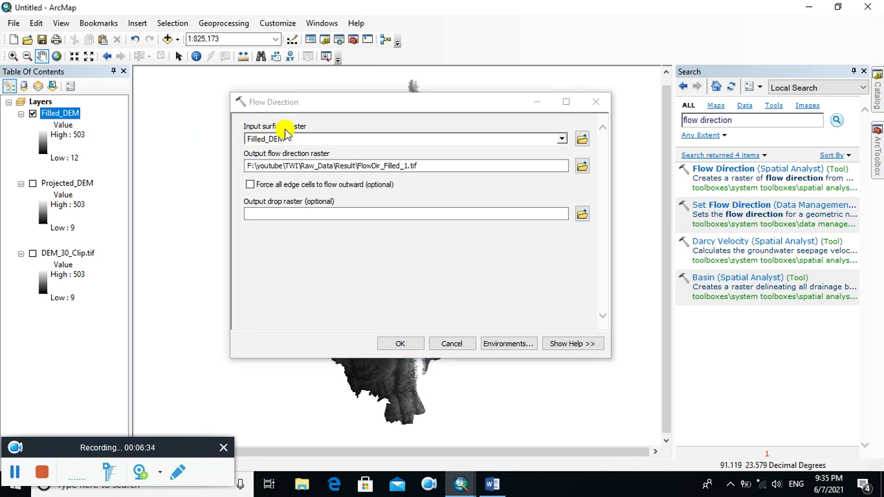
left_click(583, 168)
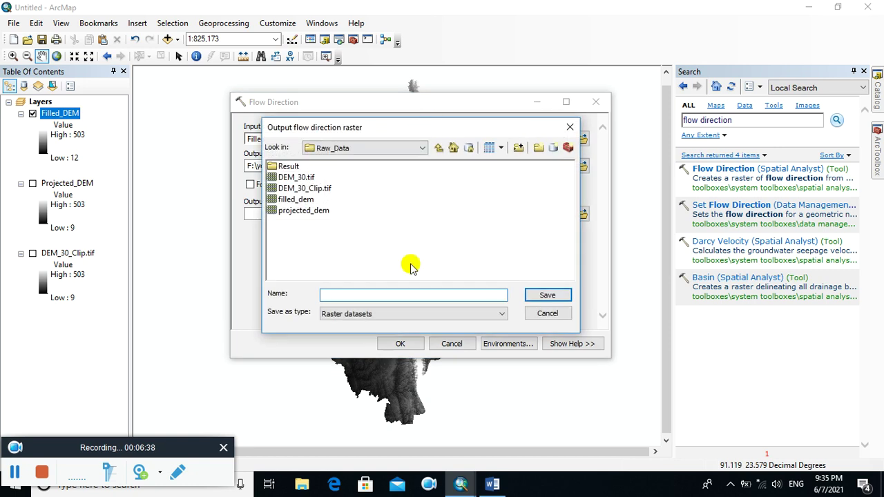
left_click(345, 295)
type("Flw")
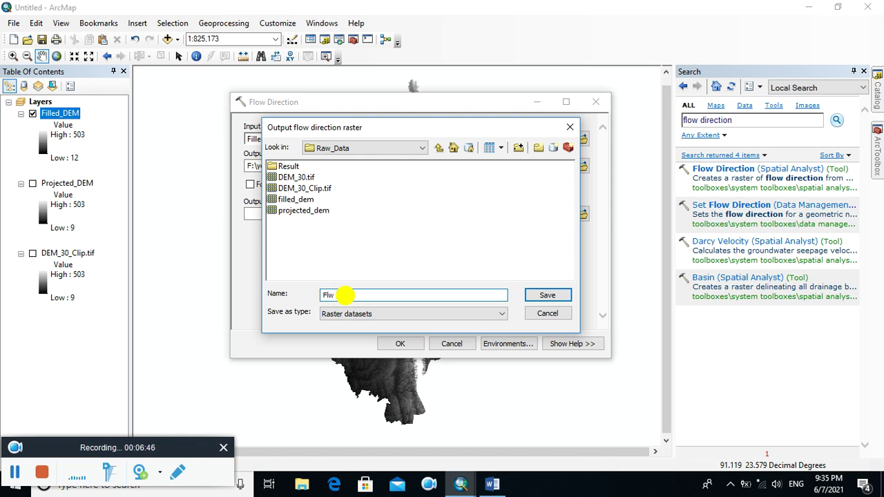
type("_D")
left_click(536, 295)
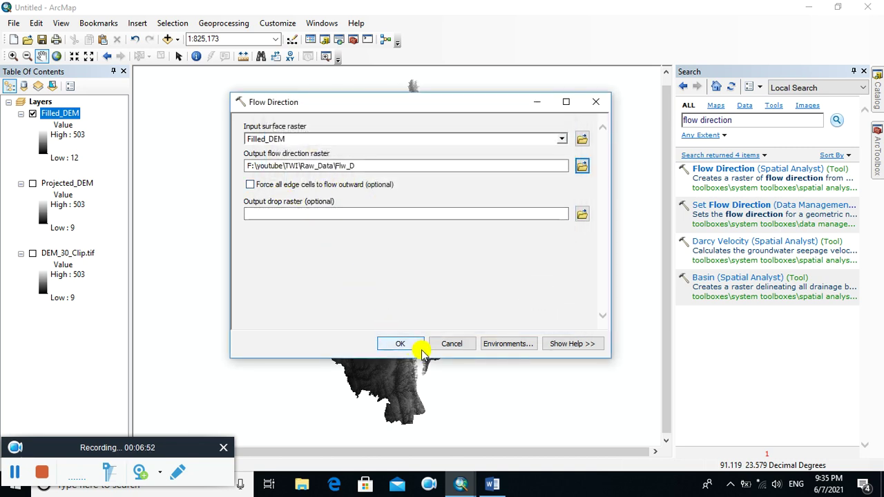
left_click(400, 344)
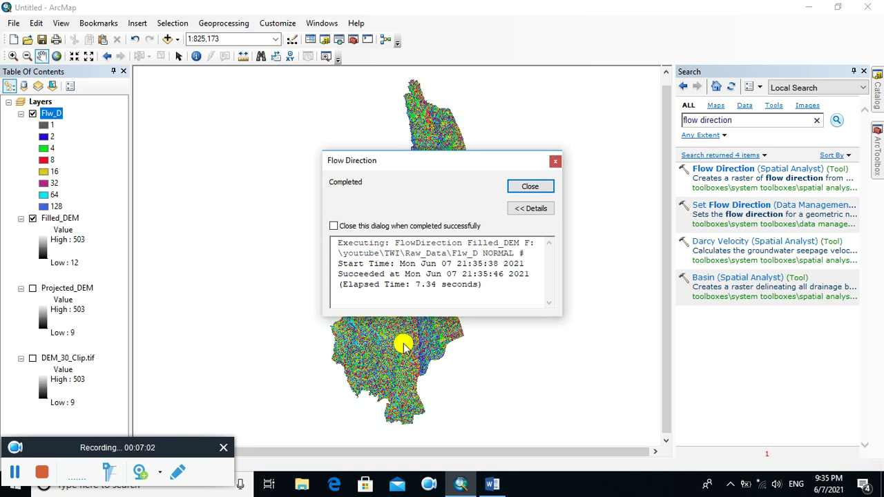
left_click(519, 184)
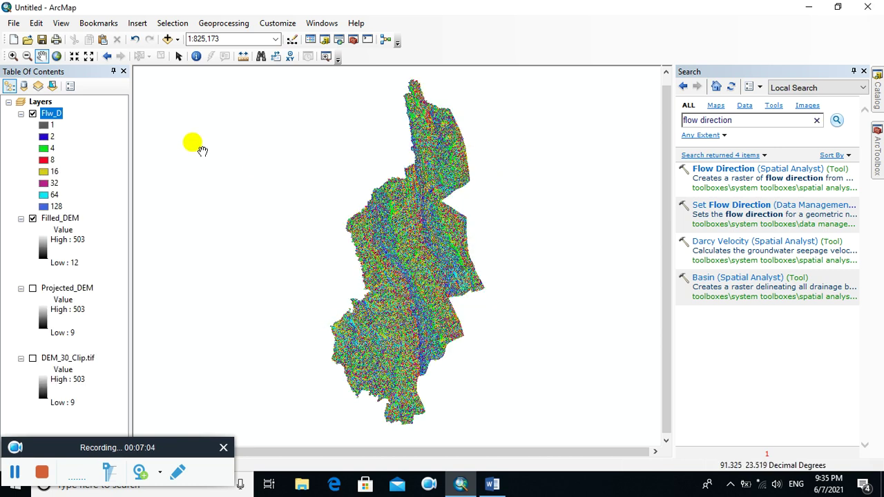
Hide the Filled_DEM layer and switch to the TWI Word document to check the fourth calculation step.
left_click(33, 218)
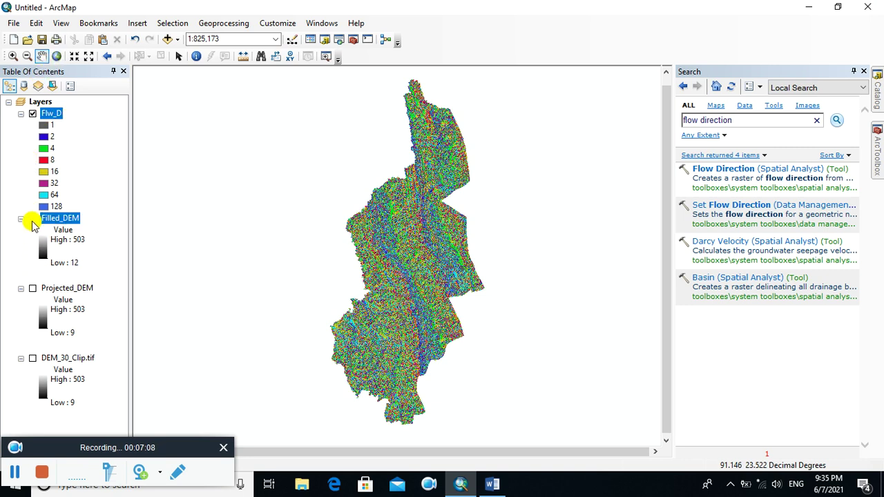
left_click(492, 484)
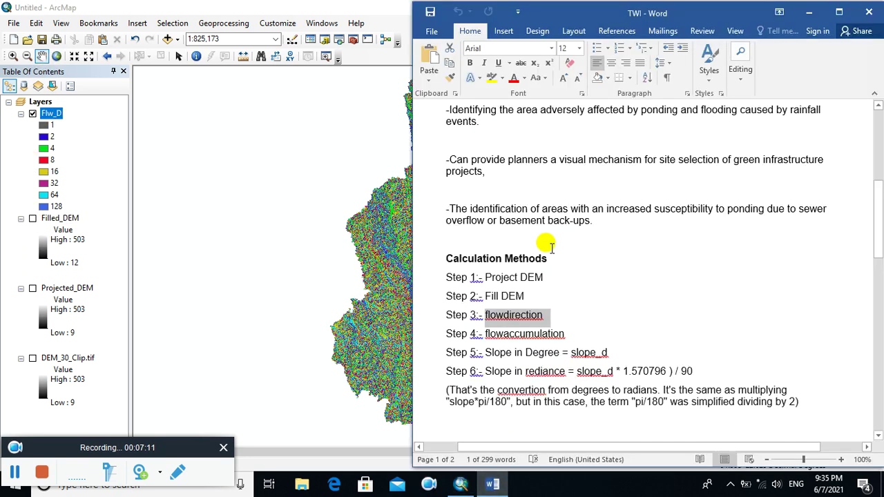
left_click(484, 334)
left_click_drag(484, 334, 584, 326)
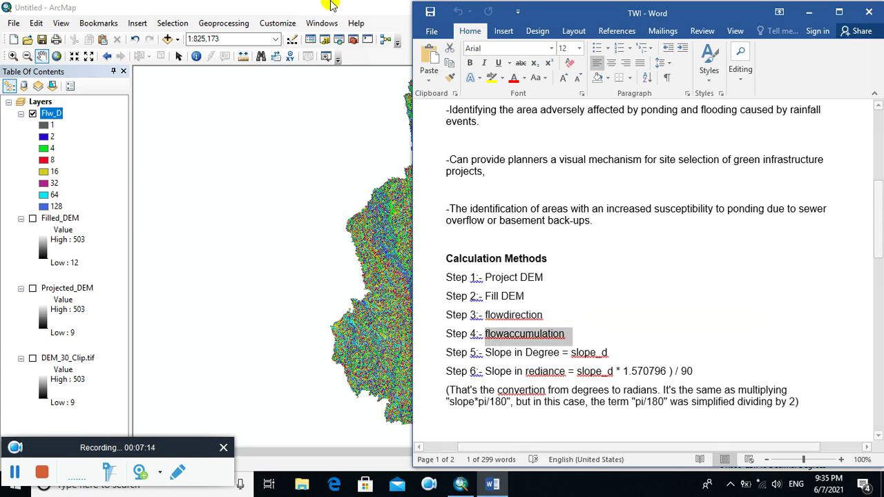
Switch back to ArcMap, search for "flow accumulation" and open the Spatial Analyst Flow Accumulation tool.
left_click(327, 6)
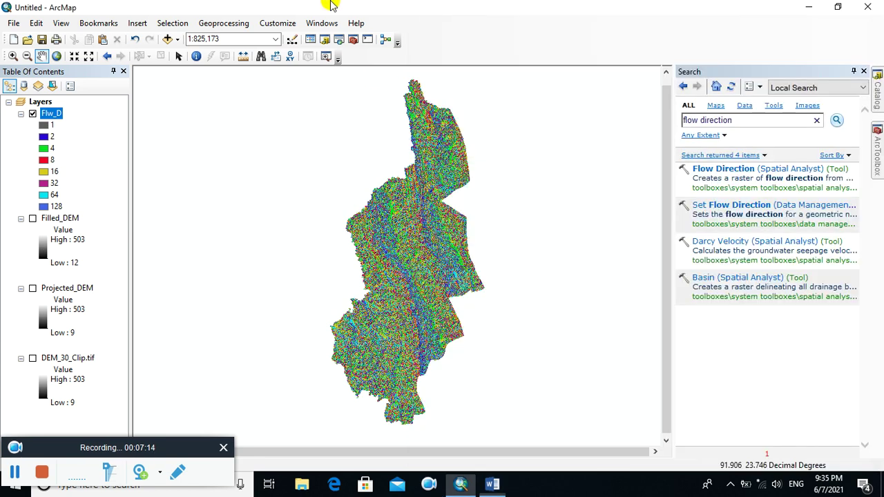
left_click(740, 123)
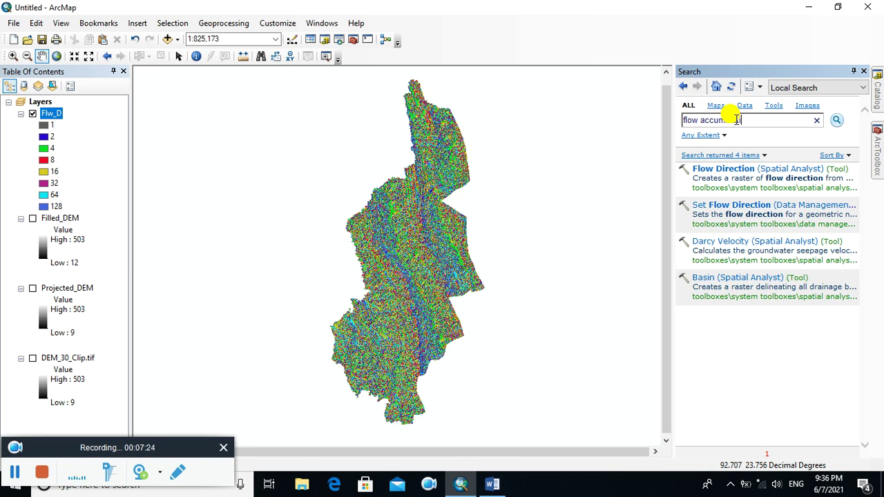
key("Return")
left_click(733, 170)
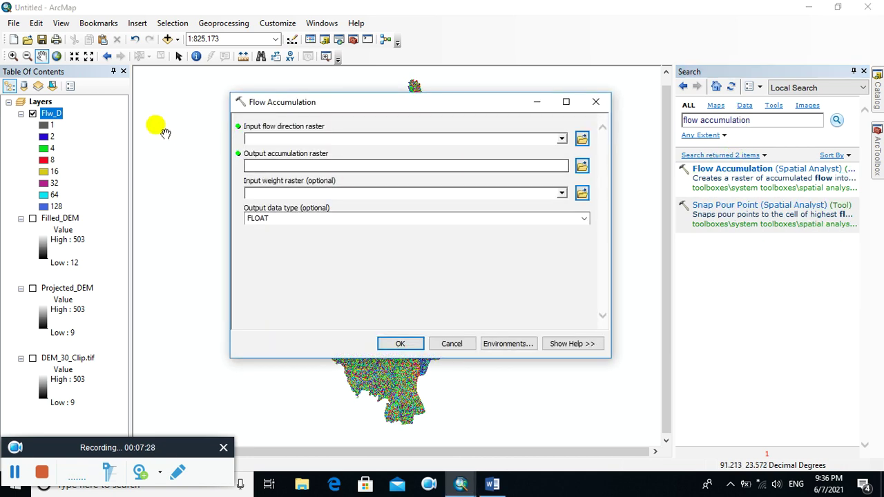
Run Flow Accumulation on the Flw_D layer, saving the output accumulation raster as Flw_accu in the Raw_Data folder.
left_click_drag(49, 119, 271, 138)
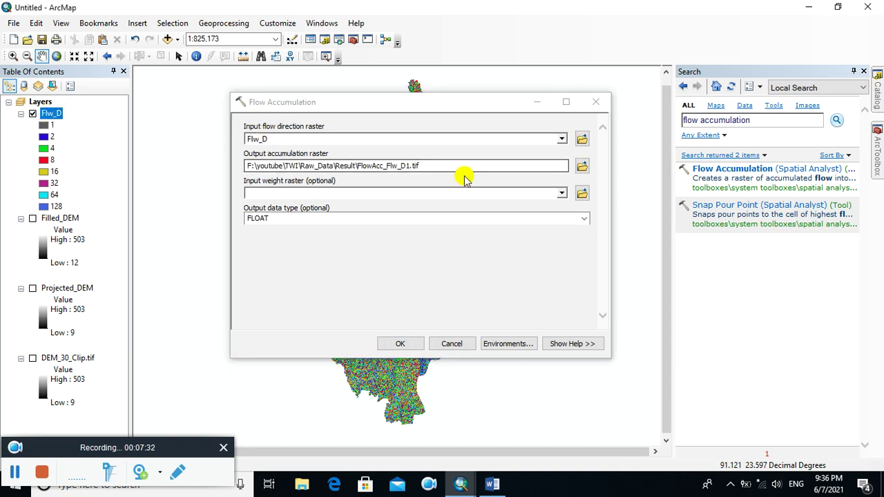
left_click(583, 167)
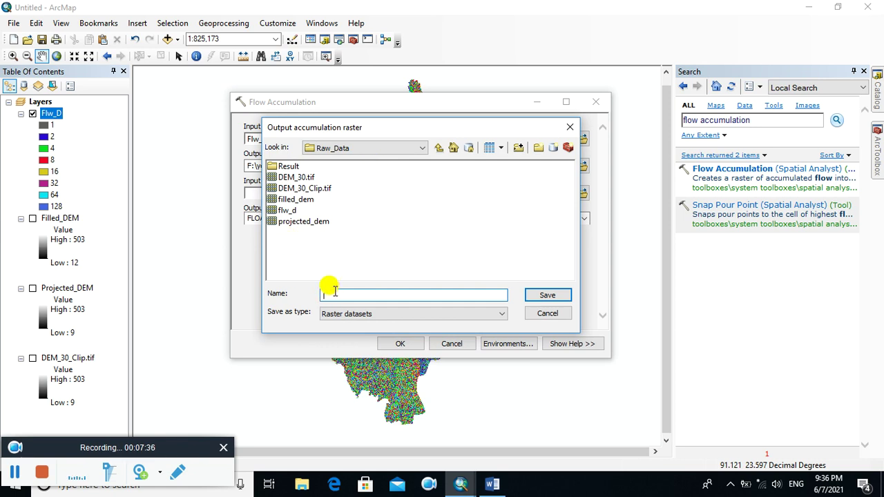
type("Flw_accu")
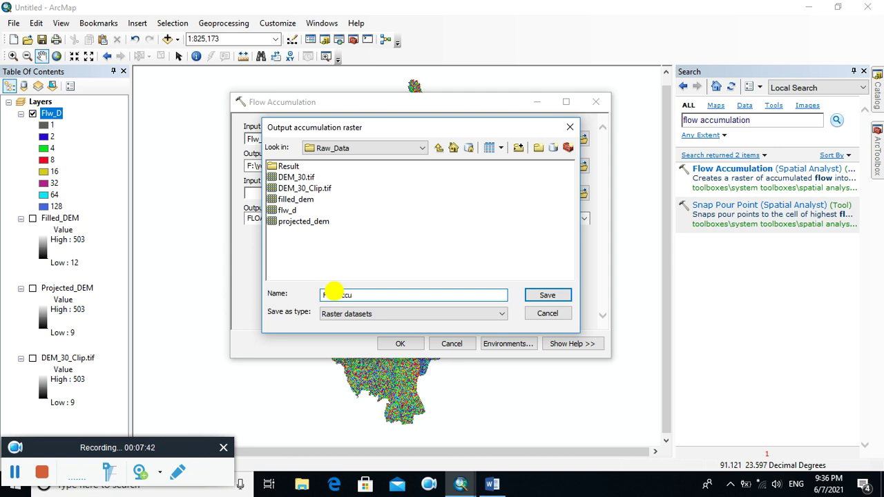
left_click(535, 295)
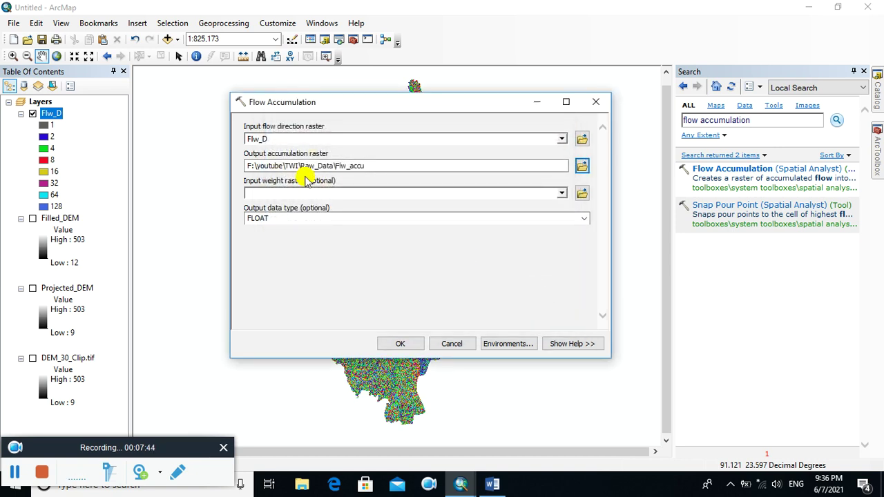
left_click(399, 344)
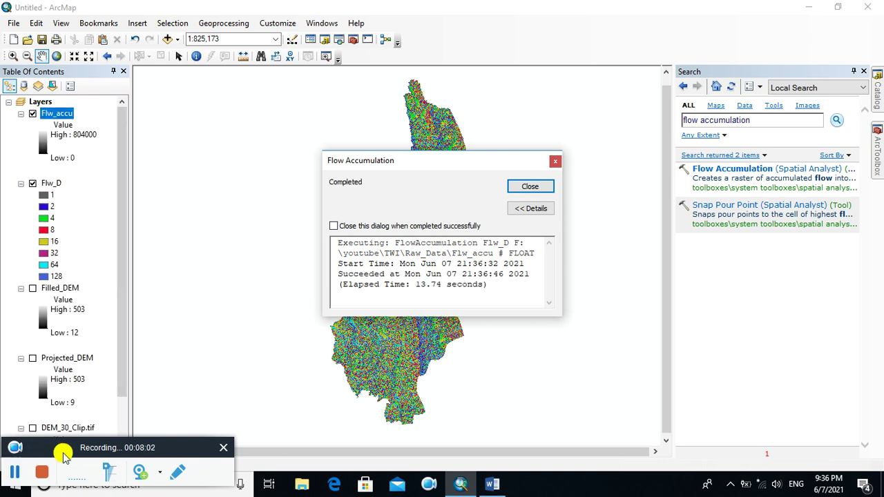
left_click(530, 185)
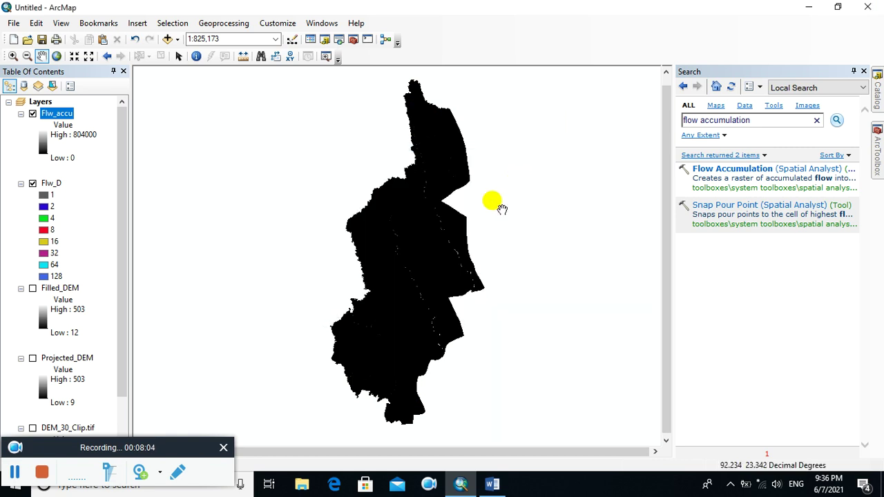
Switch to the TWI Word document to check the fifth calculation step, highlighting its slope operation.
left_click(497, 485)
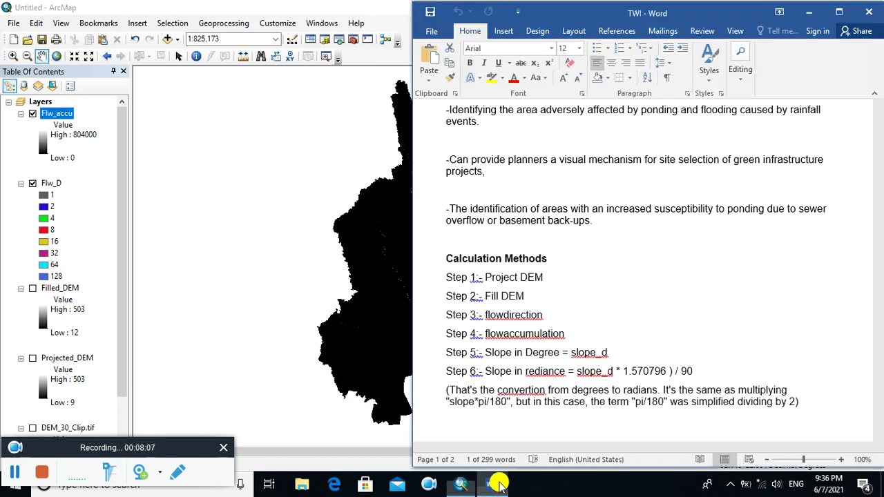
left_click(492, 355)
left_click_drag(484, 353, 553, 348)
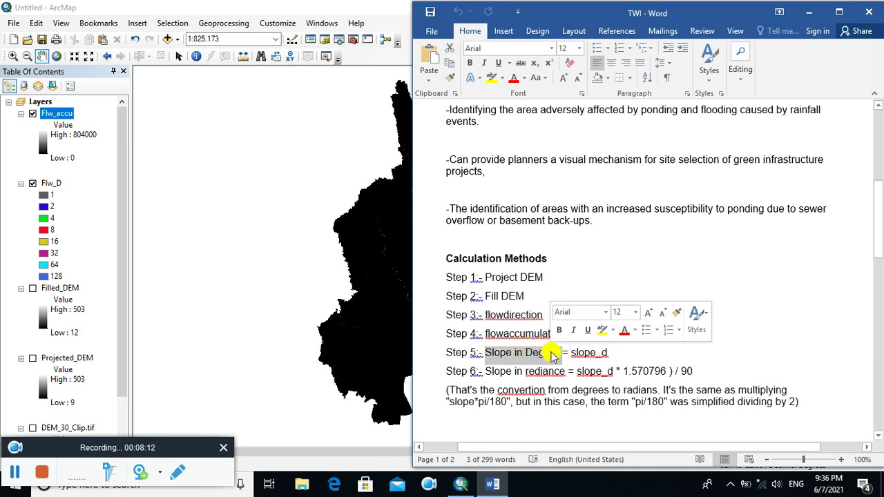
Switch back to ArcMap, search for "slope" and open the Spatial Analyst Slope tool.
left_click(293, 8)
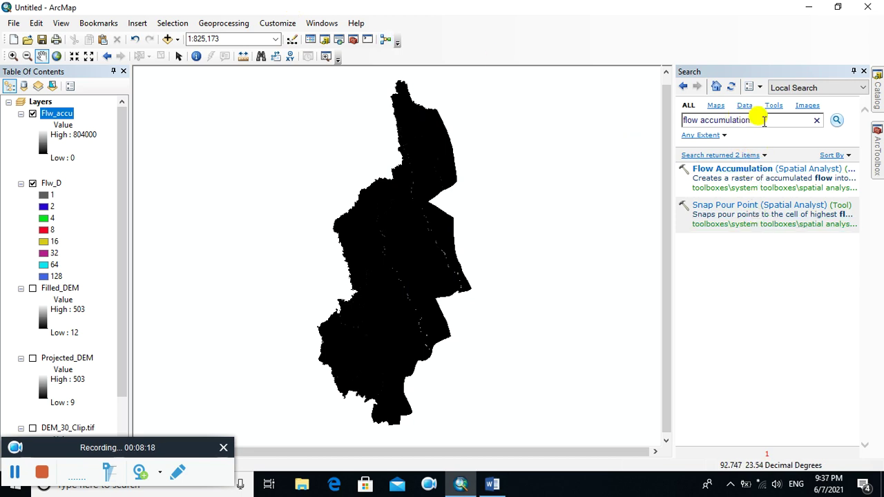
left_click_drag(755, 120, 684, 120)
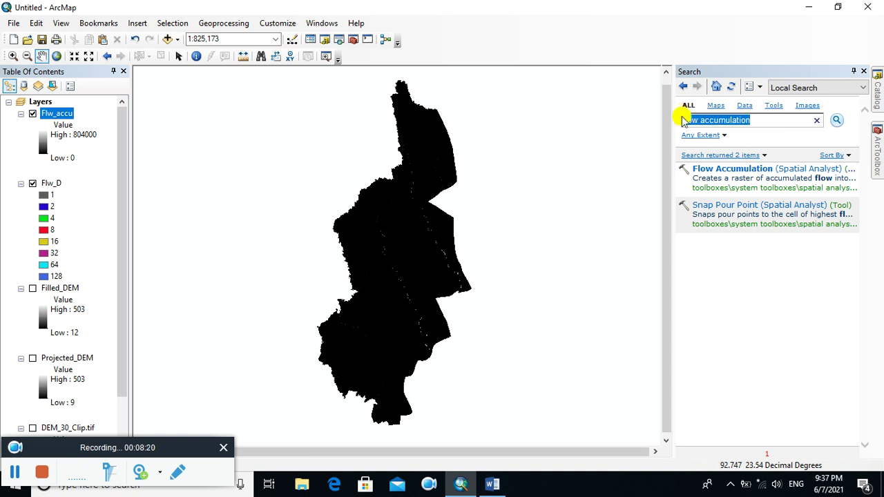
key("BackSpace")
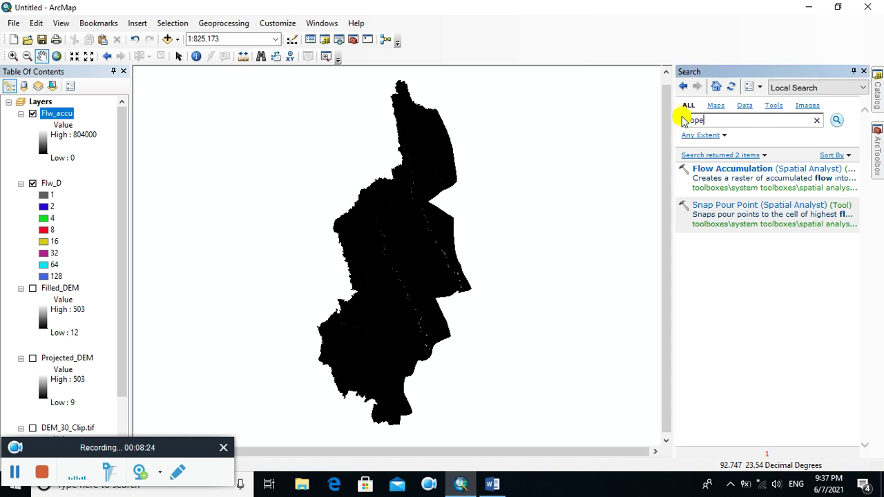
key("Return")
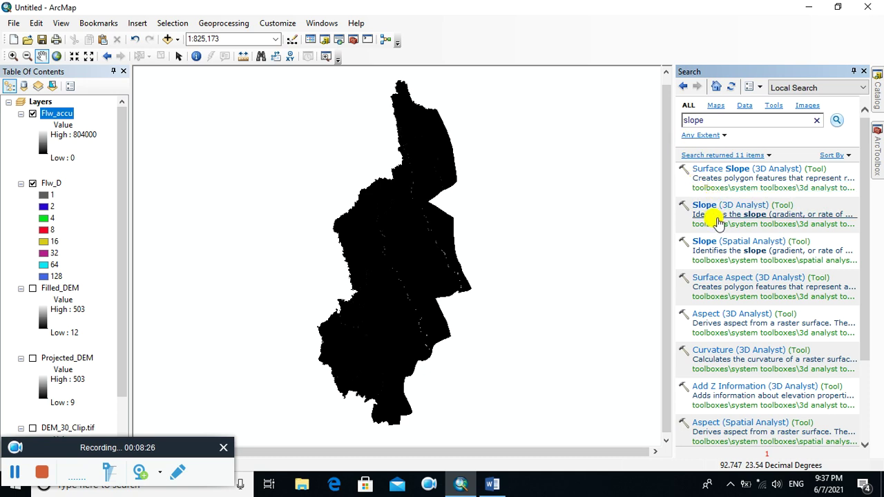
left_click(724, 243)
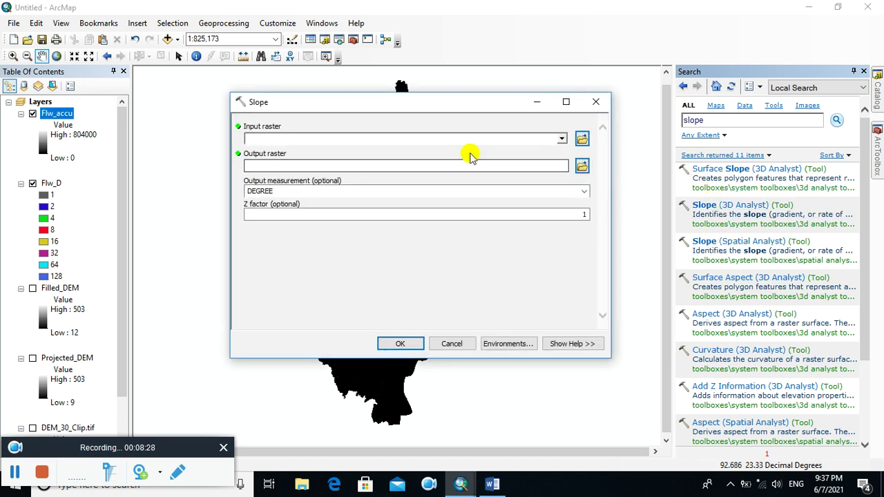
Run Slope on the Filled_DEM layer with DEGREE as output measurement, saving the output raster as Slope_Deg in the Raw_Data folder.
left_click_drag(293, 106, 250, 105)
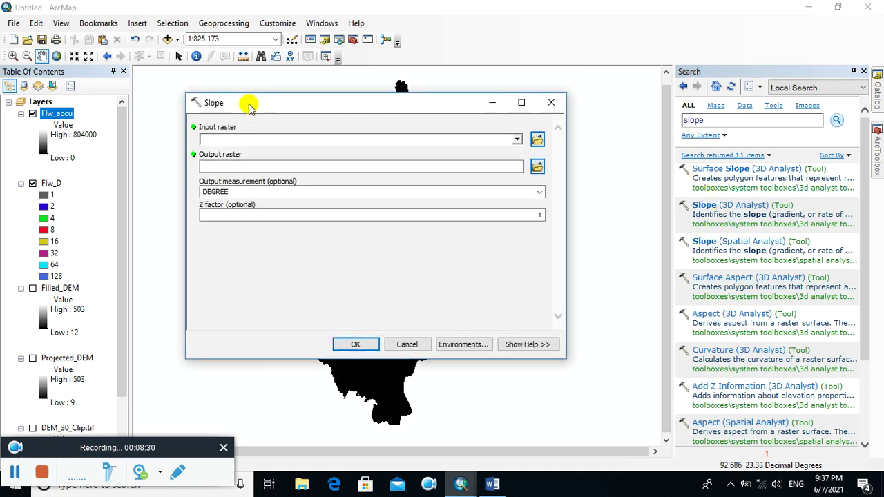
left_click_drag(125, 238, 128, 294)
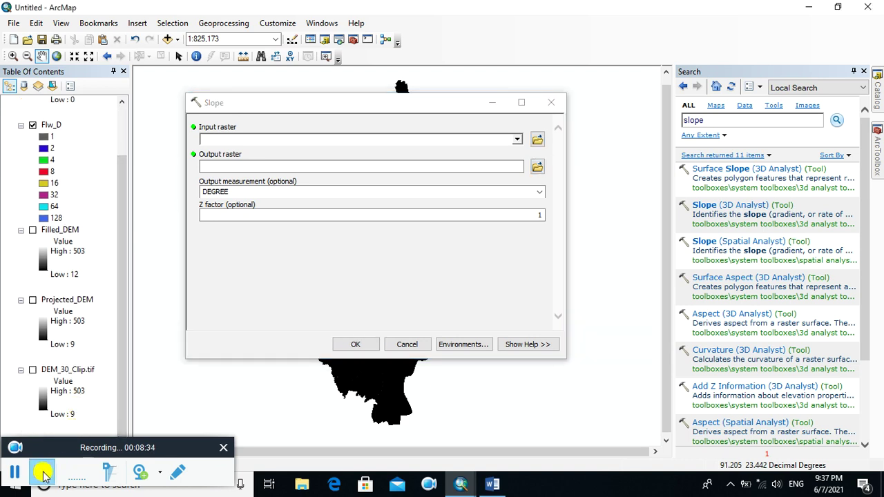
left_click(19, 474)
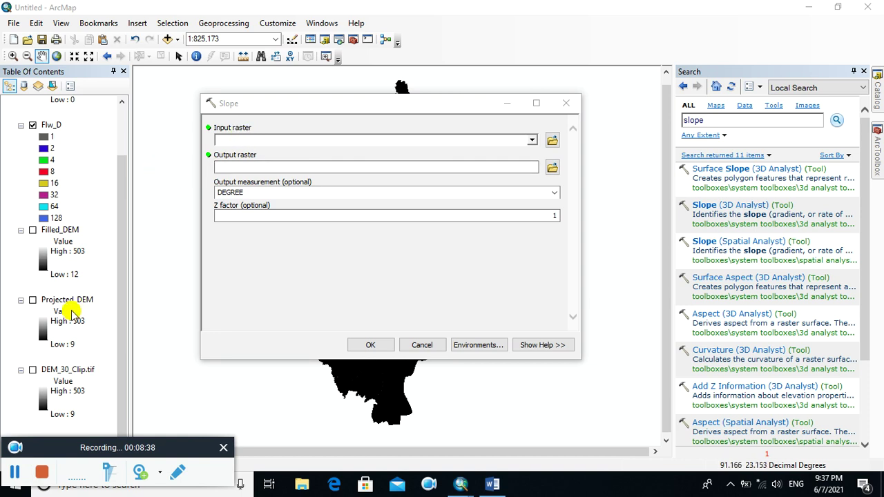
left_click_drag(59, 232, 261, 138)
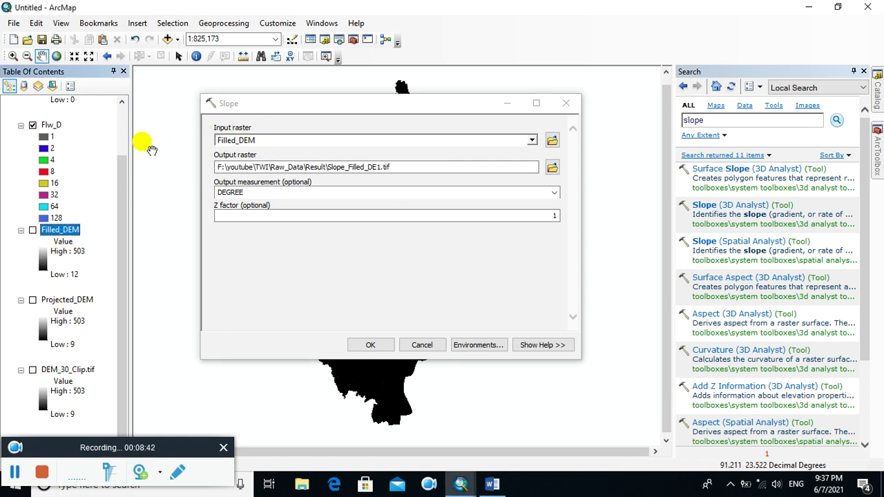
left_click(552, 168)
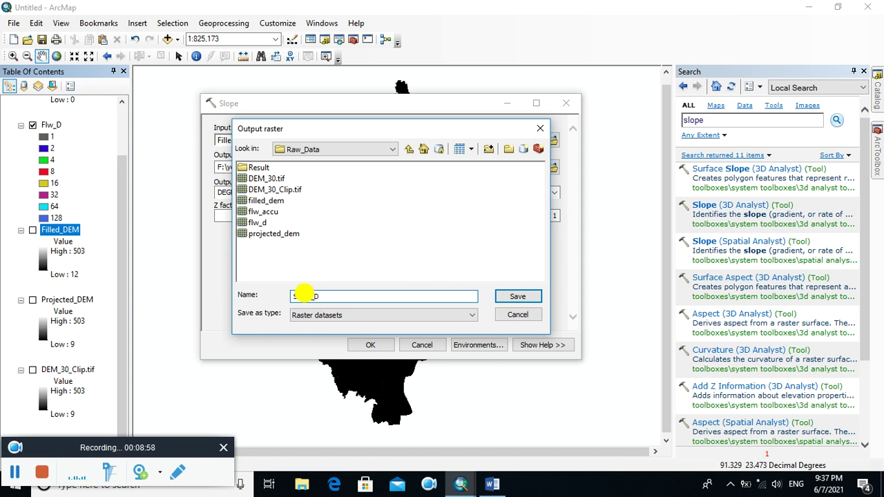
left_click(510, 296)
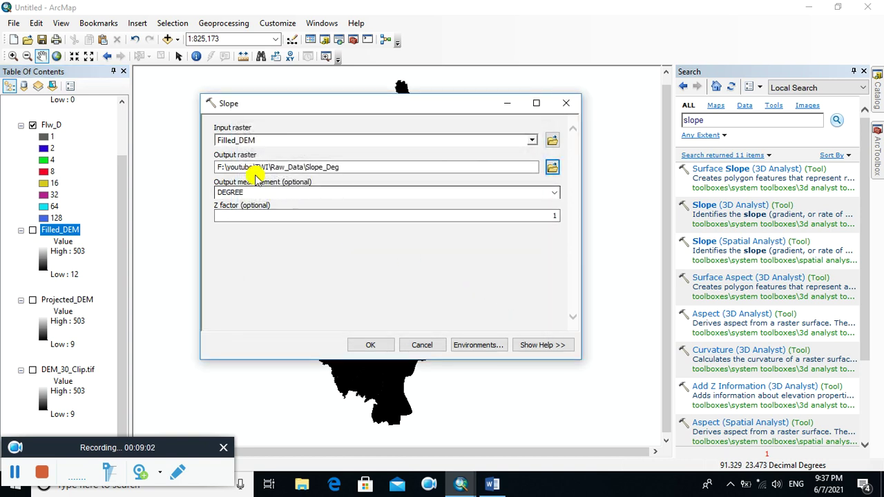
left_click_drag(274, 111, 456, 115)
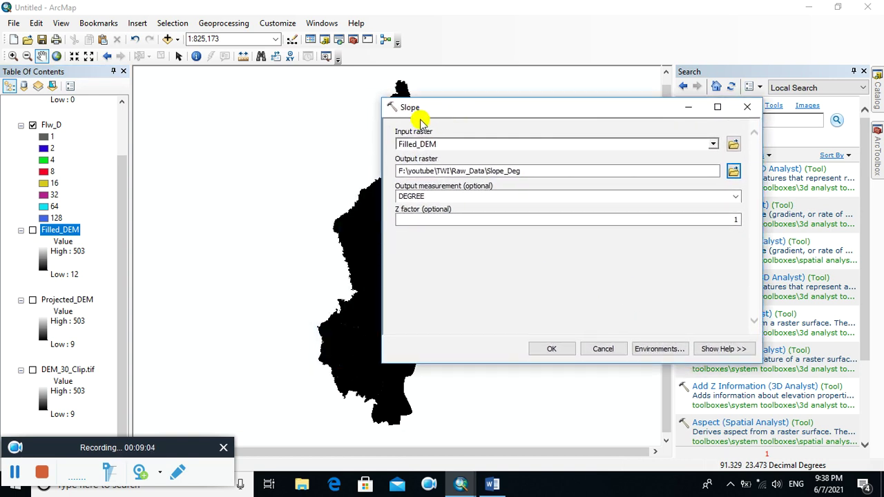
left_click(428, 196)
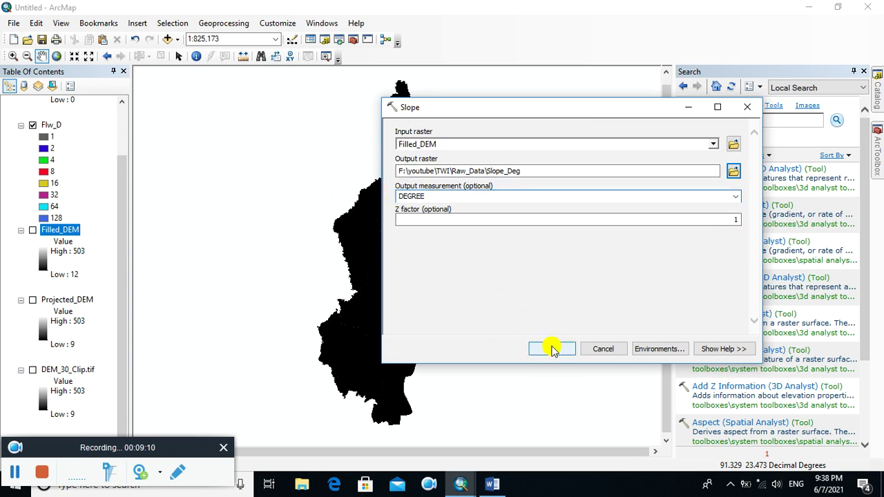
left_click(553, 349)
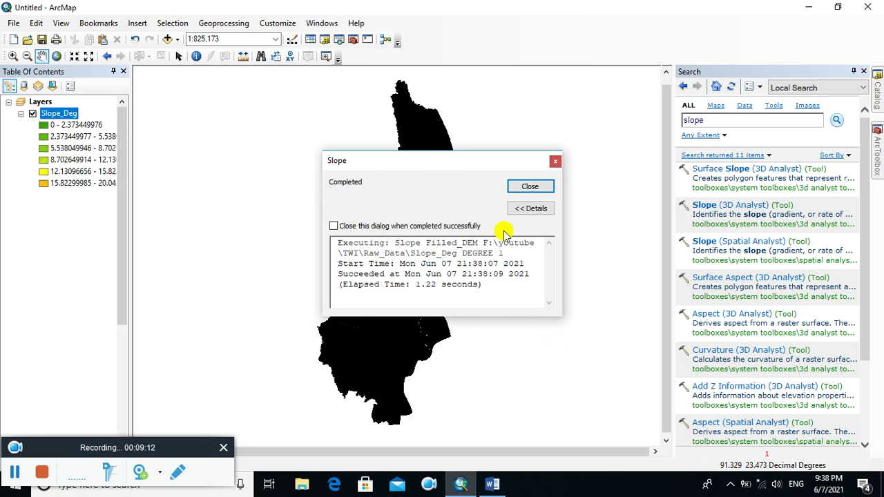
left_click(523, 186)
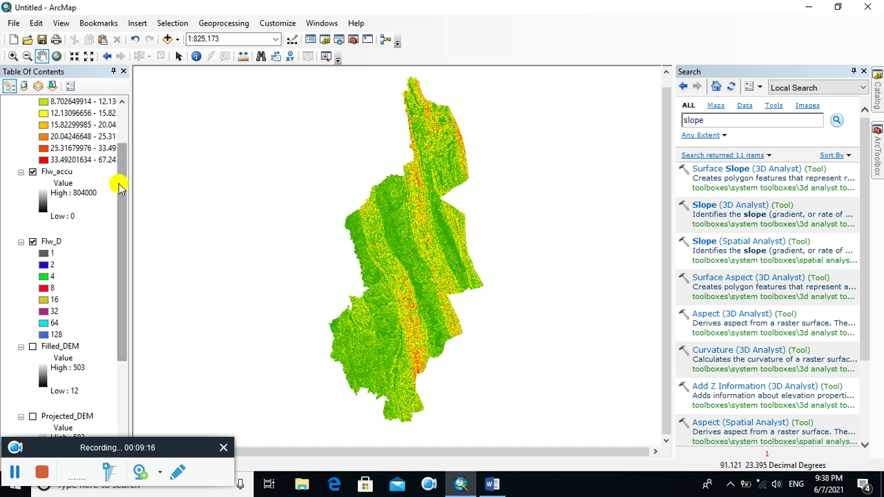
left_click_drag(119, 187, 118, 134)
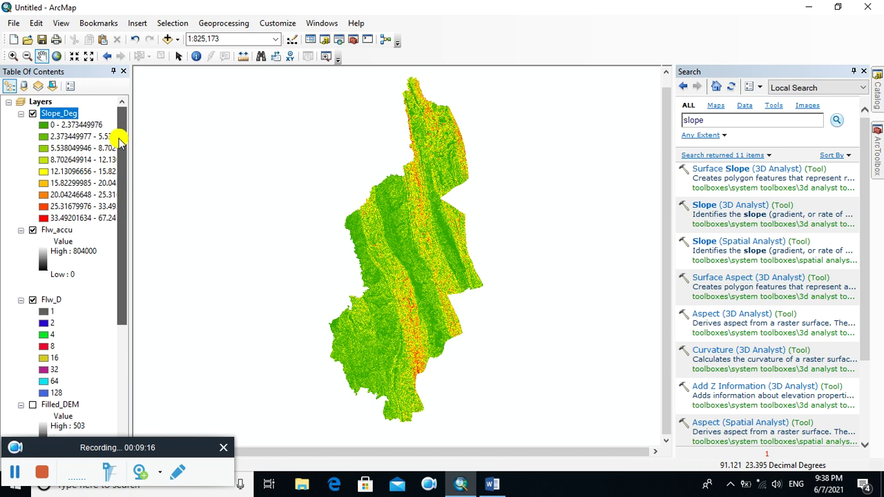
Switch to the TWI Word document and examine the sixth step's degree-to-radian slope formula and its explanatory note.
left_click(493, 486)
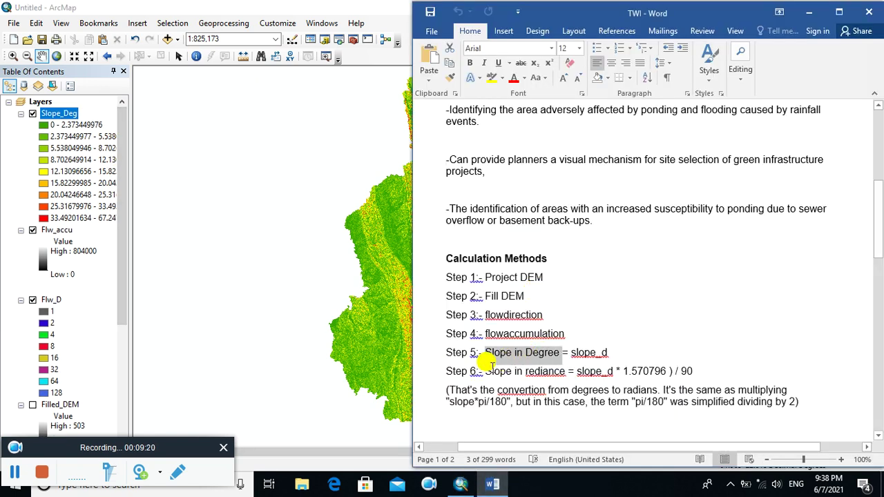
left_click(480, 366)
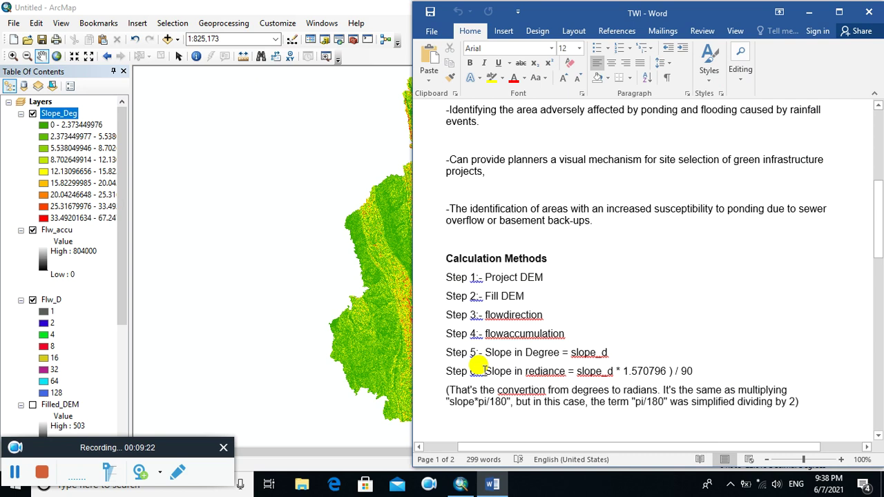
left_click_drag(483, 371, 546, 371)
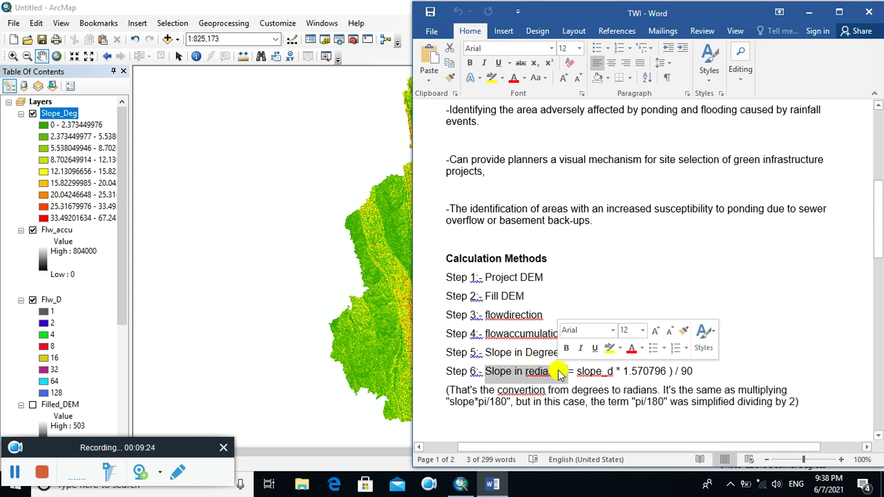
left_click(549, 371)
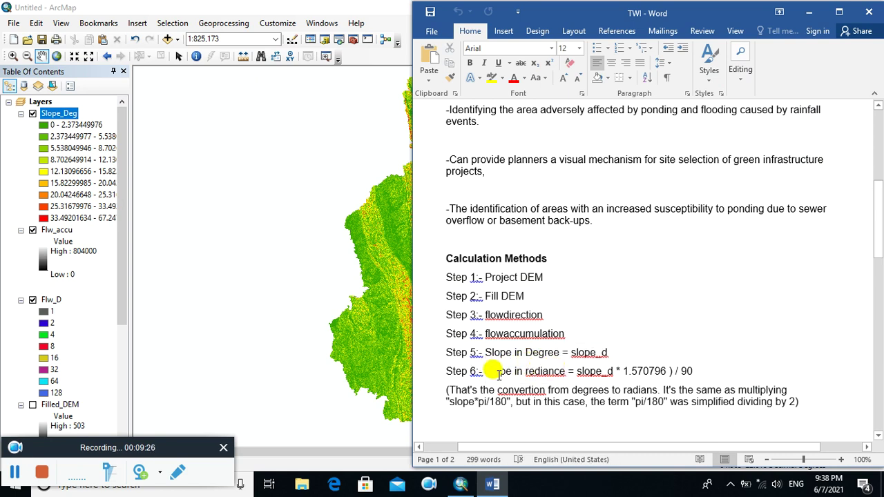
left_click_drag(484, 371, 566, 371)
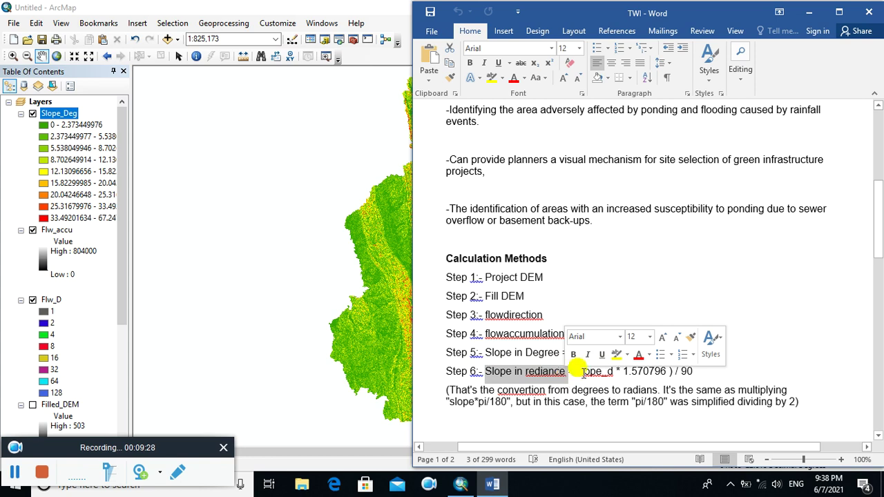
left_click(575, 371)
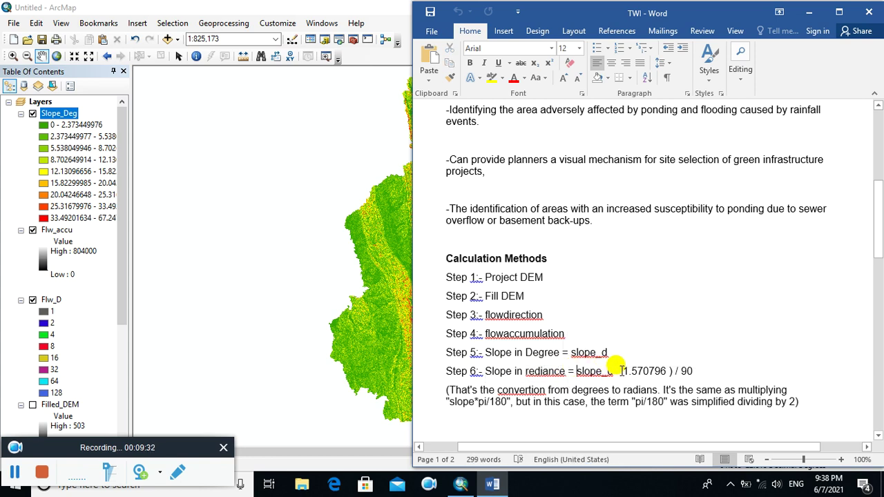
left_click_drag(608, 371, 695, 371)
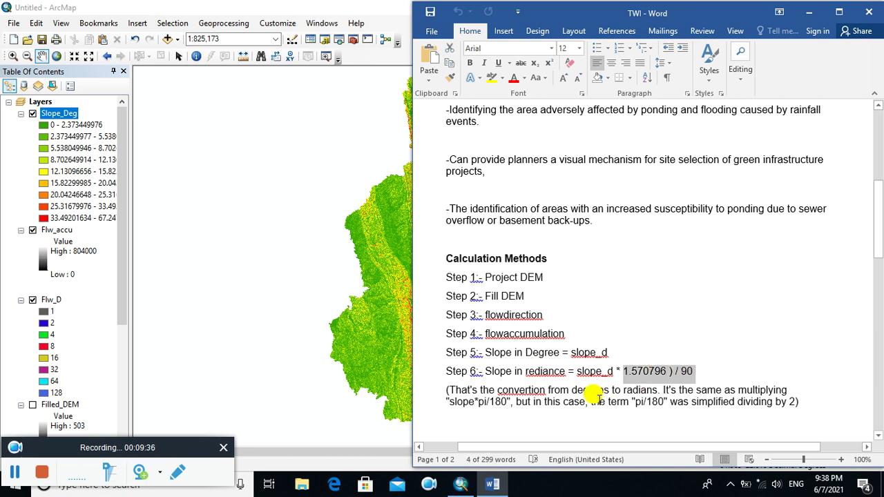
left_click_drag(634, 401, 664, 401)
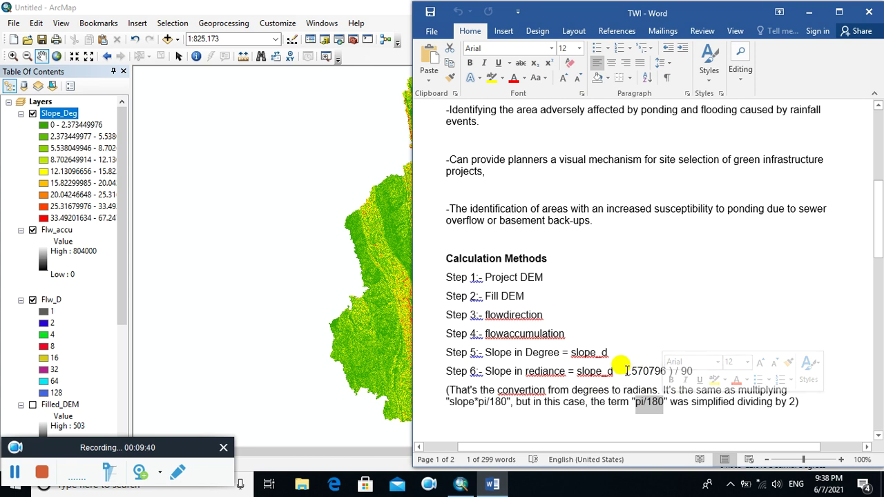
left_click_drag(624, 367, 695, 373)
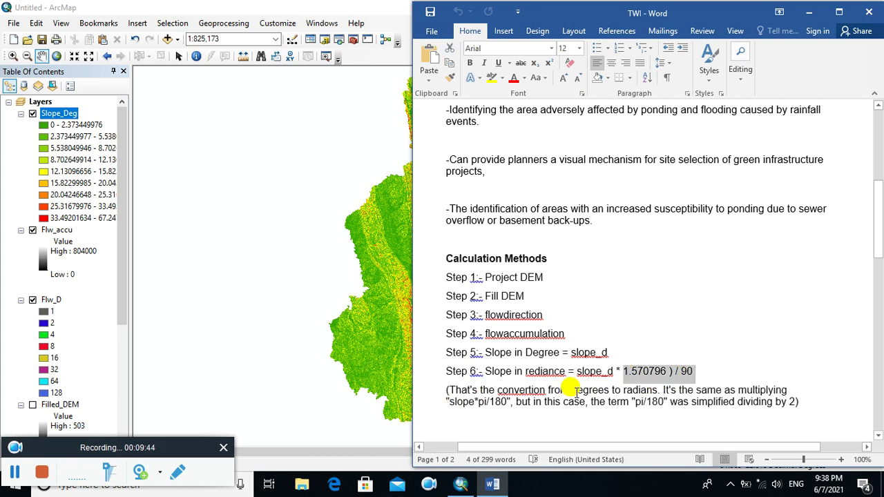
double_click(498, 401)
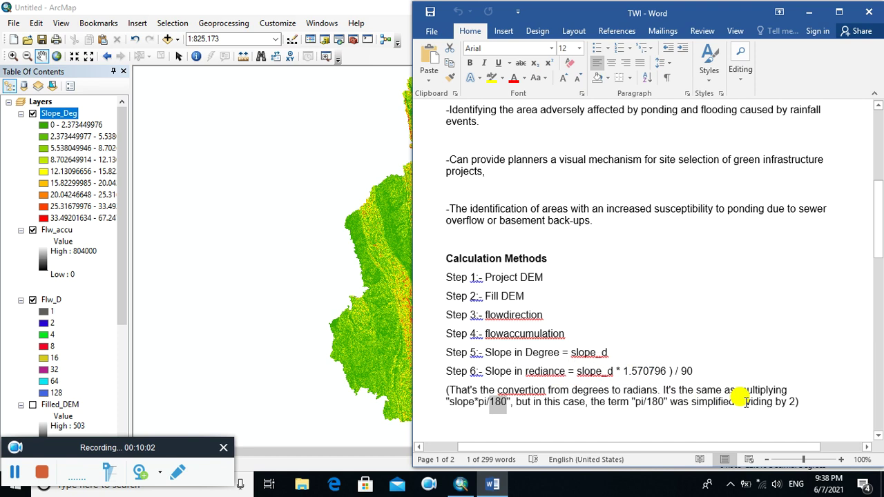
double_click(792, 401)
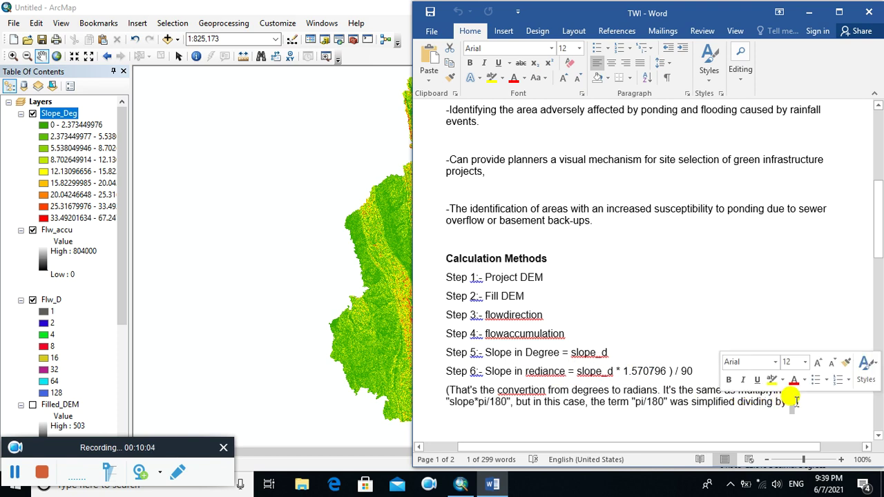
Review the degree-to-radian note under step 6 and highlight the word "rediance" in that step's formula.
left_click(641, 398)
scroll(640, 398, "down", 1)
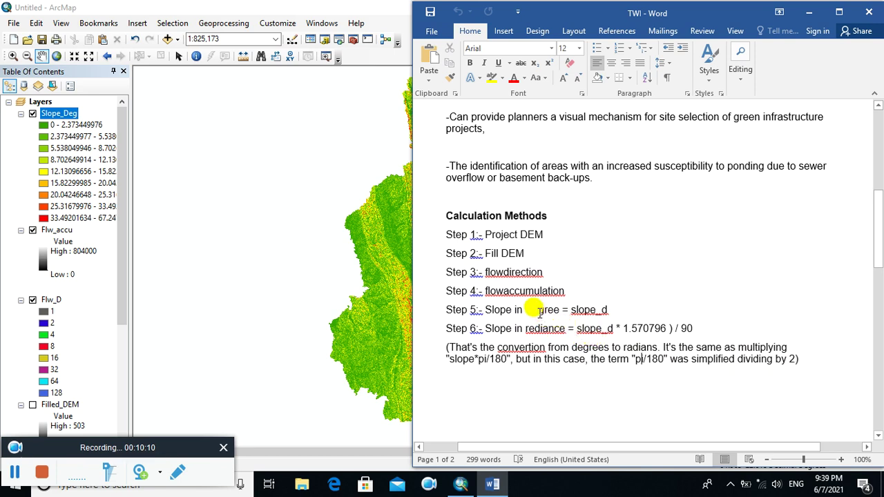
left_click_drag(526, 329, 560, 329)
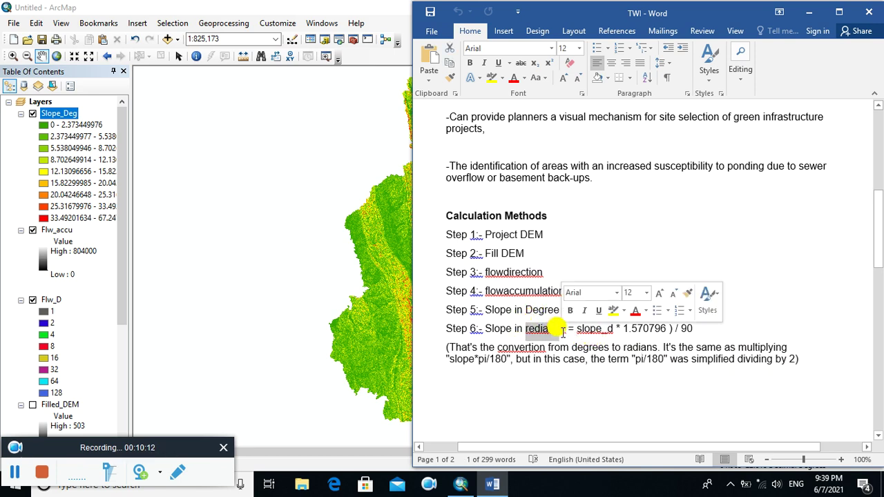
Switch to ArcMap, search for "raster calculator" and open the Spatial Analyst Raster Calculator tool.
left_click(237, 7)
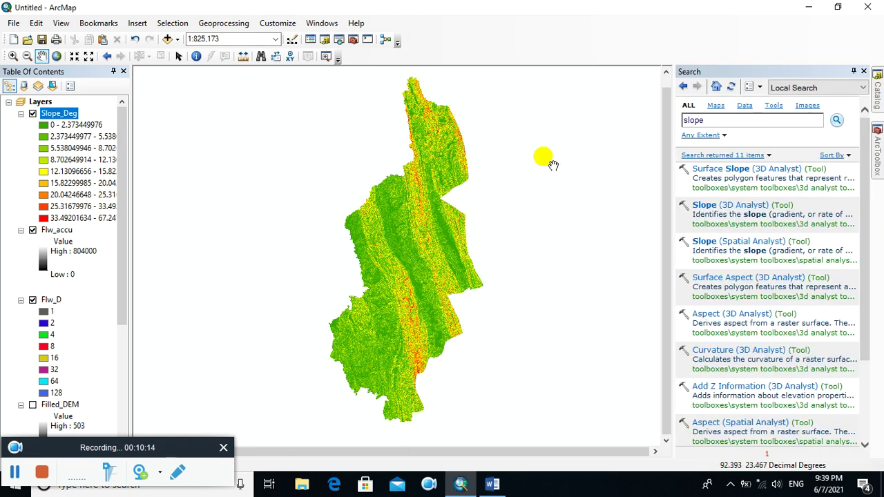
double_click(702, 121)
type("raster calculator")
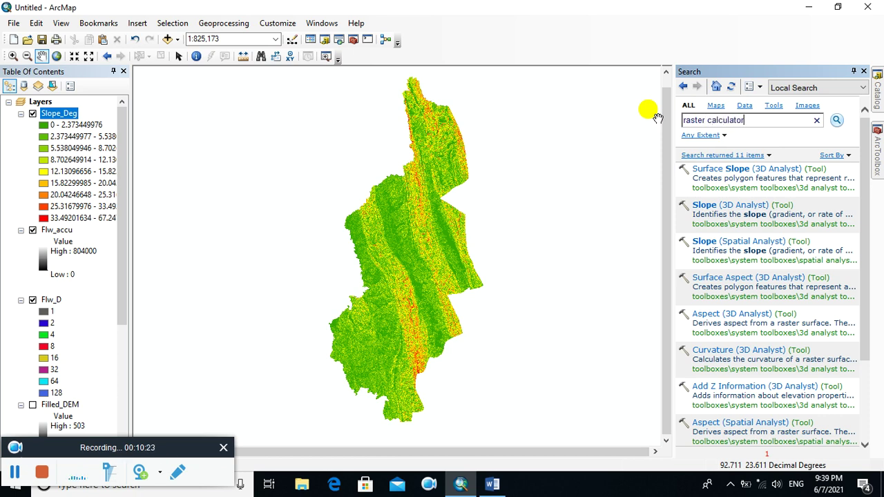
key("Return")
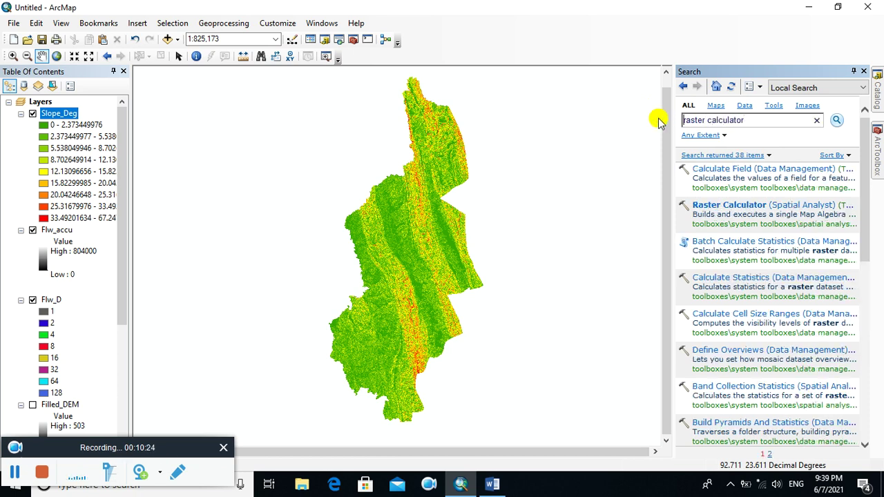
left_click(719, 206)
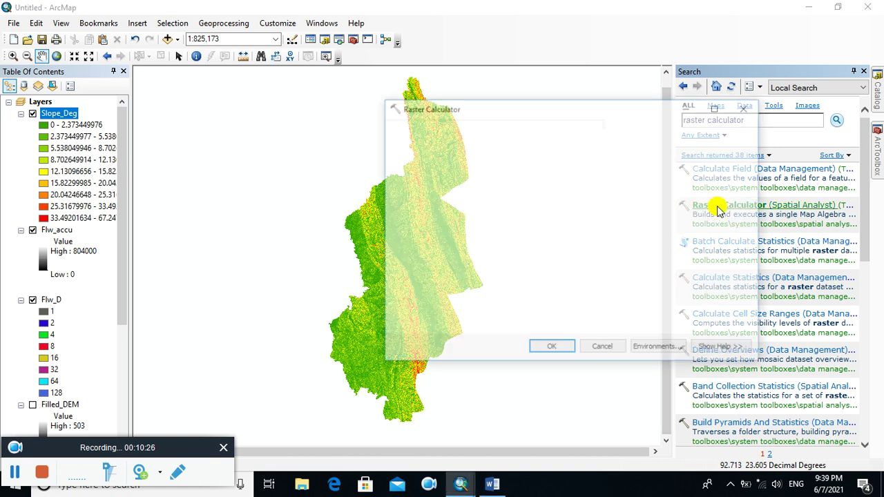
left_click_drag(486, 113, 335, 105)
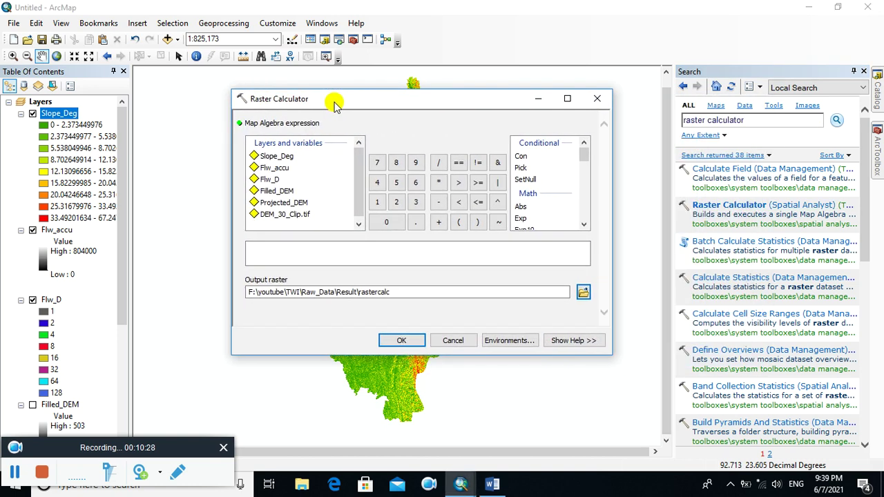
Build the map algebra expression ("Slope_Deg" * 1.570796 ) / 90, copying its numeric part from step 6 of the TWI Word document.
left_click_drag(66, 117, 270, 250)
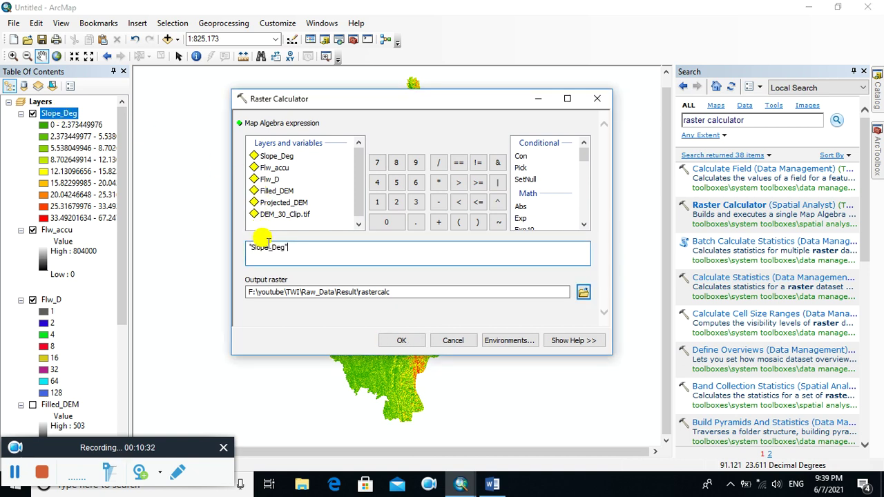
left_click(439, 183)
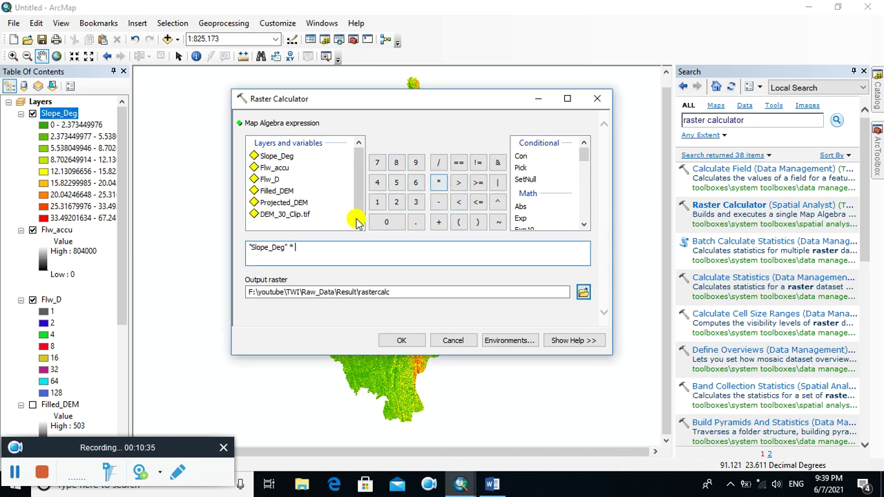
left_click(492, 486)
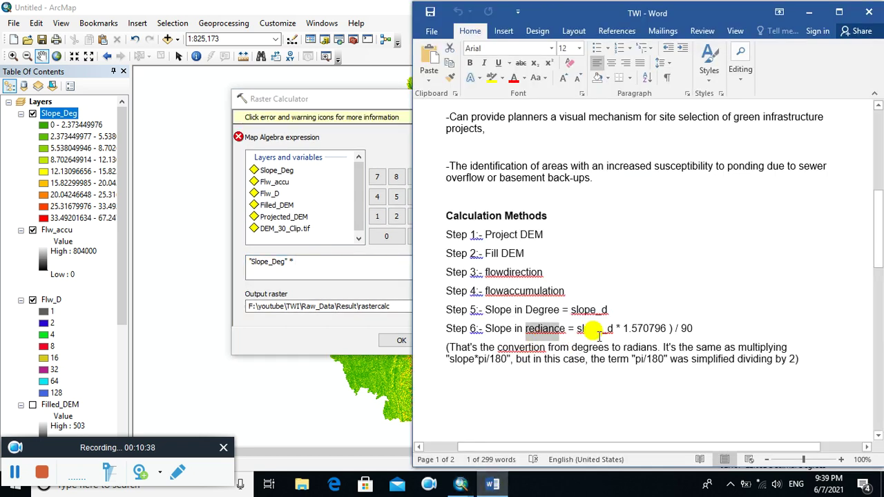
left_click_drag(623, 325, 693, 325)
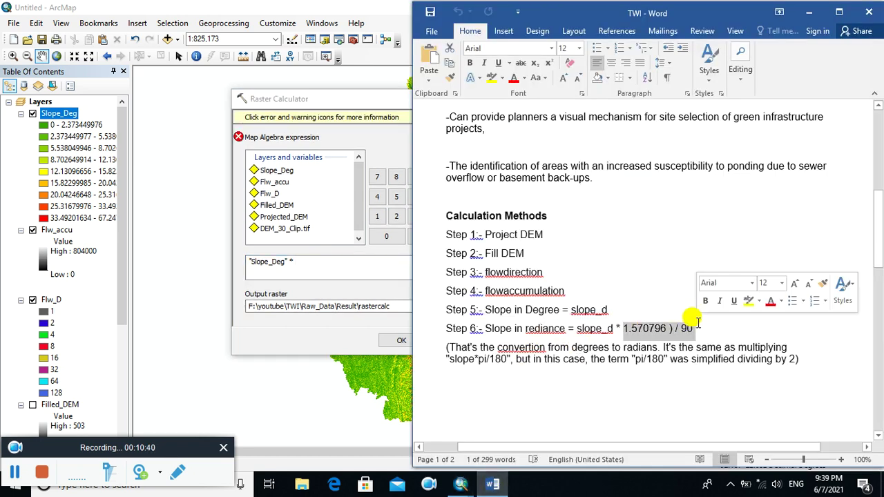
right_click(630, 330)
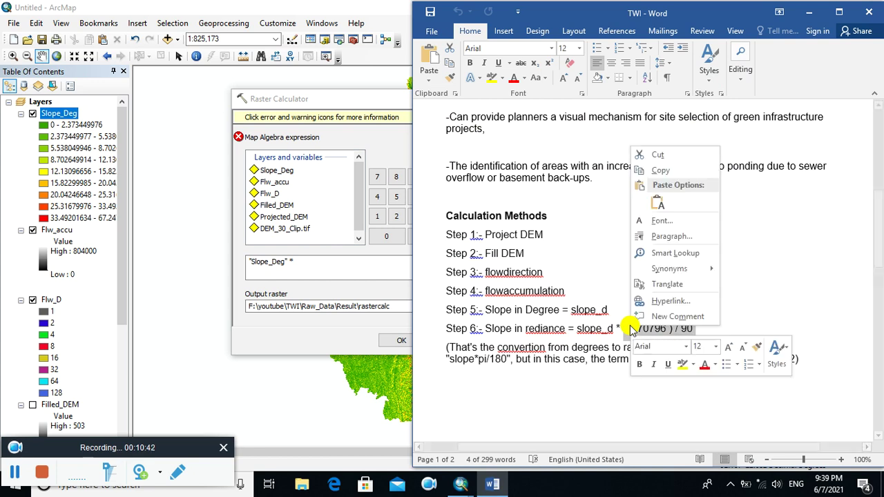
left_click(661, 174)
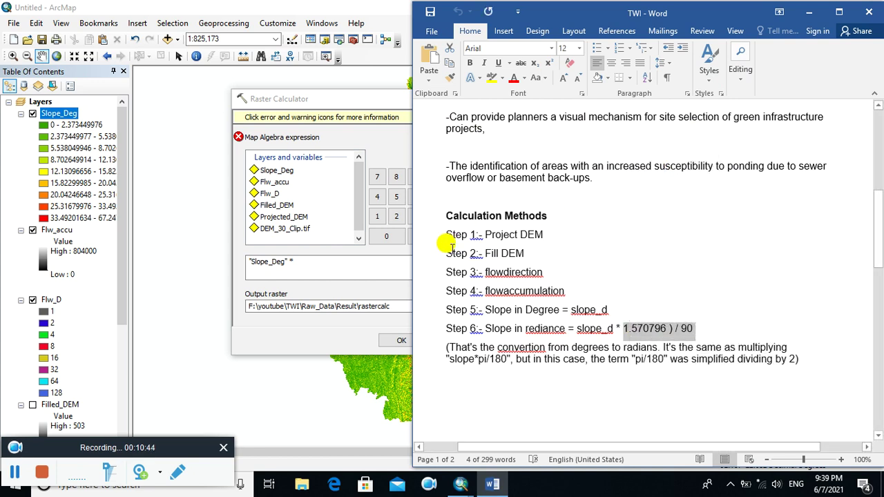
left_click(302, 261)
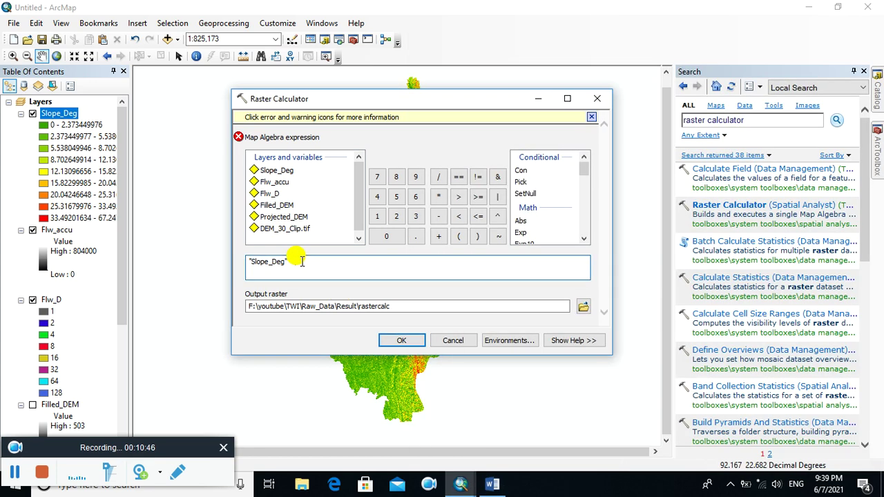
left_click(247, 261)
type("(")
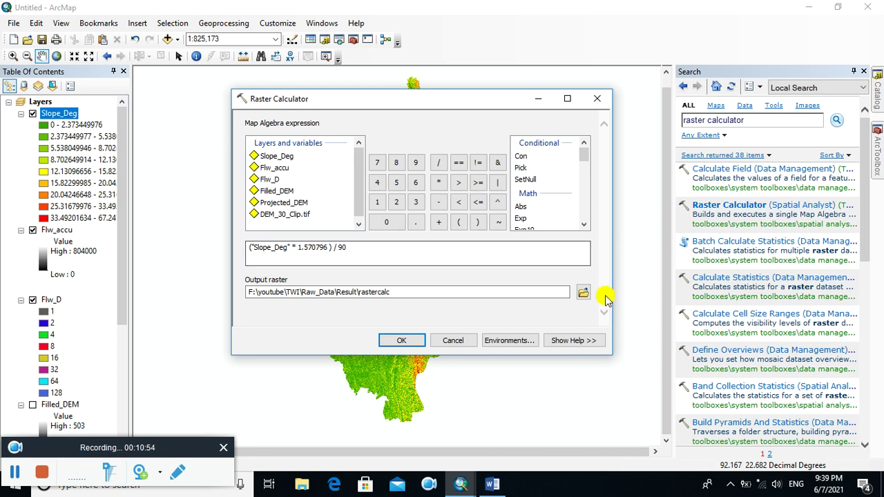
Run the calculation with the output raster saved as Slope_Red in the Raw_Data folder, and hide the Slope_Deg layer.
left_click(585, 292)
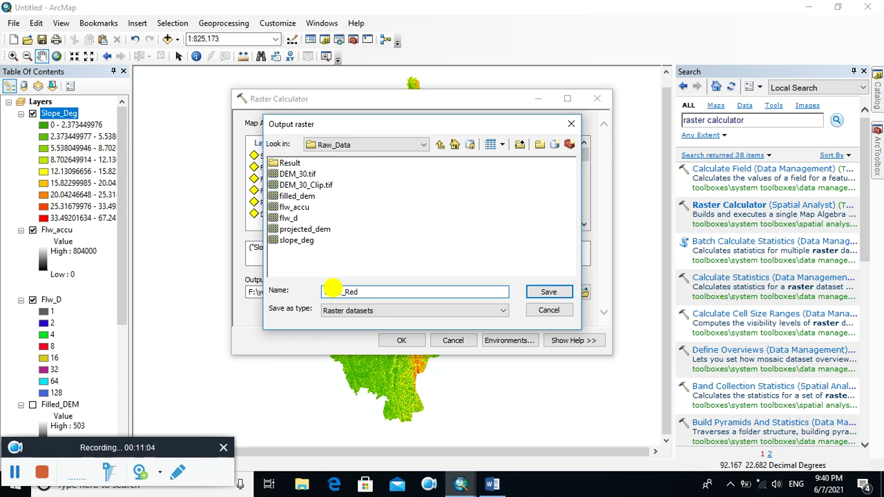
left_click(561, 293)
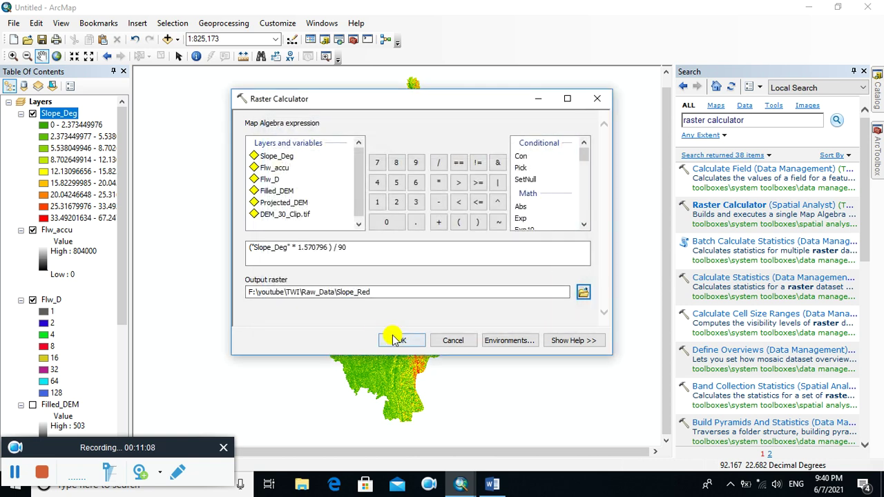
left_click(398, 340)
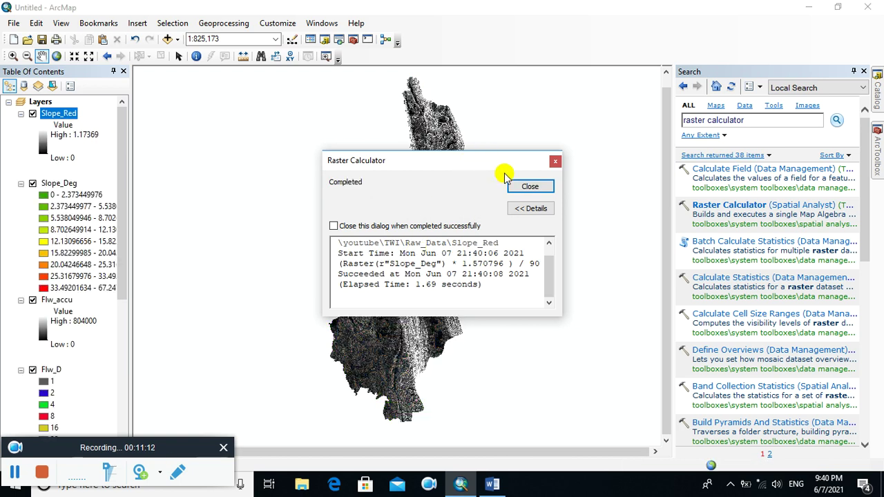
left_click(528, 187)
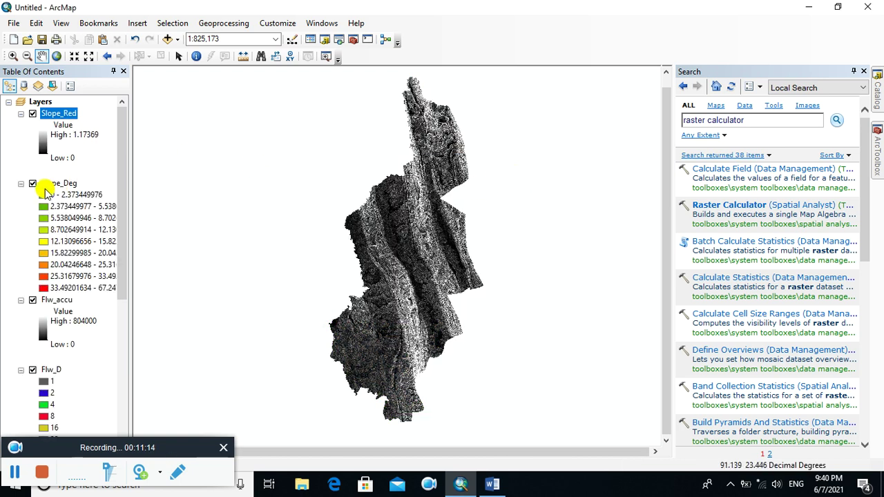
left_click(33, 184)
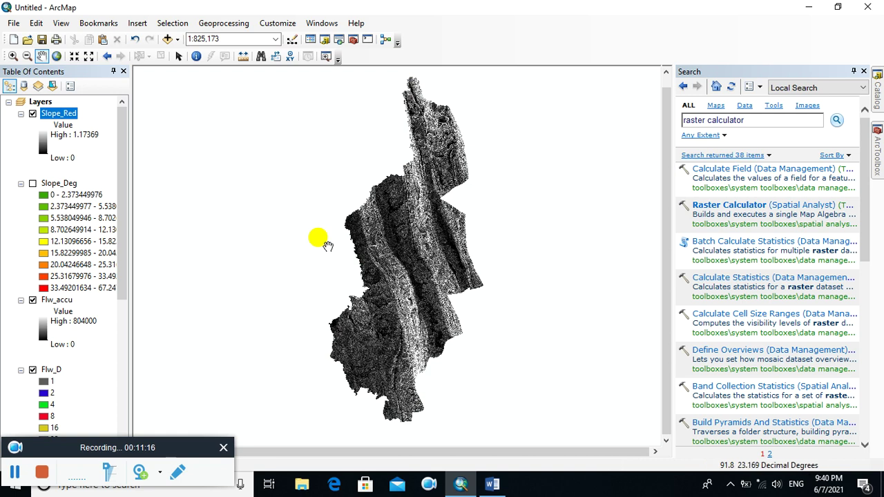
Switch to the TWI Word document and examine steps 7 to 9, highlighting the TWI formula's FA_scaled and tan_slp terms.
left_click(492, 485)
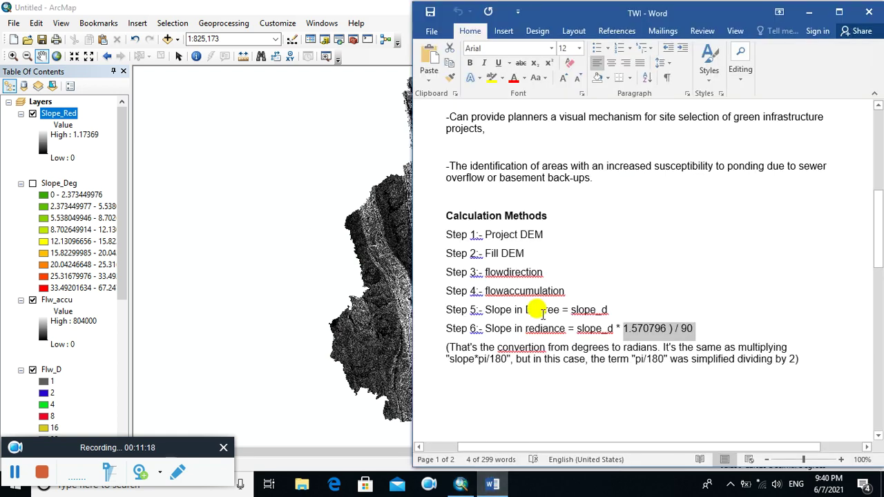
scroll(543, 313, "down", 5)
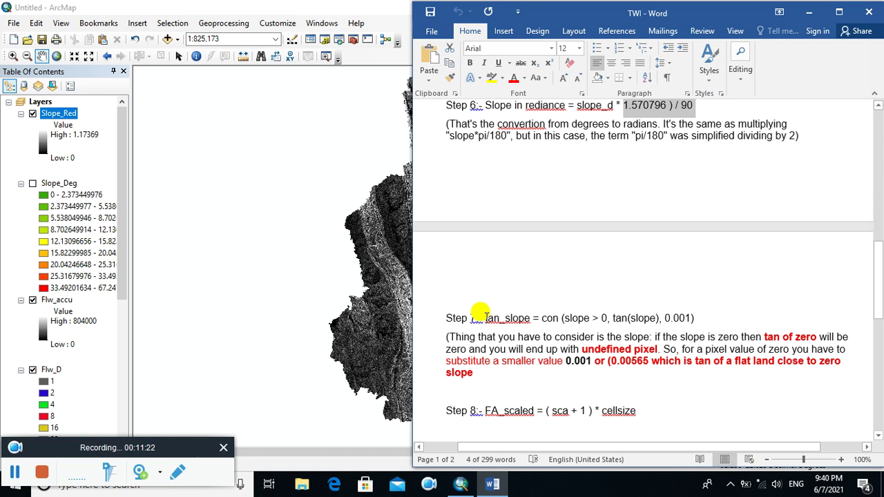
left_click_drag(484, 318, 530, 318)
left_click_drag(583, 8, 545, 13)
scroll(448, 375, "down", 4)
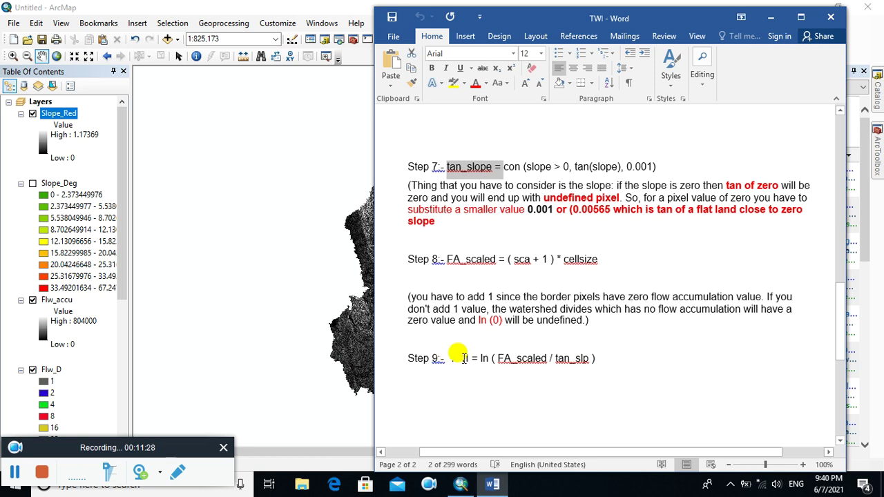
double_click(461, 358)
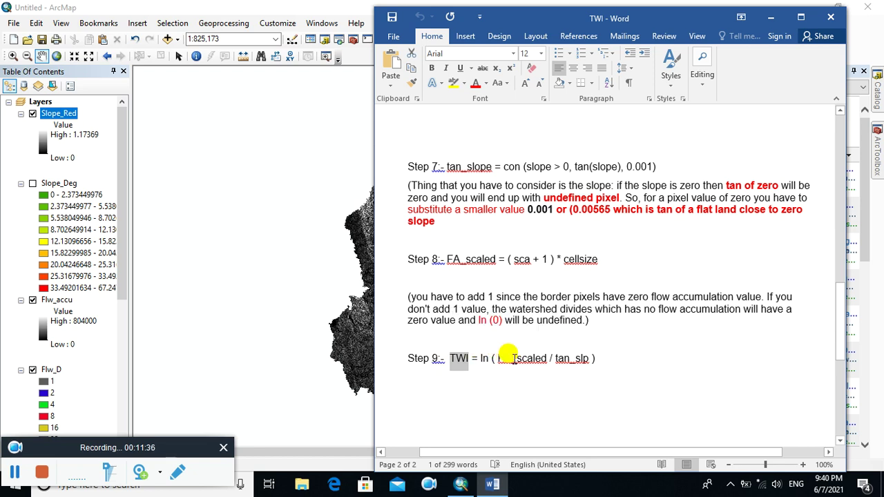
left_click(508, 359)
left_click_drag(494, 354, 510, 355)
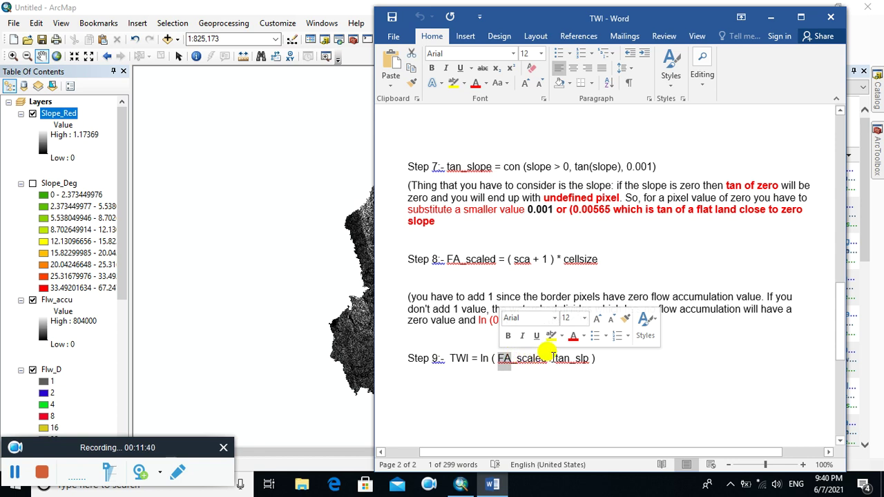
left_click_drag(555, 358, 590, 359)
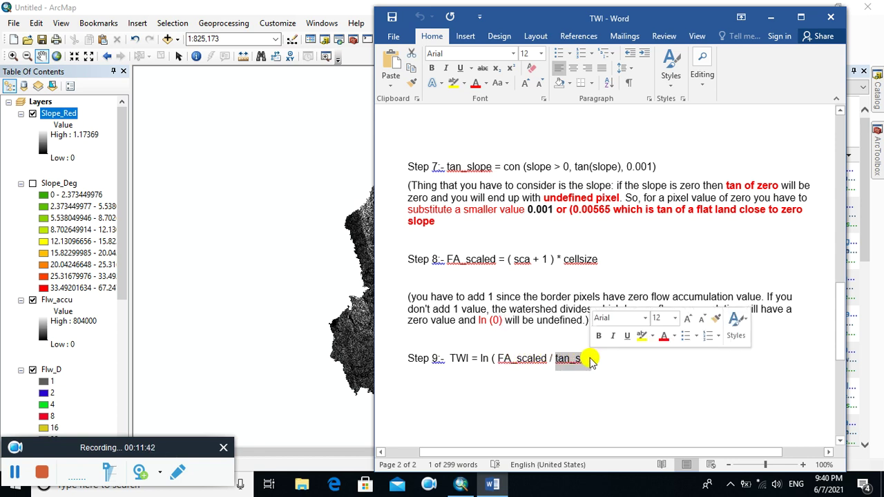
Examine step 7's tan_slope formula, highlighting its con expression, the 0.001 substitute value and the > 0 condition.
left_click_drag(433, 166, 487, 168)
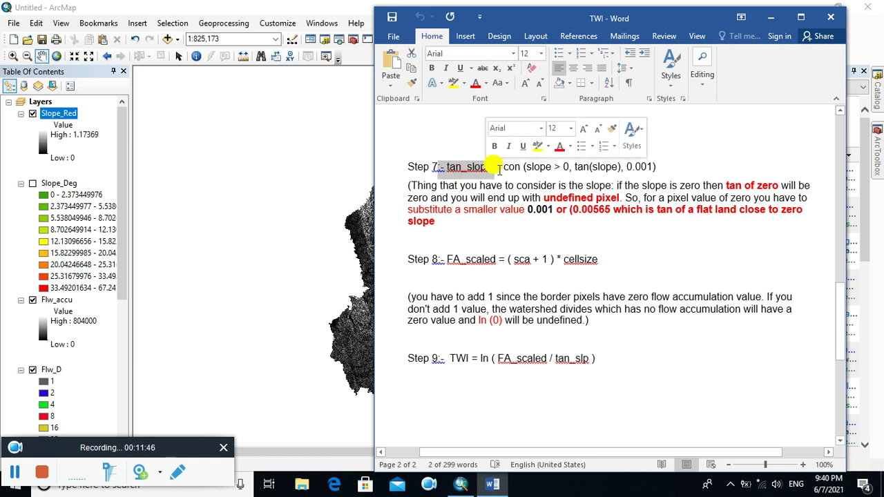
left_click(499, 166)
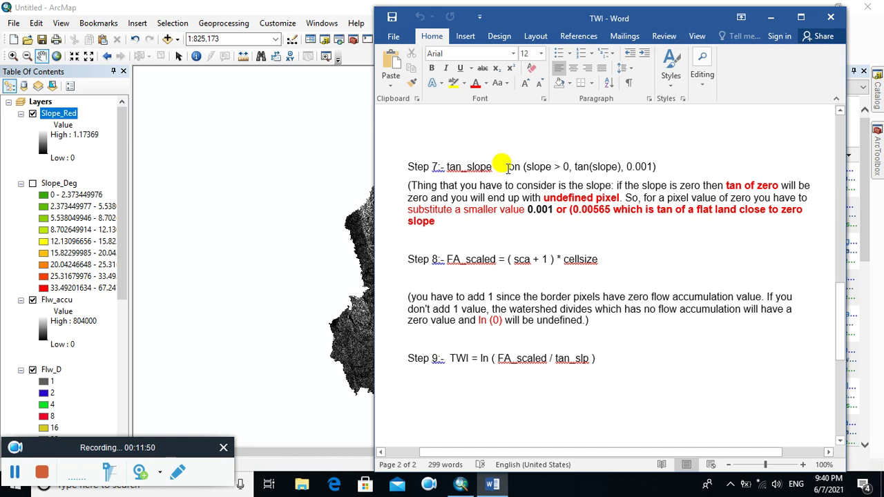
left_click_drag(504, 167, 656, 166)
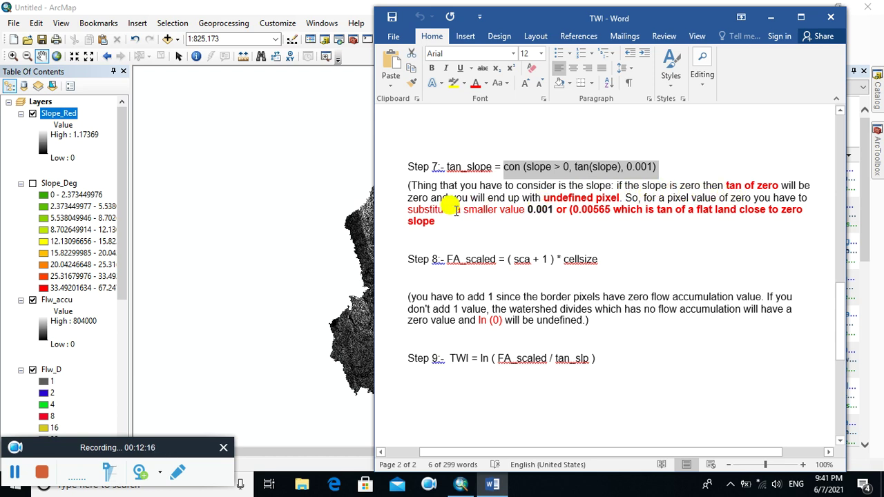
double_click(539, 209)
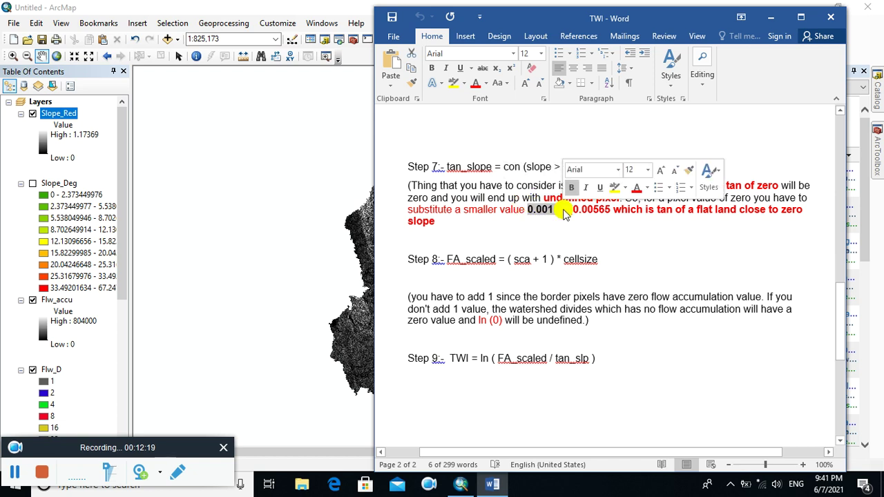
left_click(510, 167)
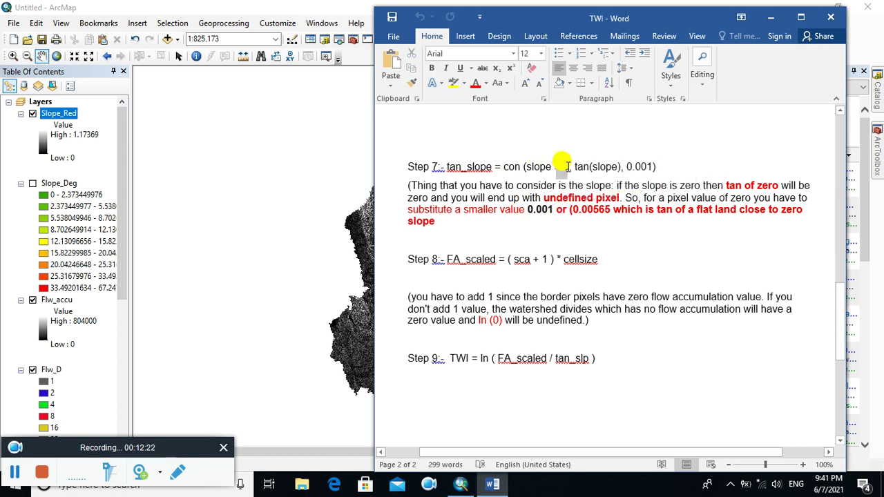
left_click_drag(554, 167, 570, 167)
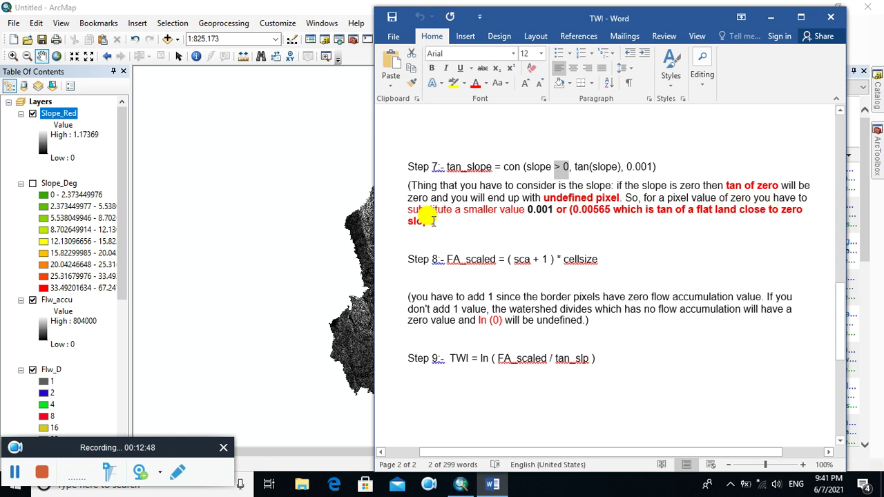
Switch back to ArcMap, open the Raster Calculator and start the expression with Con("Slope_Red">0,) following step 7 of the TWI document.
left_click(211, 7)
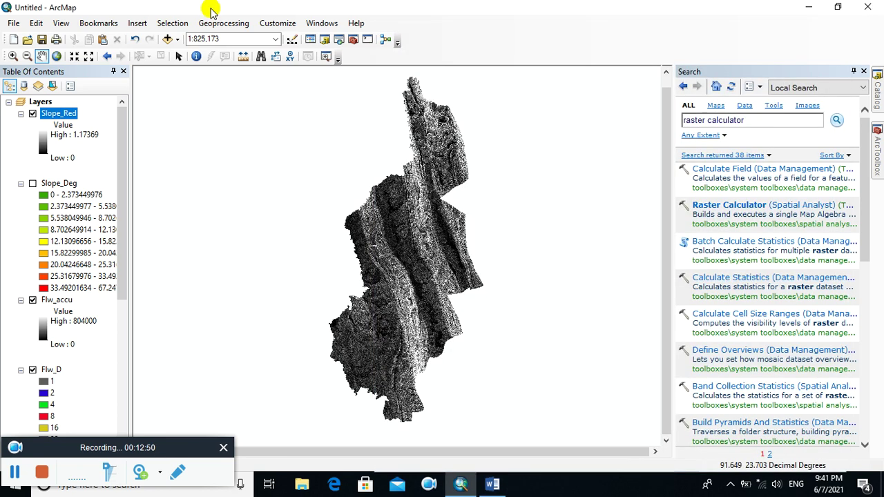
left_click(712, 209)
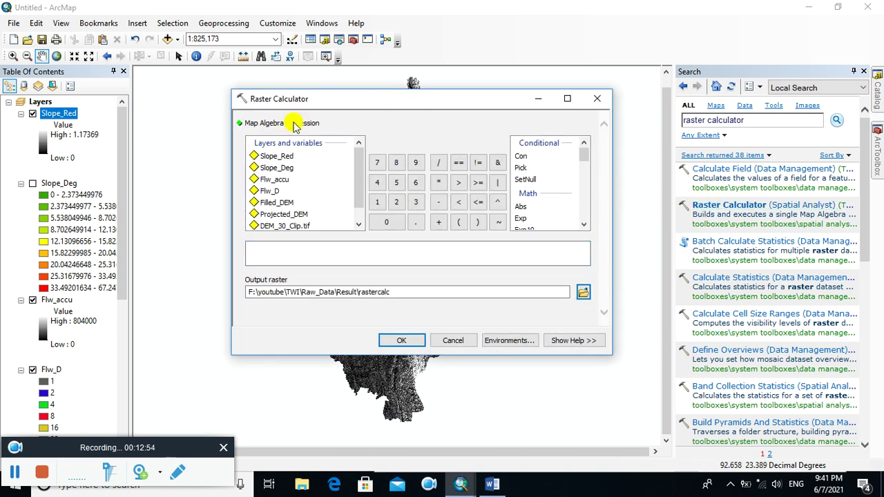
left_click(491, 485)
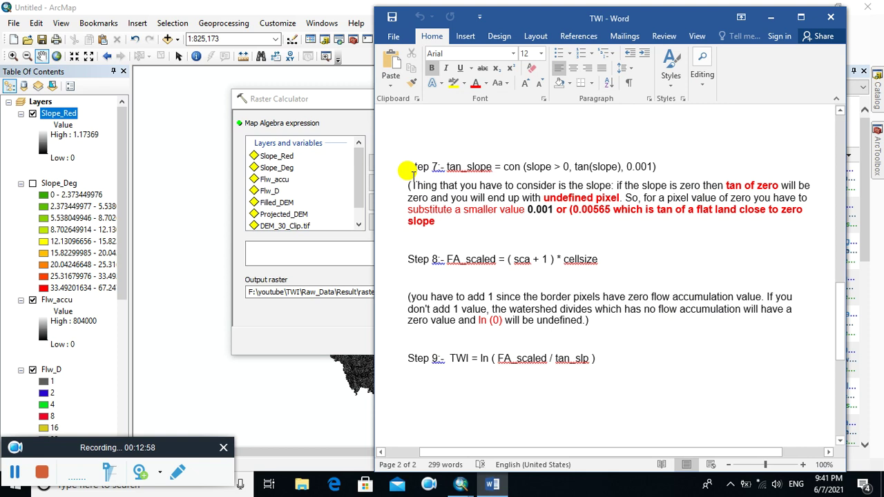
left_click(290, 245)
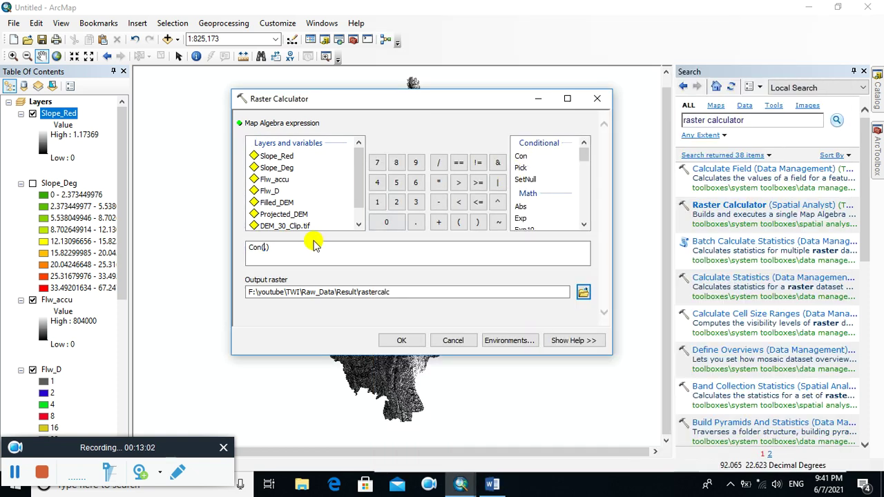
type(",")
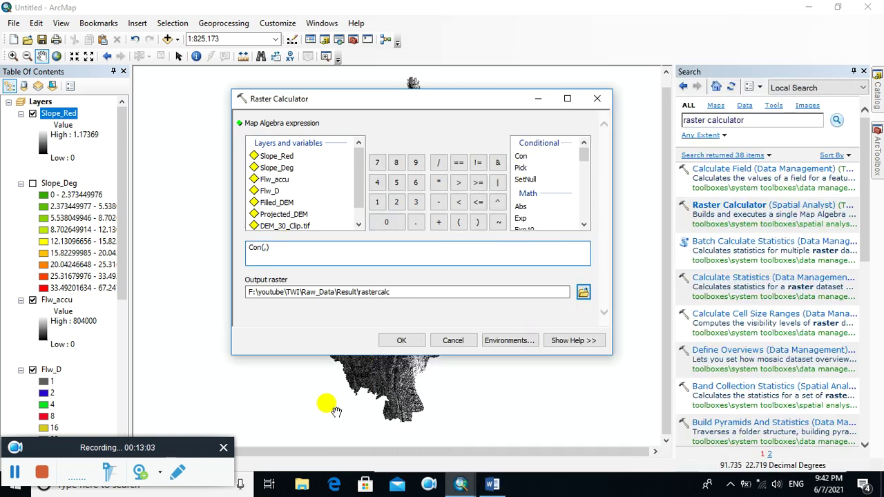
left_click(492, 484)
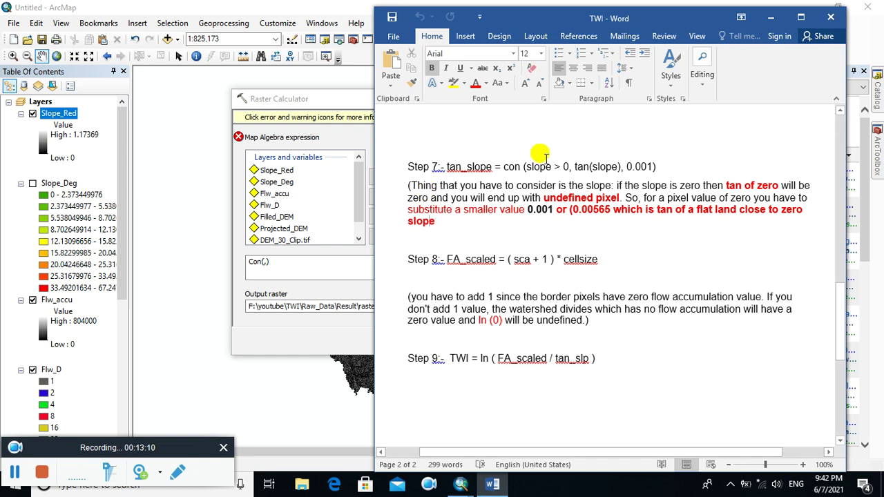
double_click(275, 171)
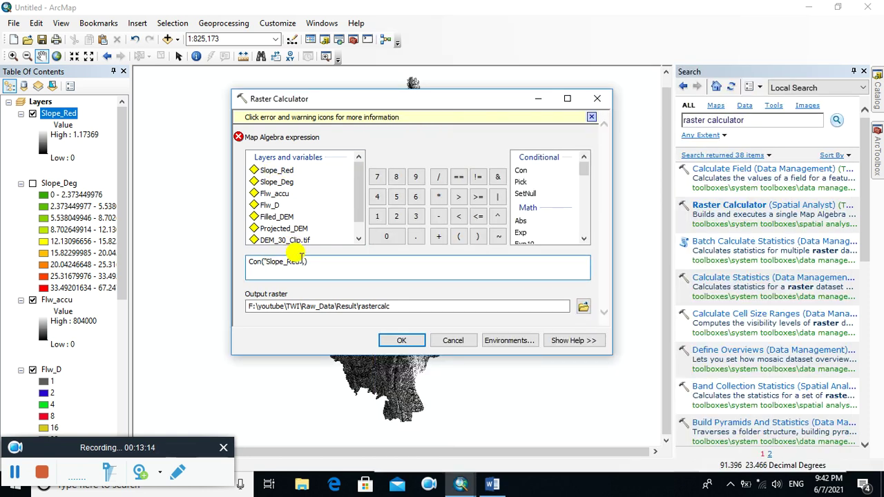
type(",")
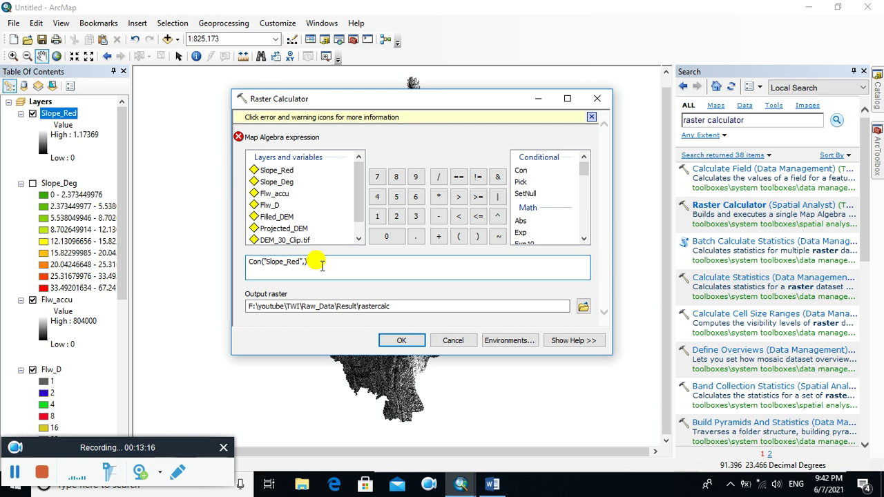
type(">0")
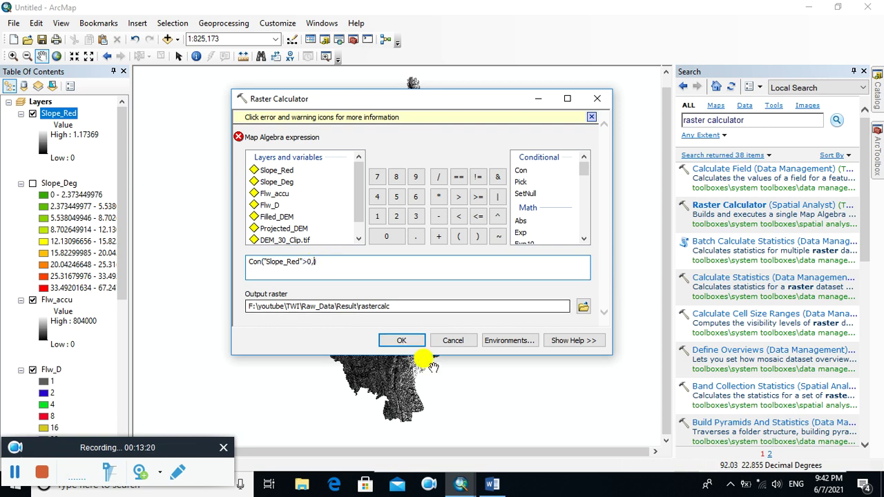
Check the tan(slope) term in the TWI document and add Tan("Slope_Red") as the expression's true value.
left_click(491, 487)
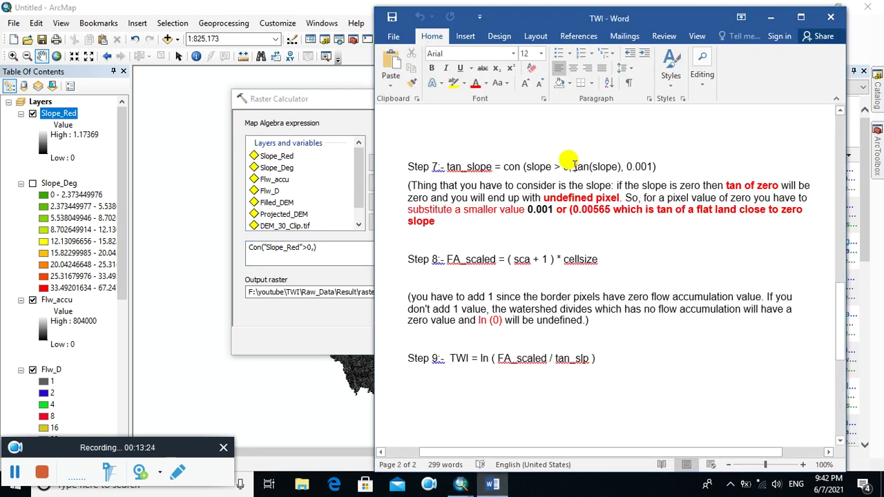
left_click_drag(572, 166, 618, 167)
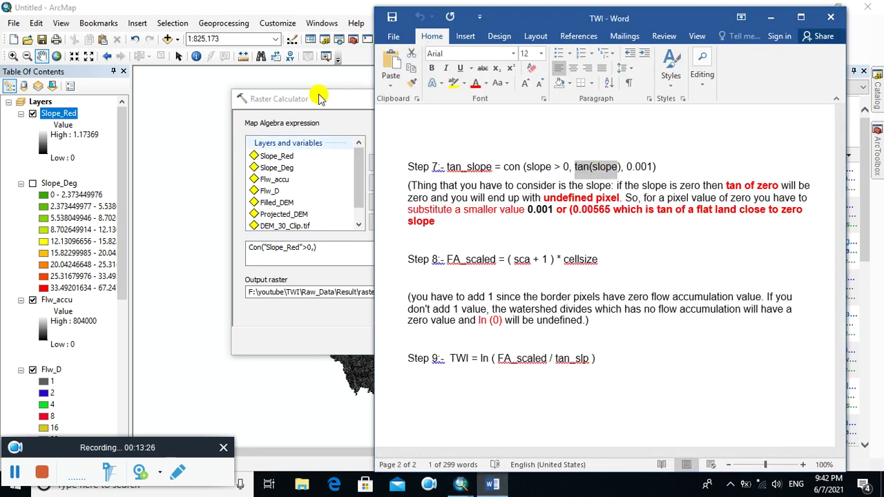
left_click(324, 100)
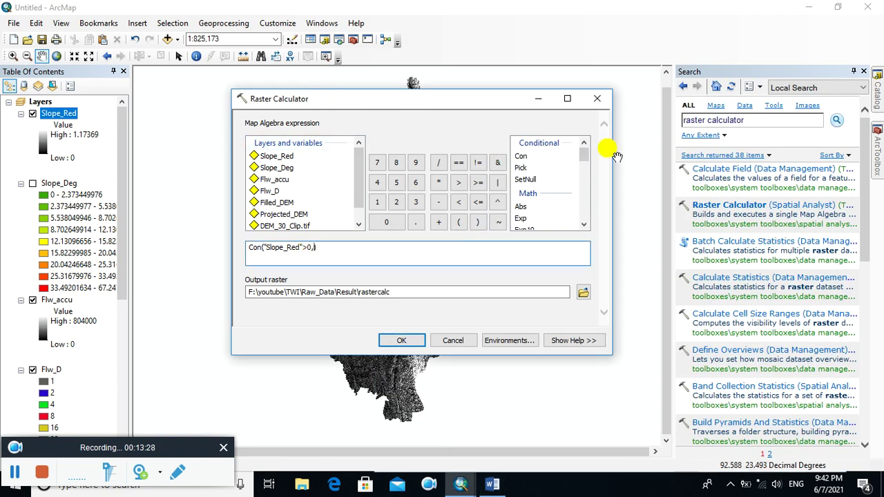
left_click_drag(587, 160, 586, 205)
double_click(524, 181)
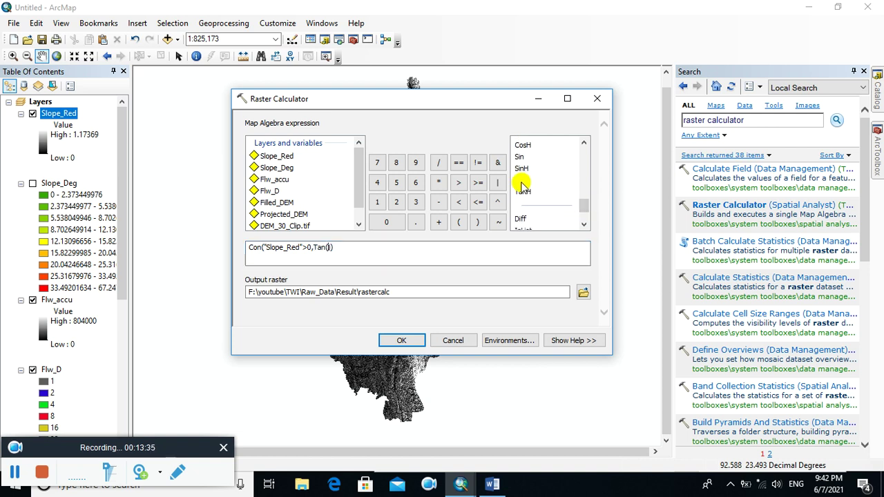
double_click(282, 157)
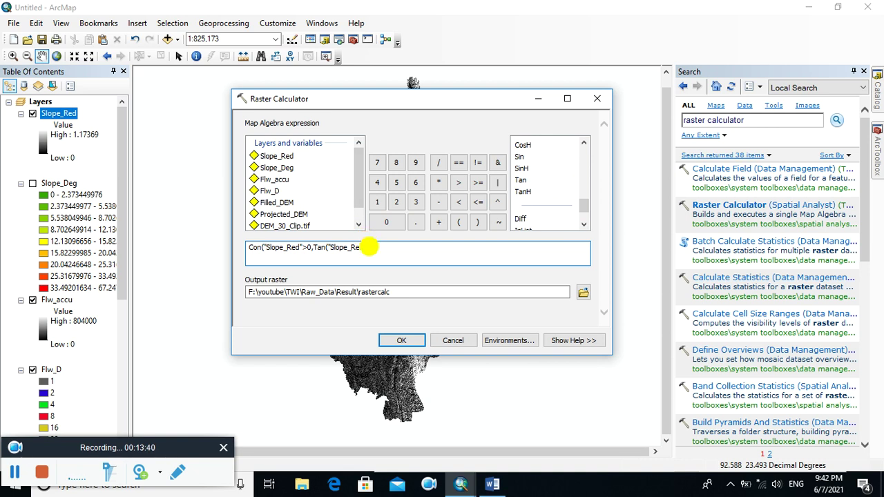
Copy the substitute value 0.00565 from the TWI document's step 7 note into the Con expression as its false value.
left_click(492, 484)
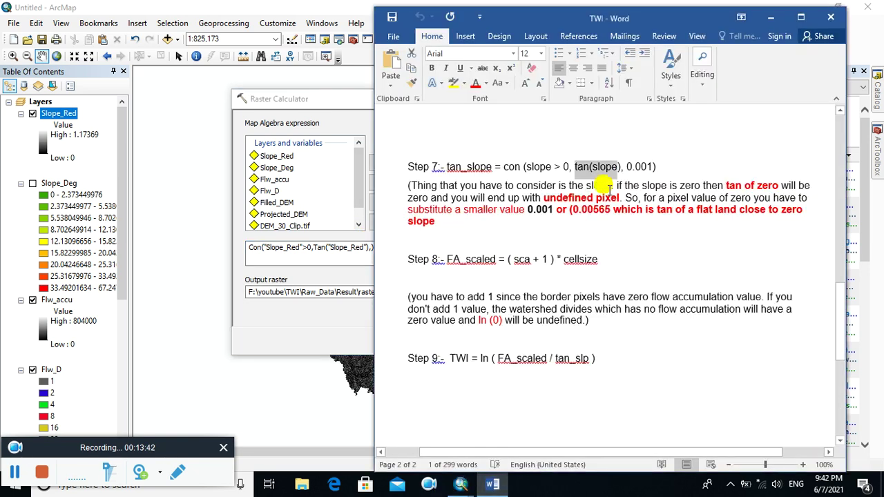
double_click(536, 209)
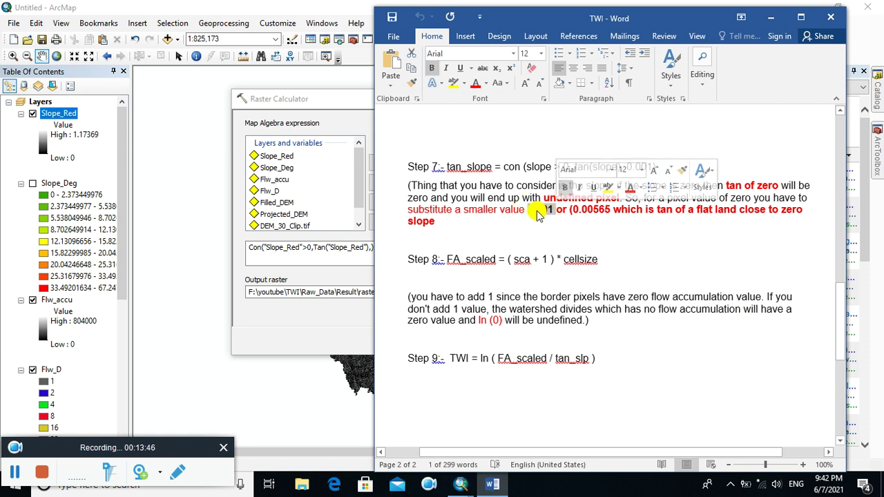
left_click(537, 213)
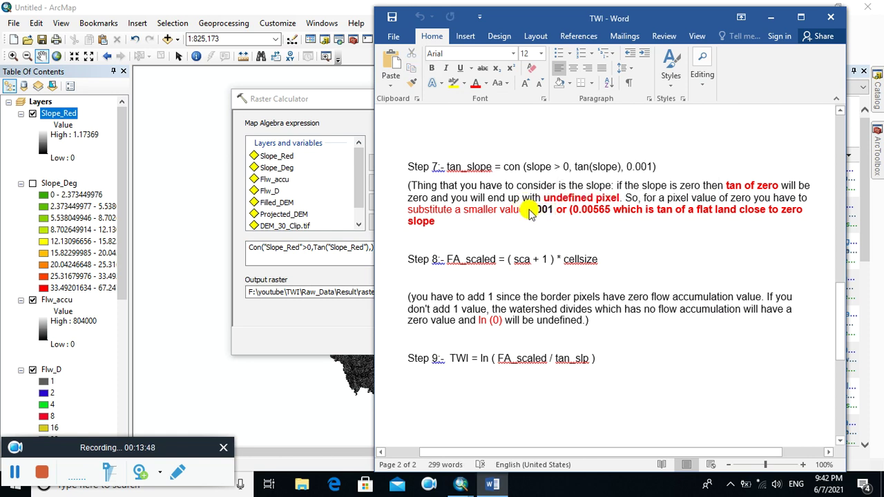
double_click(539, 209)
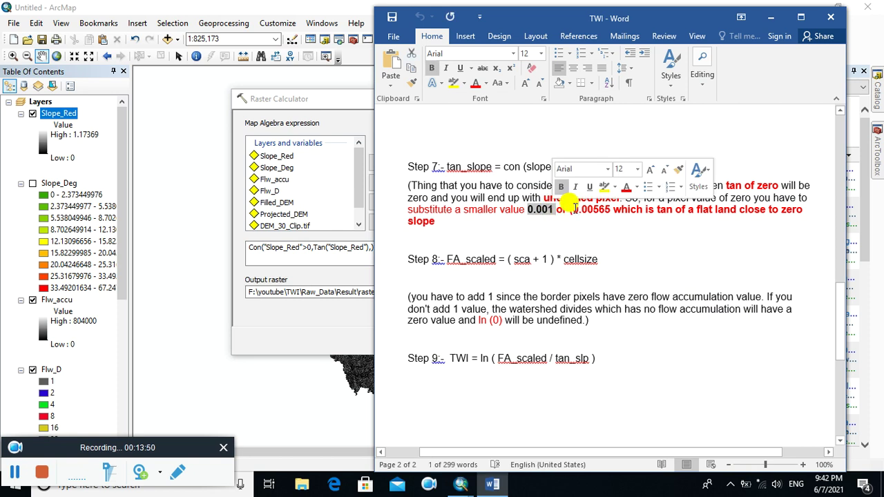
double_click(588, 210)
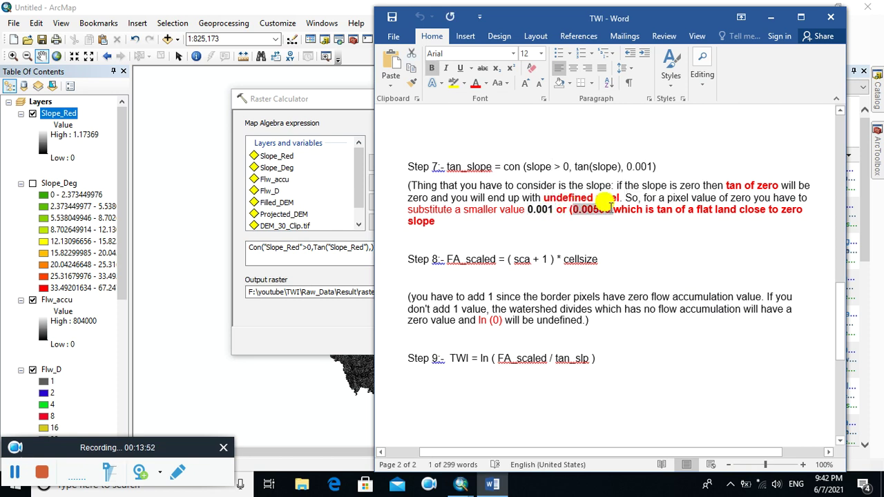
right_click(592, 215)
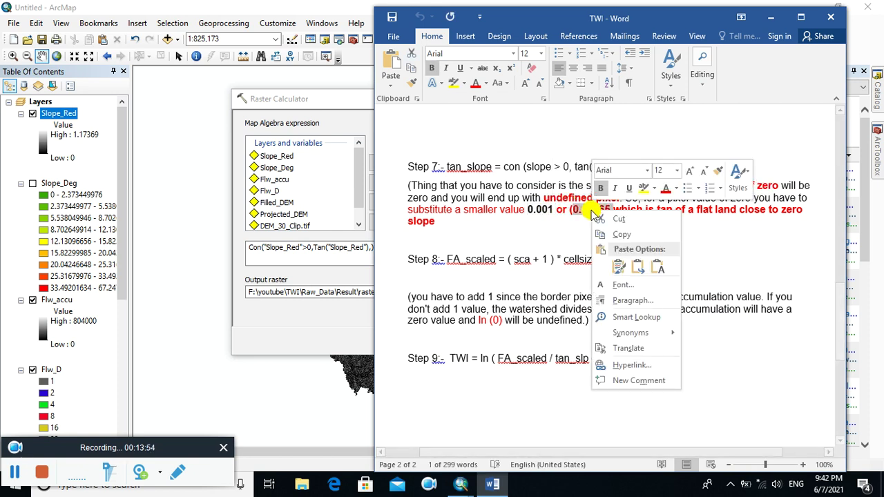
left_click(622, 234)
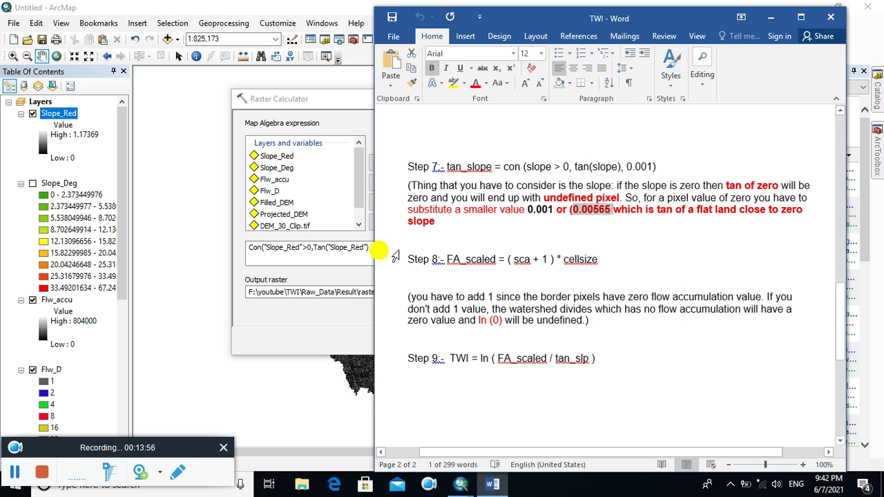
left_click(330, 257)
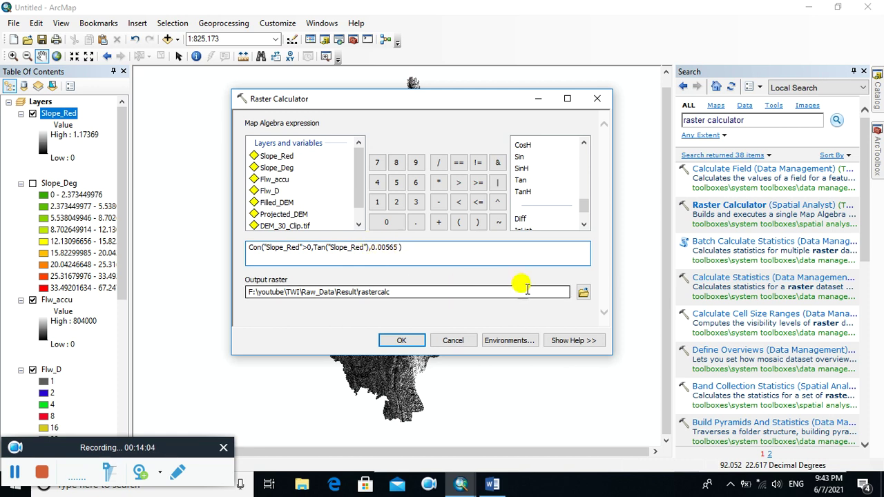
Run the calculation with the output raster saved as tan_slope in the Raw_Data folder, and hide the Slope_Red layer.
left_click(584, 293)
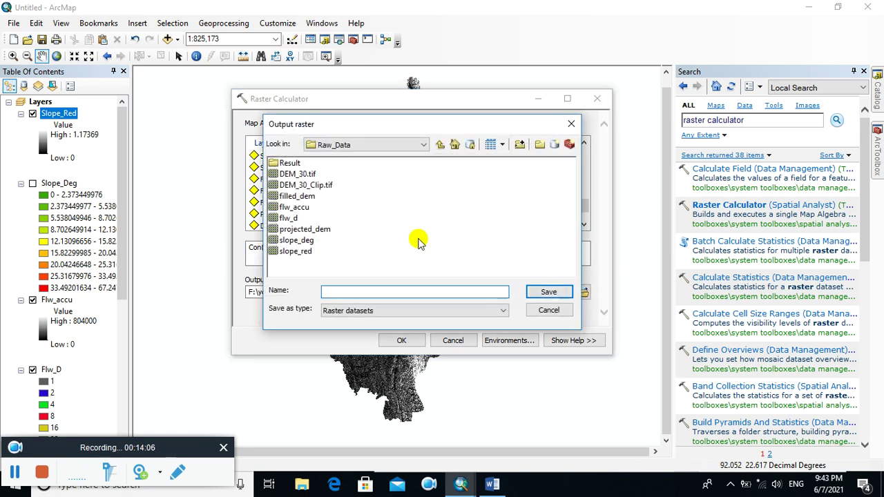
left_click(493, 485)
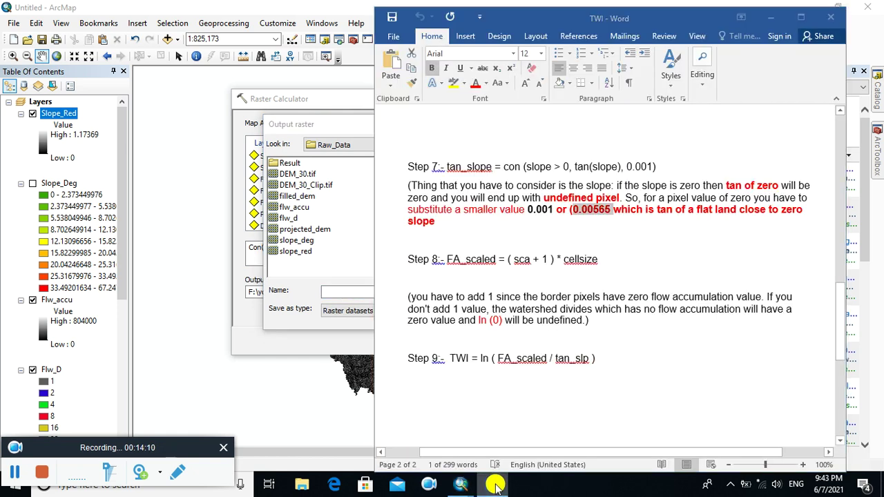
left_click(493, 485)
type("tan_slope")
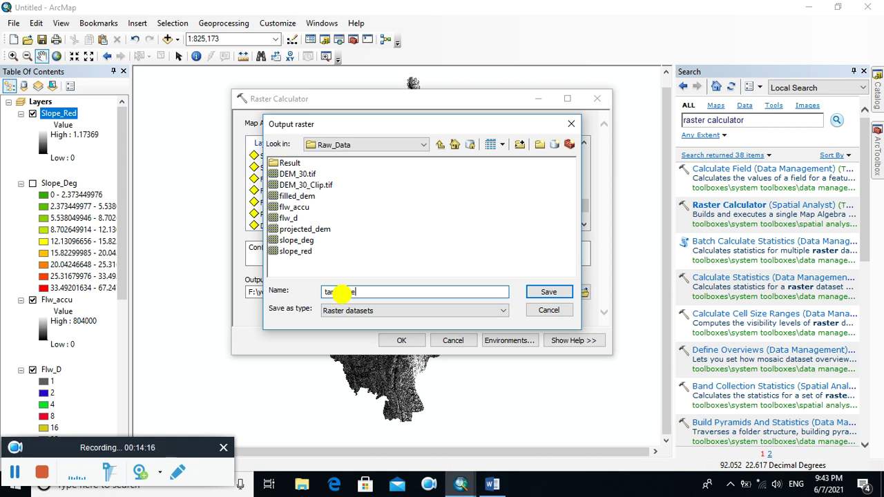
left_click(539, 292)
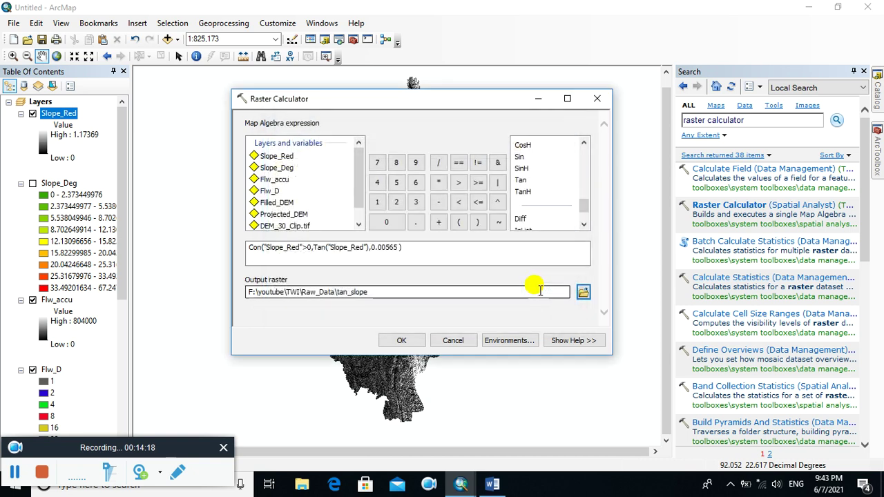
left_click(402, 341)
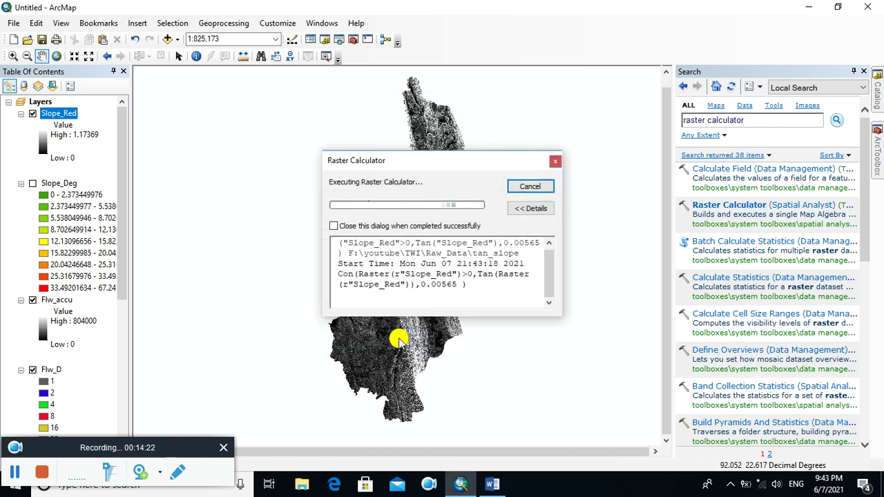
left_click(519, 185)
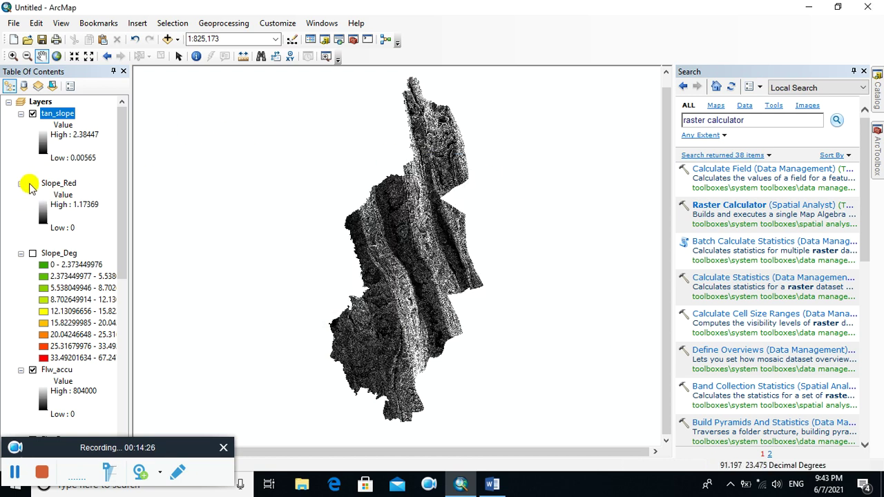
left_click(32, 184)
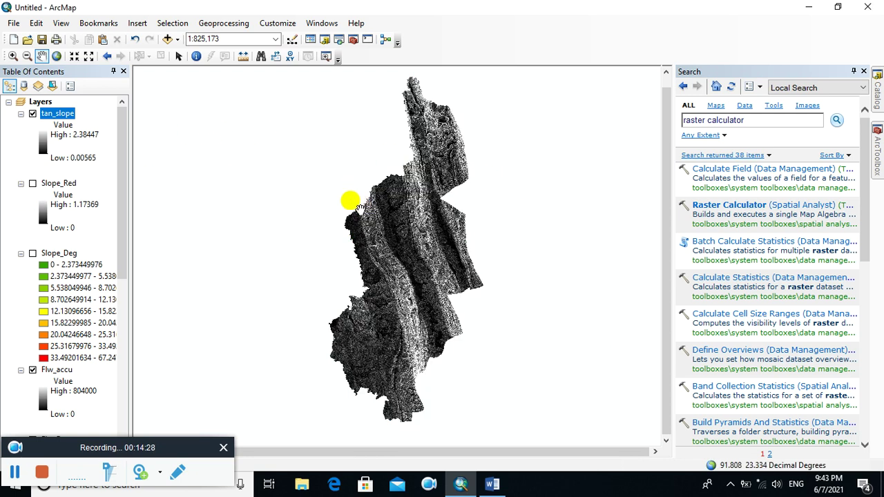
Examine step 8's FA_scaled formula in the TWI Word document, including the note on adding 1, and return to the ArcMap map.
left_click(495, 482)
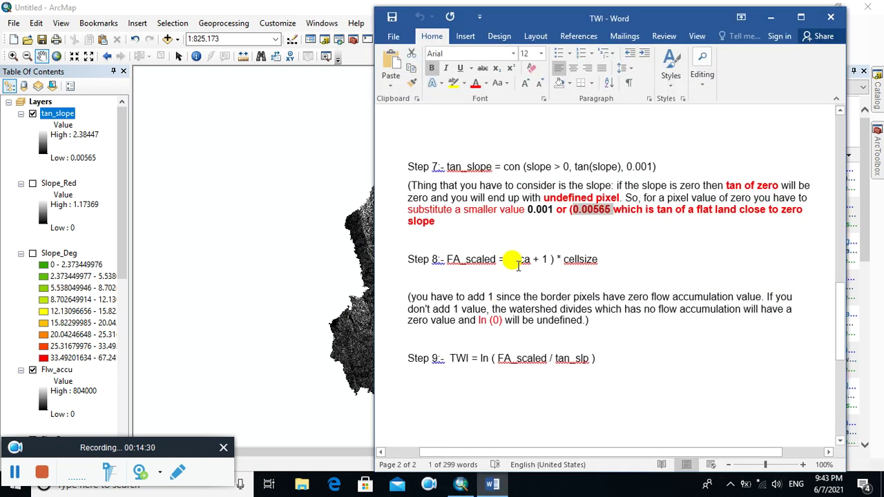
scroll(515, 261, "down", 1)
left_click_drag(447, 217, 529, 217)
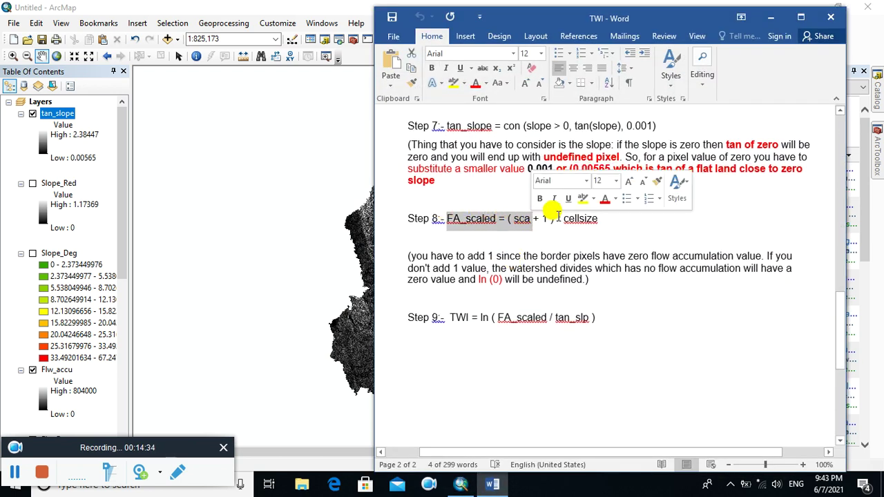
left_click(626, 218)
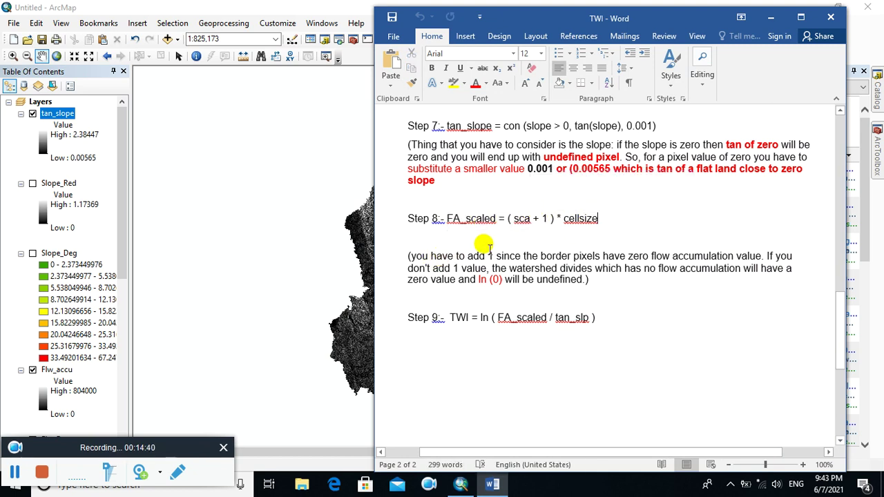
left_click_drag(469, 256, 518, 256)
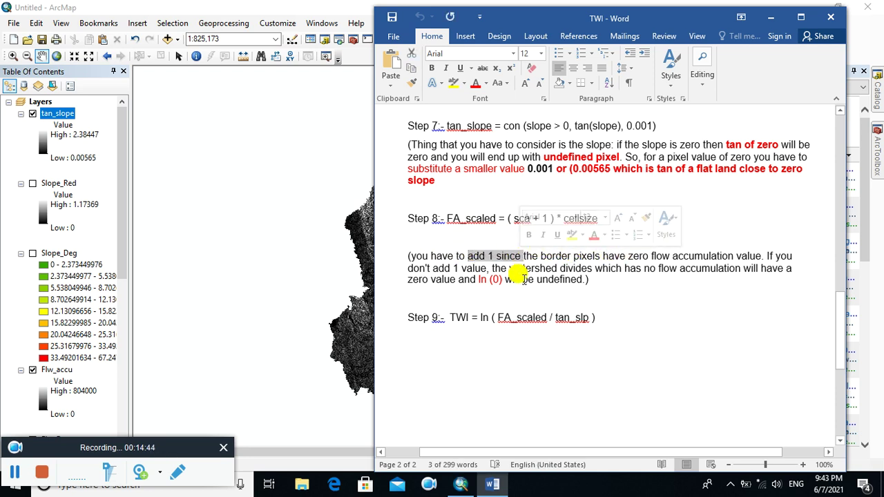
left_click(355, 292)
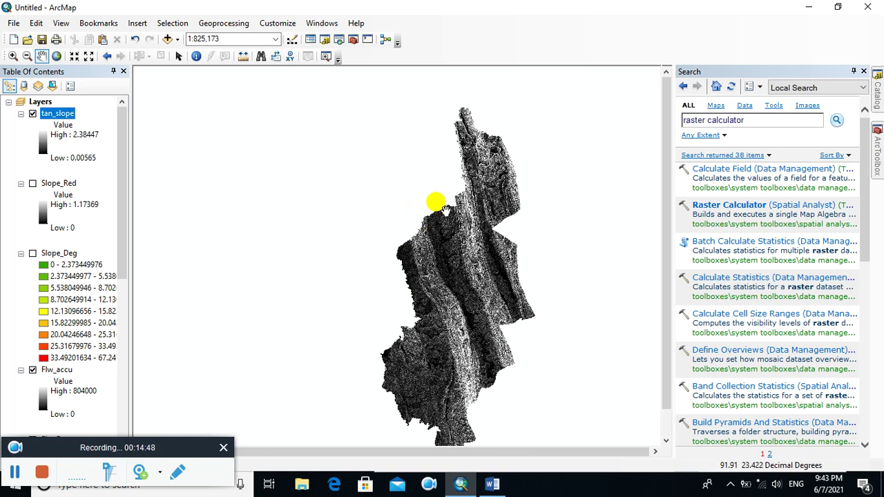
left_click_drag(437, 214, 373, 197)
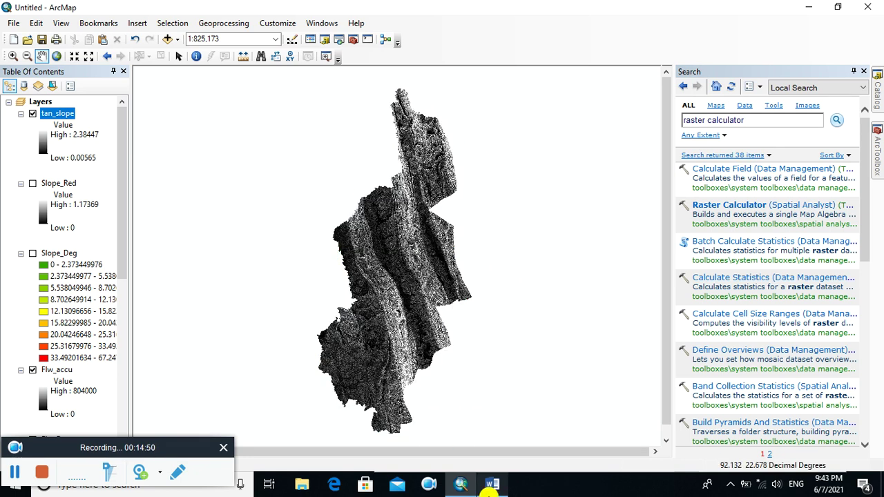
Review step 8's FA_scaled formula and its add-1 note in the TWI Word document, then return to ArcMap.
left_click(492, 487)
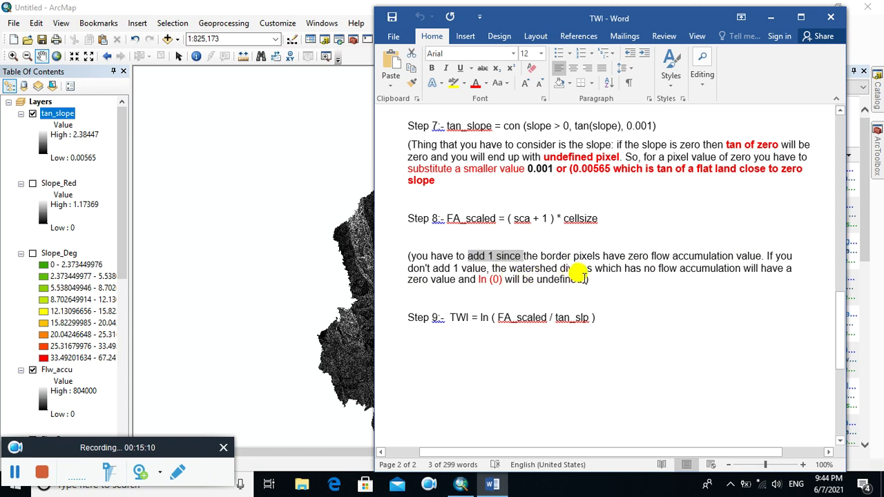
left_click_drag(583, 279, 467, 256)
left_click(472, 218)
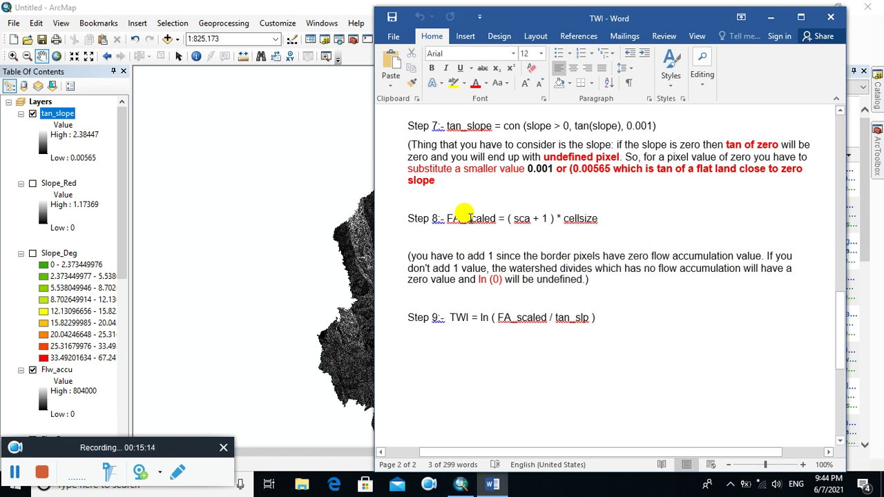
mouse_move(513, 214)
left_mouse_down()
mouse_move(540, 219)
mouse_move(520, 225)
left_mouse_up()
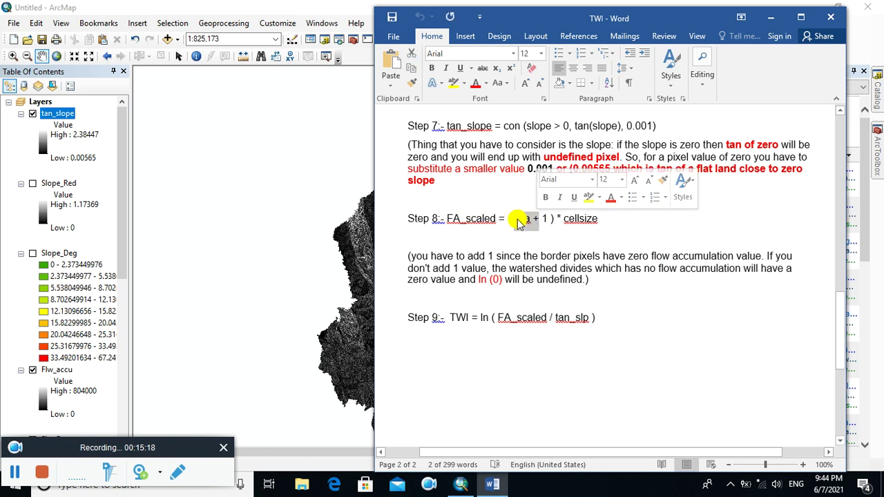
type("sca")
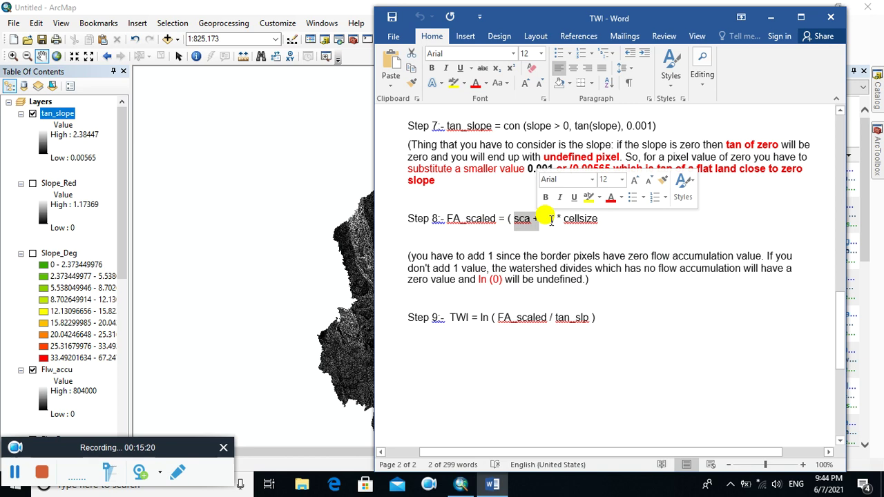
left_click_drag(551, 218, 513, 218)
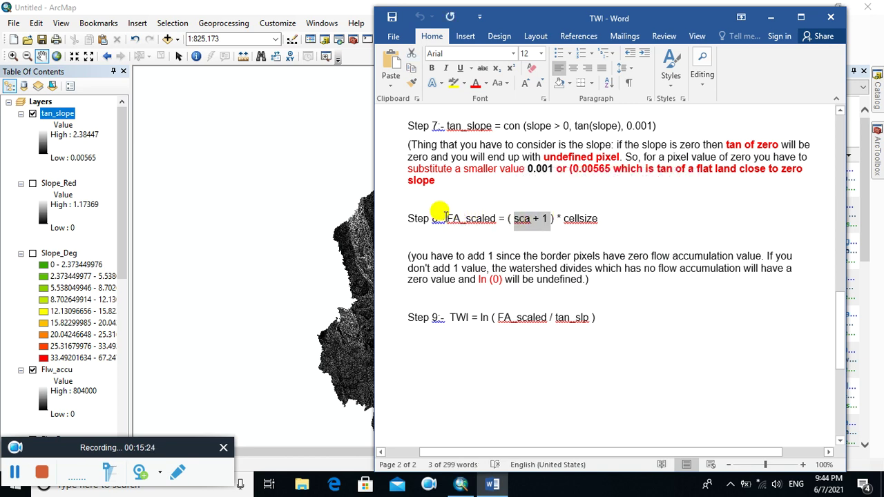
left_click_drag(438, 219, 497, 218)
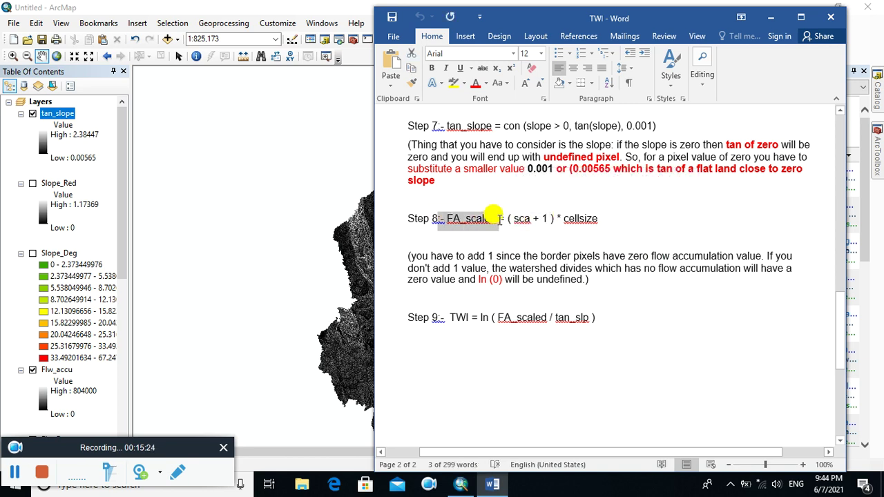
left_click(261, 8)
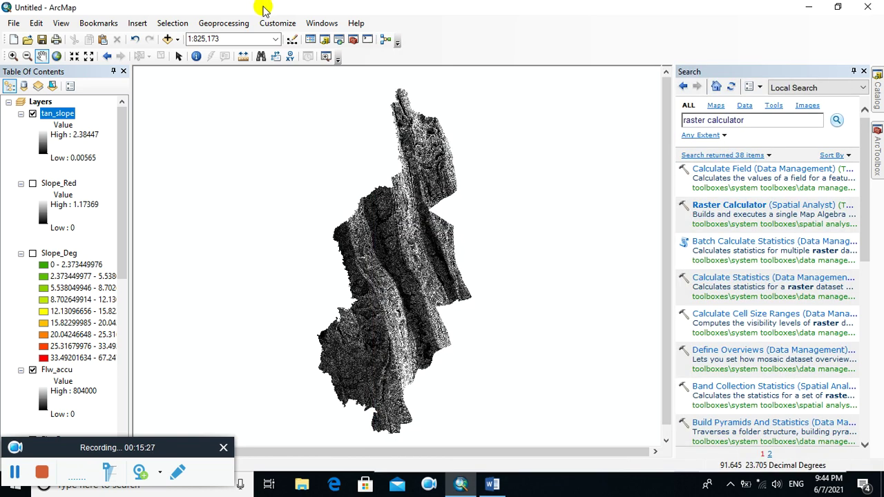
Start a Raster Calculator expression with "Flw_accu" + 1, check the cellsize term in the TWI document, and append the multiplication operator.
left_click(711, 211)
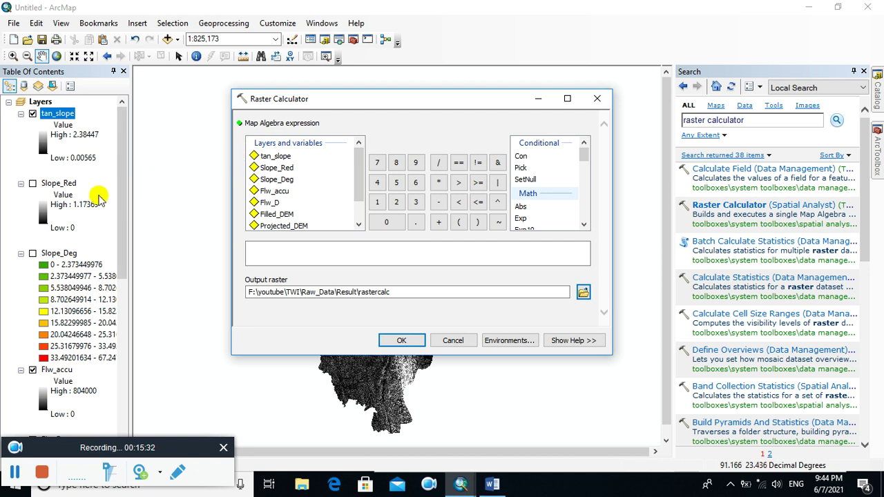
double_click(280, 190)
left_click(439, 222)
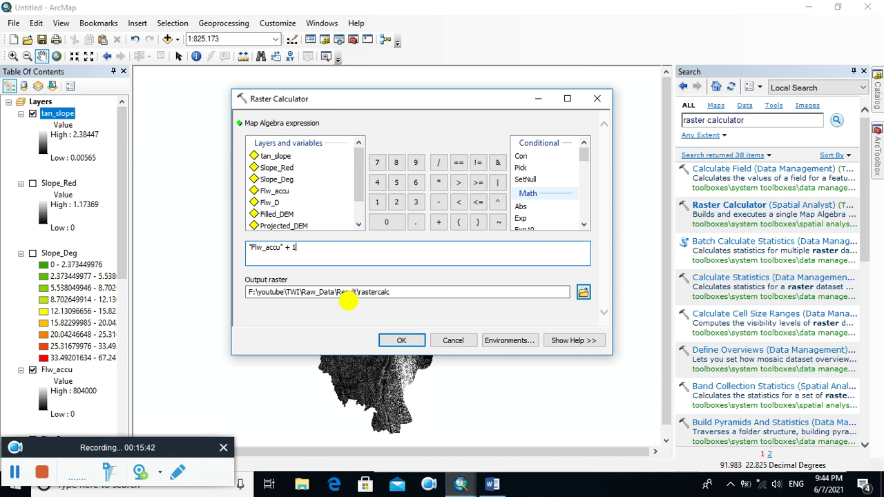
left_click(492, 486)
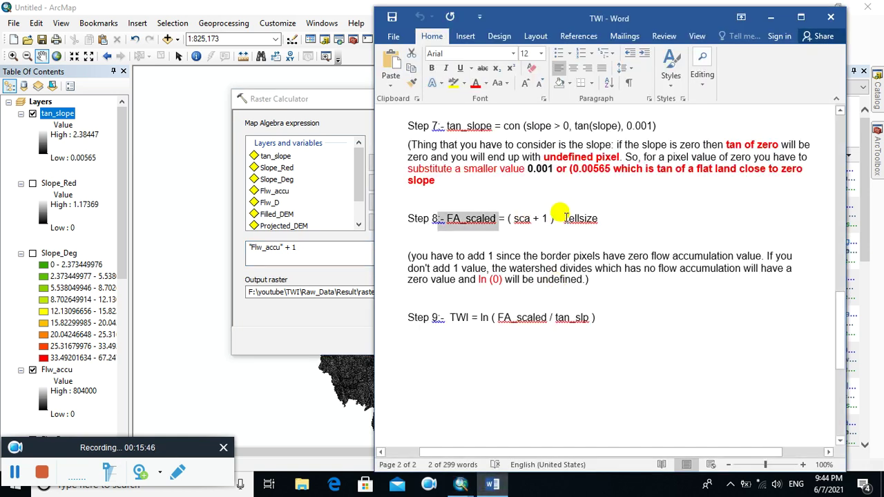
double_click(581, 219)
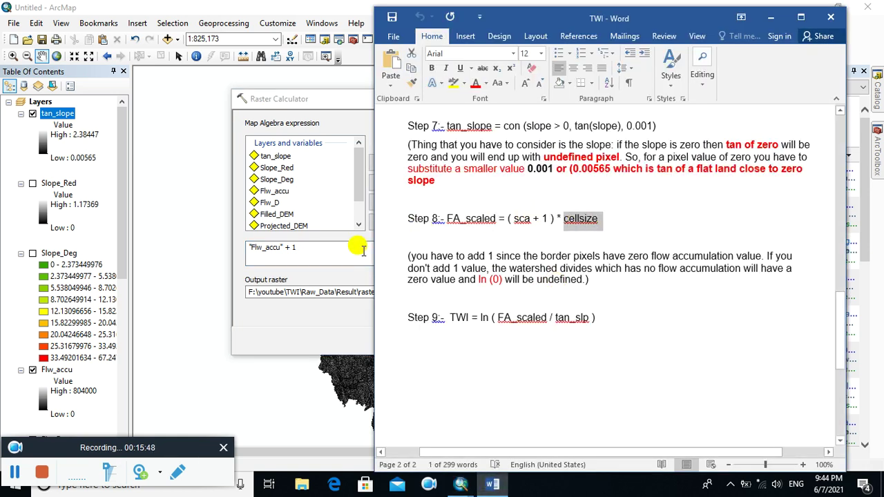
left_click(310, 250)
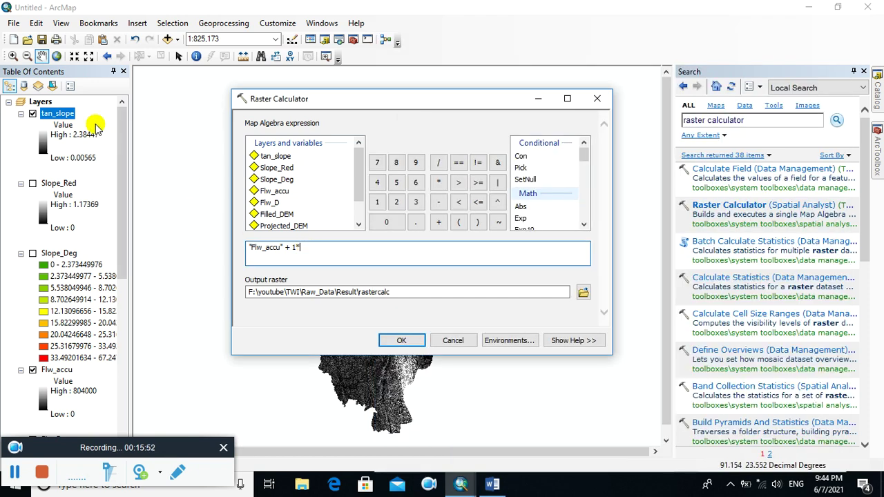
Copy the X cell size 31.05349361 from the Flw_accu layer's source properties into the expression as the multiplier.
left_click_drag(122, 114, 124, 231)
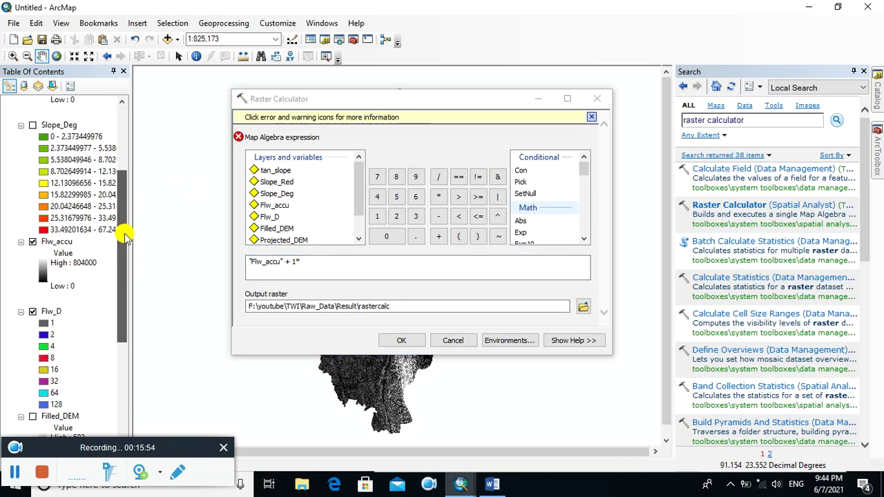
right_click(56, 242)
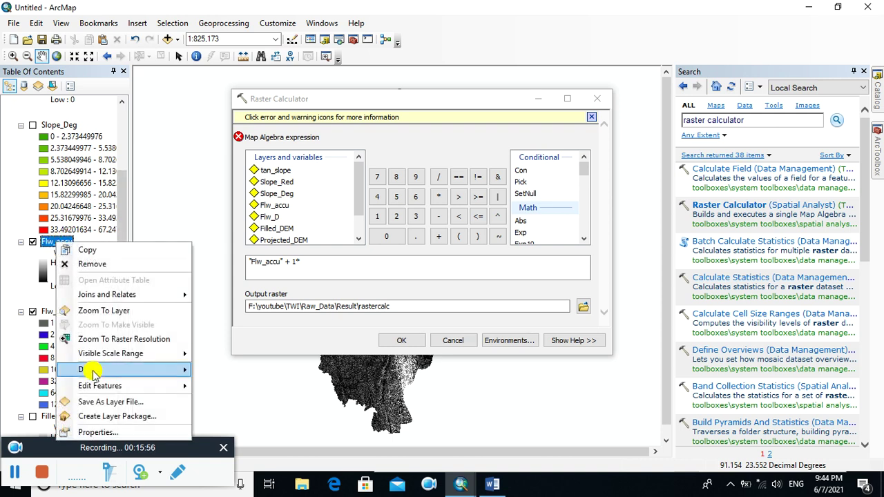
left_click(98, 432)
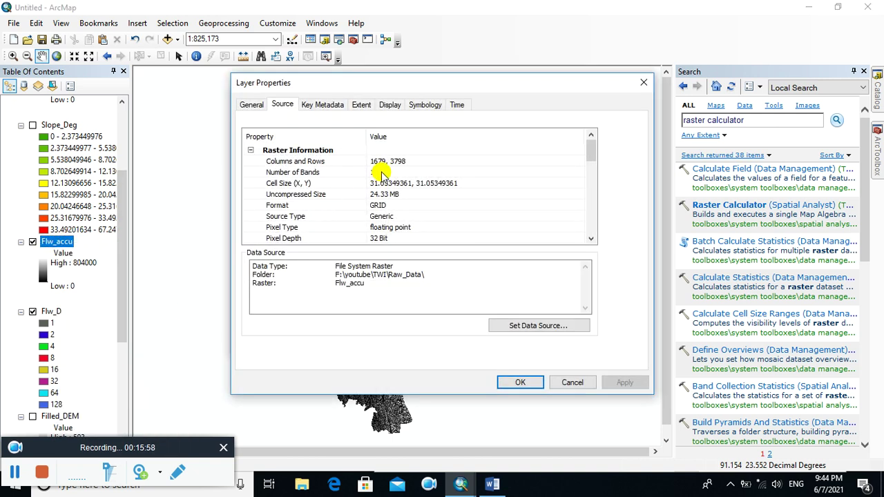
left_click(374, 182)
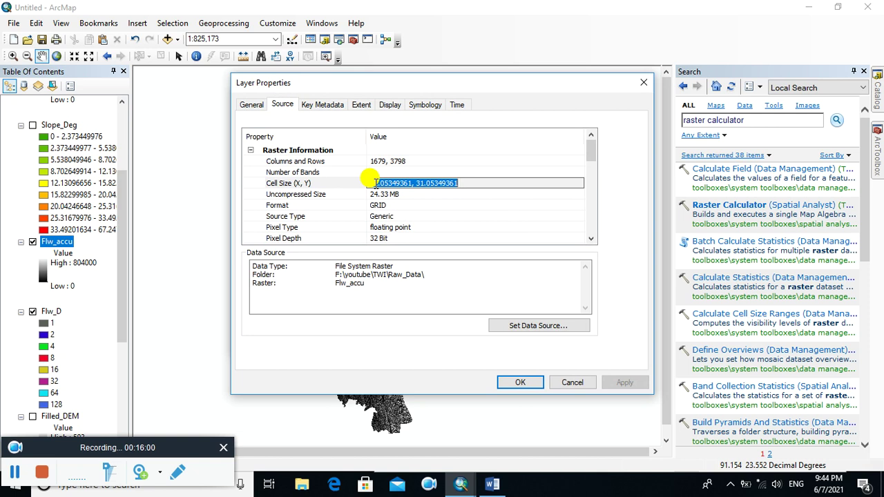
left_click(375, 183)
left_click_drag(372, 183, 410, 181)
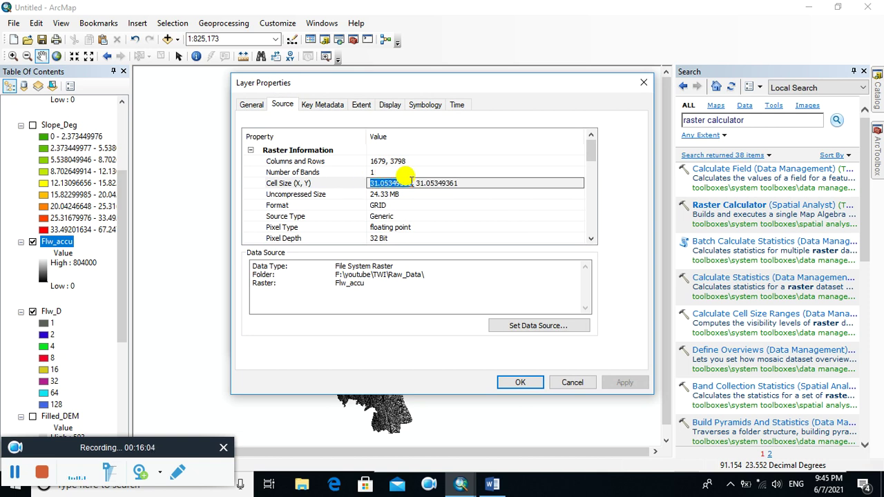
left_click(306, 23)
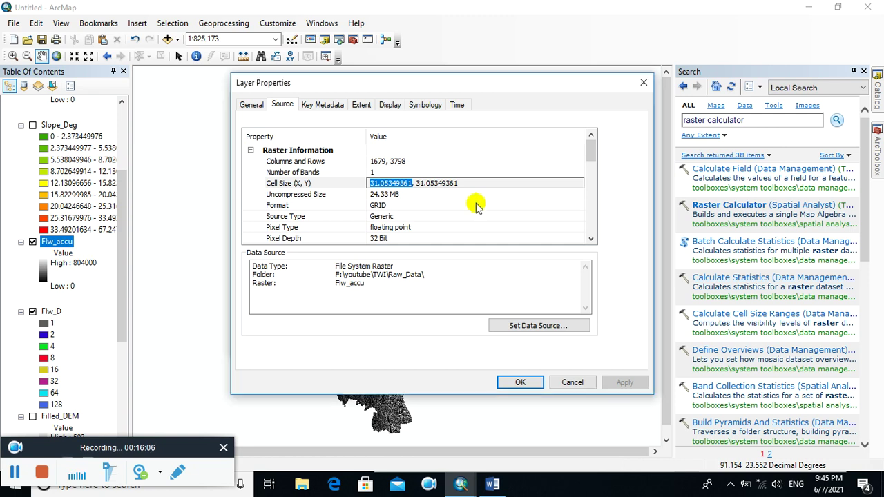
left_click(572, 383)
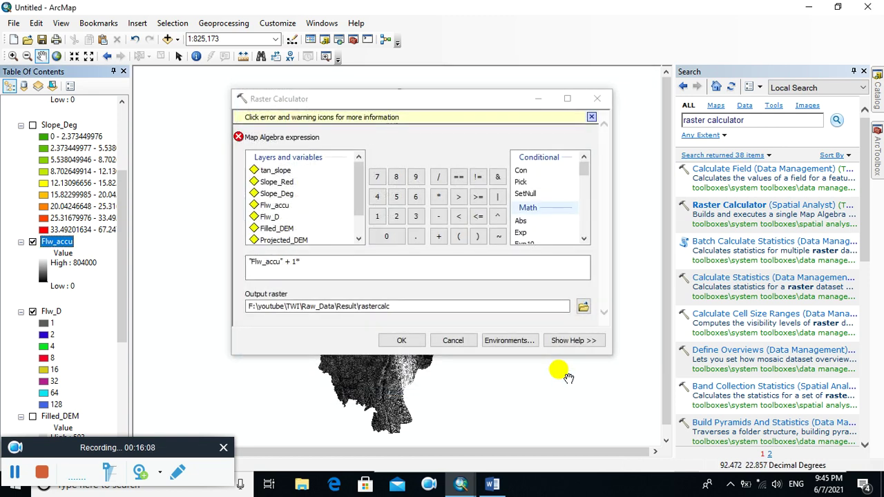
left_click(318, 263)
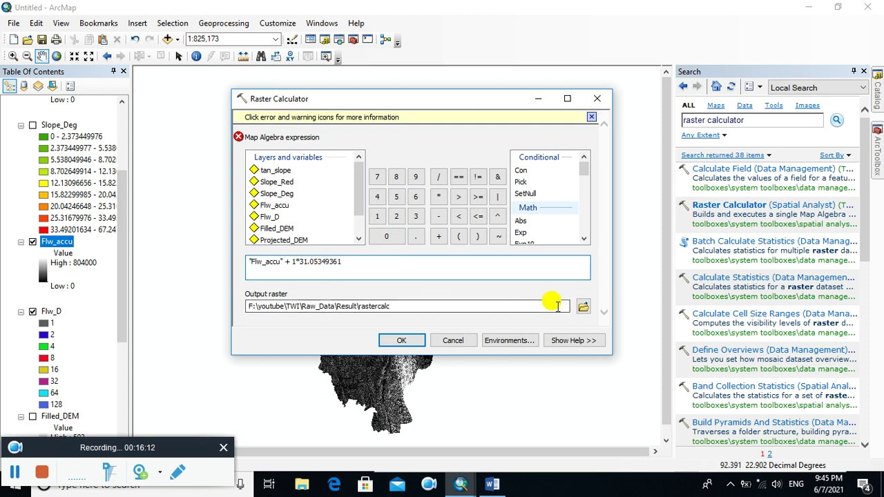
Enclose "Flw_accu" + 1 in parentheses so the sum is multiplied by the cell size.
left_click(248, 262)
type("(")
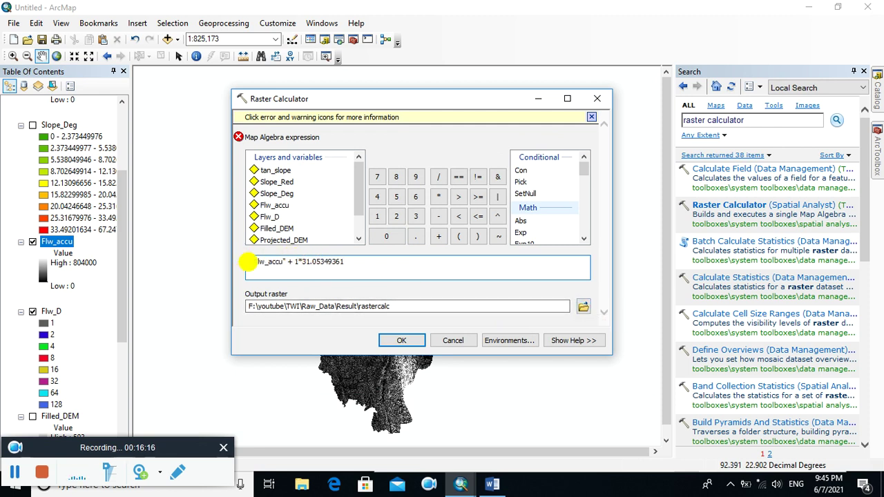
left_click(299, 262)
type(")")
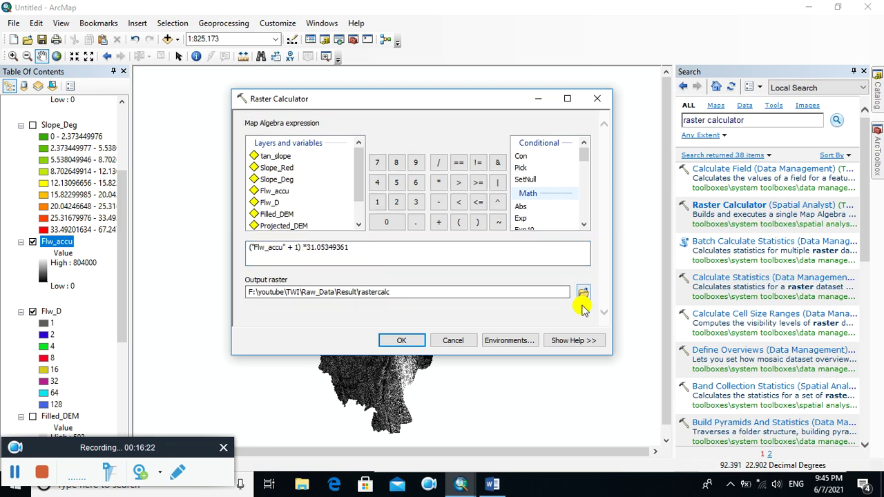
Run the calculation with the output raster saved as flw_accu_s in the Raw_Data folder.
left_click(584, 293)
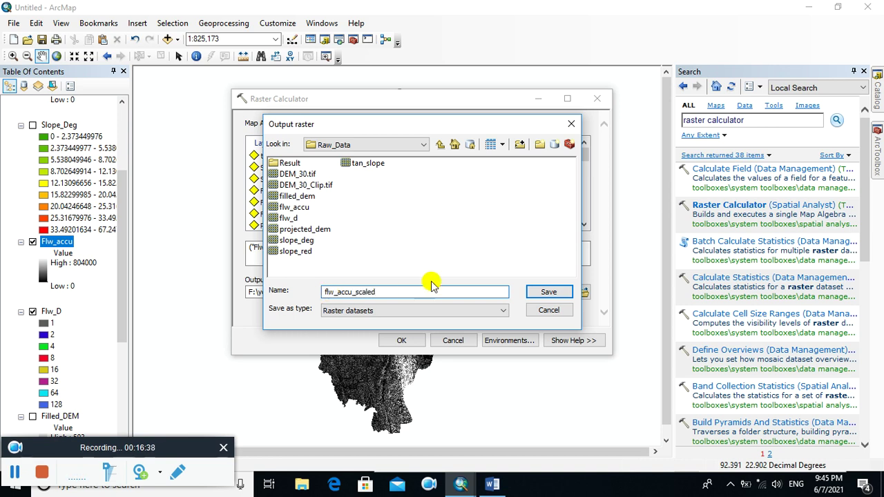
left_click(538, 292)
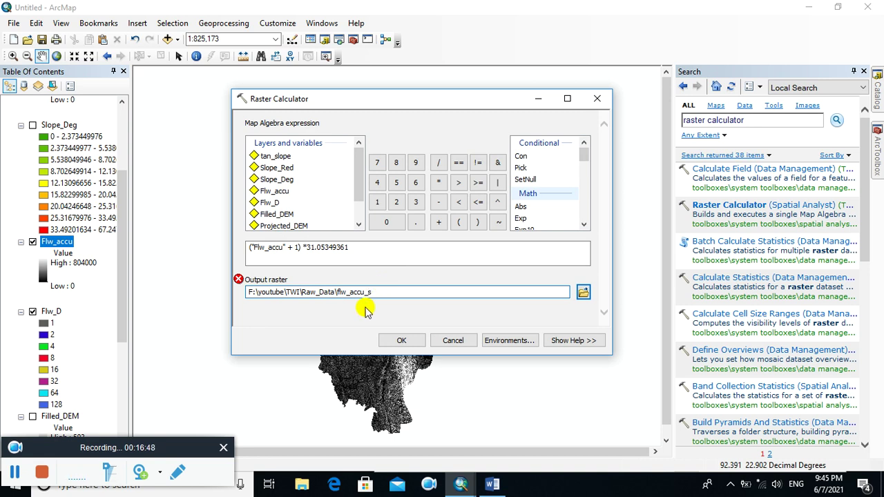
left_click(403, 341)
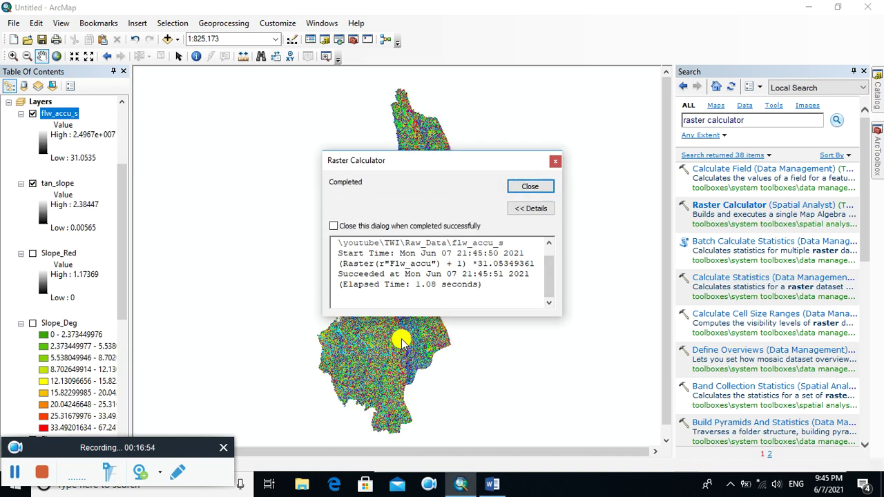
left_click(529, 186)
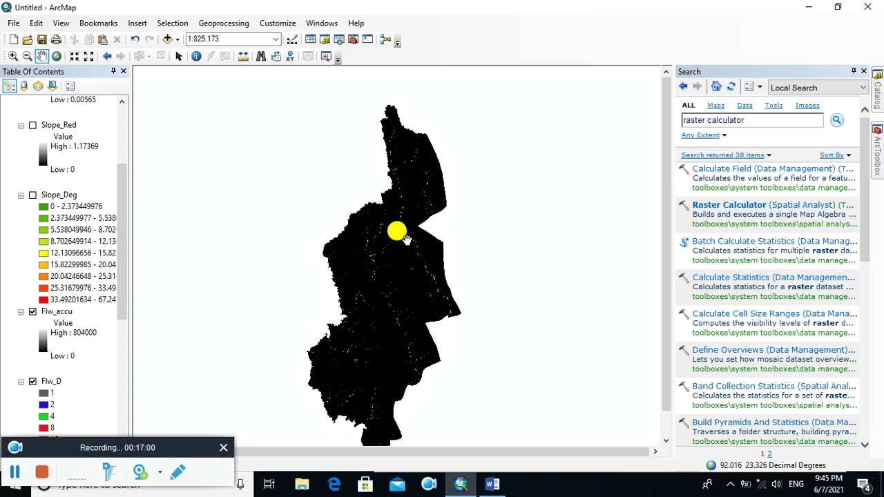
Examine the scaled flow accumulation raster's drainage lines up close, and read step 9's TWI formula in the Word document.
scroll(408, 262, "down", 1)
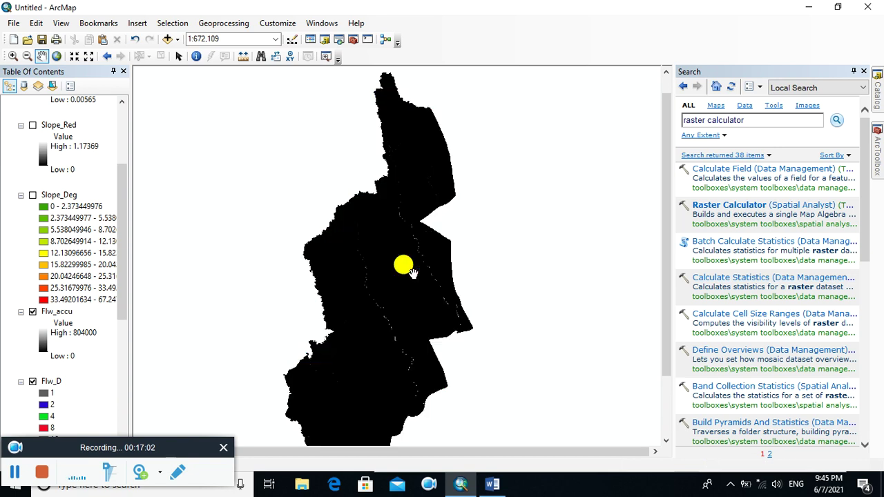
scroll(414, 274, "up", 3)
scroll(415, 275, "down", 4)
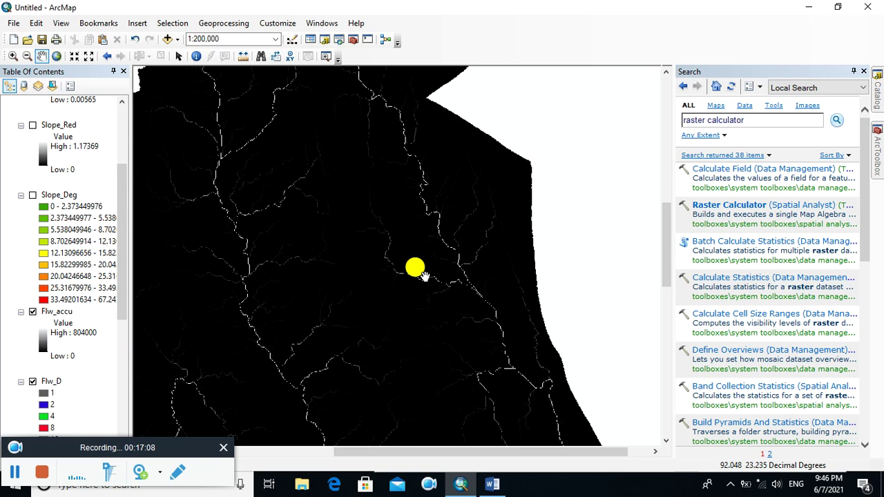
scroll(423, 275, "down", 1)
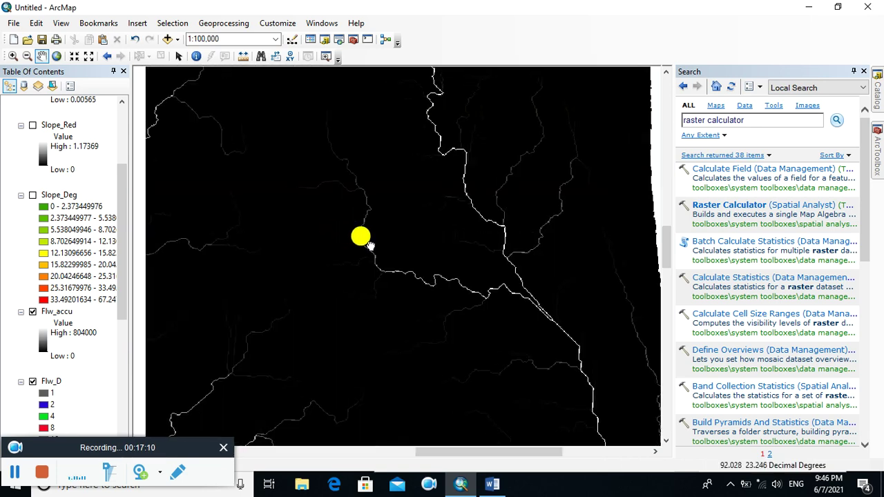
scroll(373, 274, "up", 2)
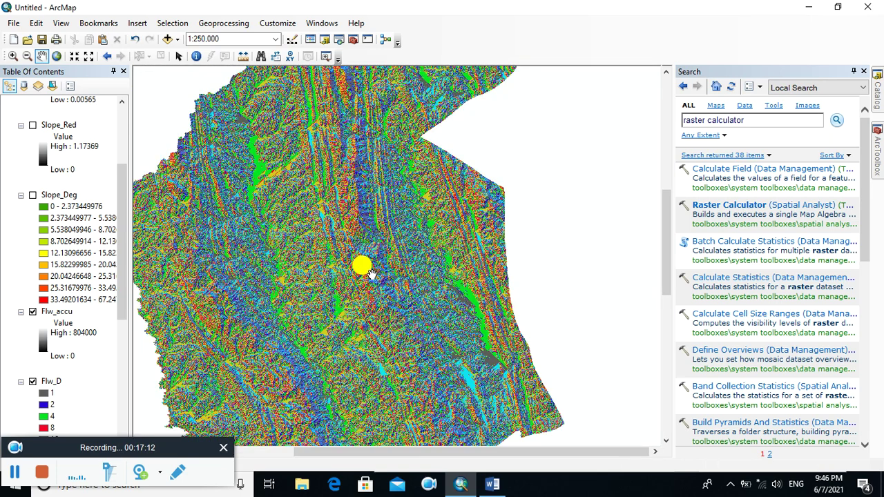
left_click(492, 485)
scroll(502, 347, "down", 1)
left_click_drag(406, 297, 603, 305)
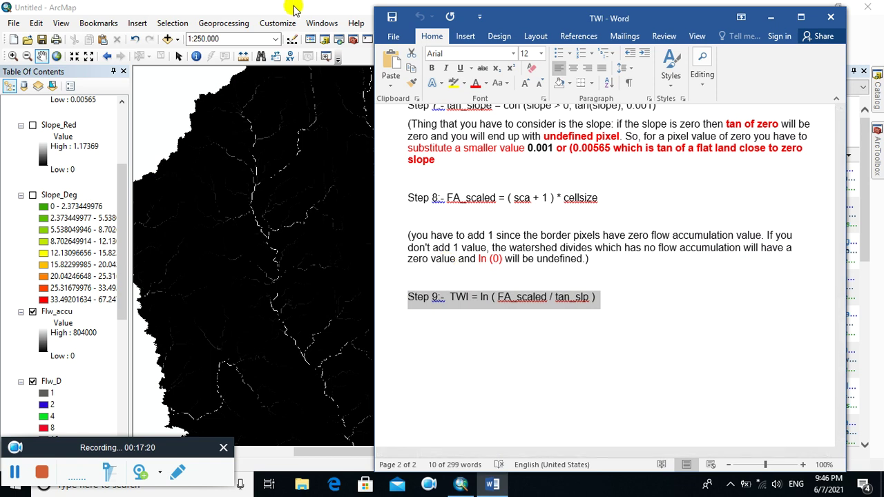
left_click(461, 485)
Start a new Raster Calculator run and build the expression Ln("flw_accu_s" / "tan_slope"), checking it against step 9 of the Word document.
left_click(694, 205)
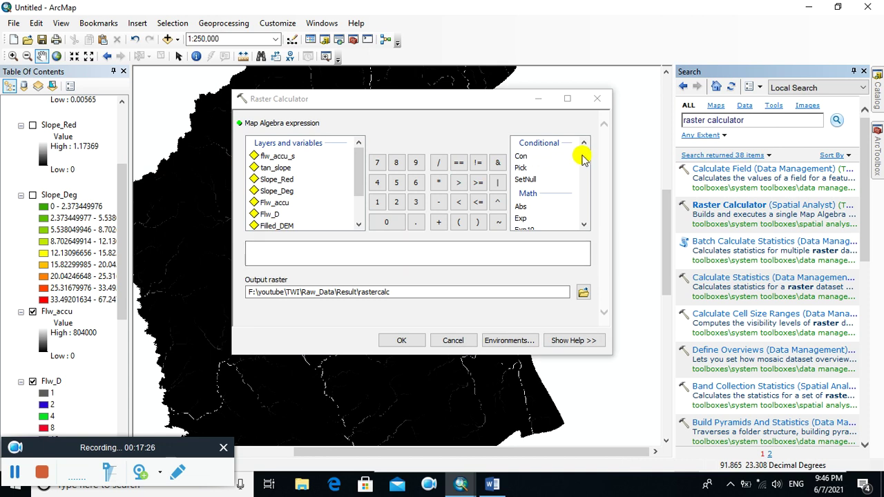
scroll(582, 159, "down", 2)
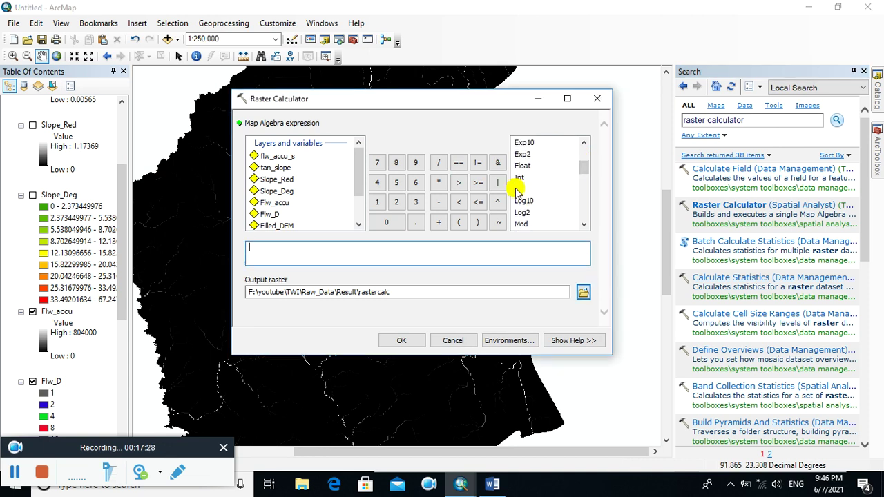
left_click(492, 484)
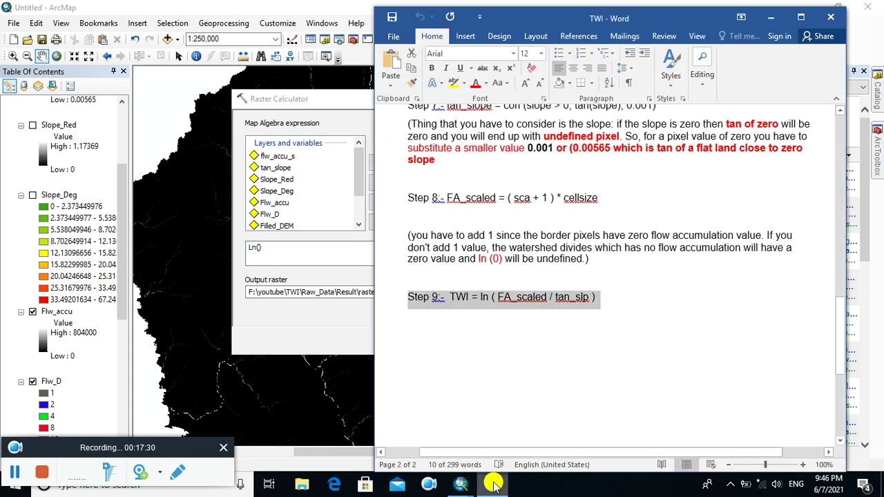
left_click(507, 301)
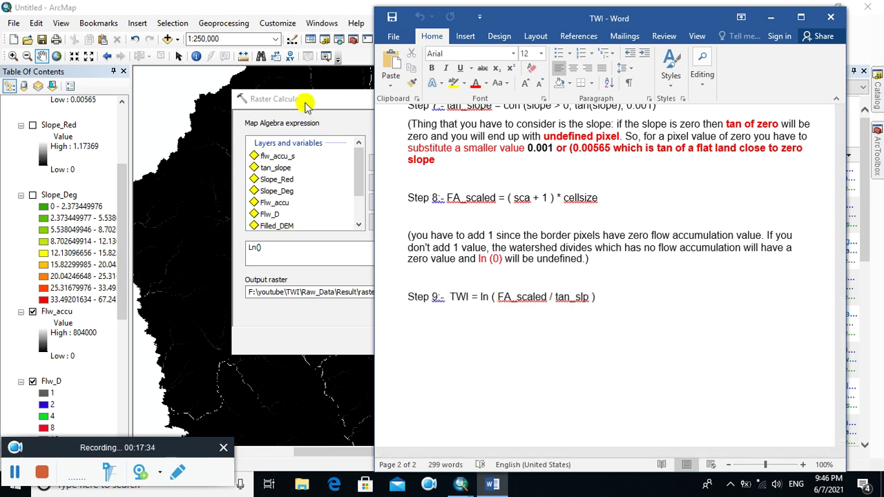
left_click(307, 104)
double_click(283, 158)
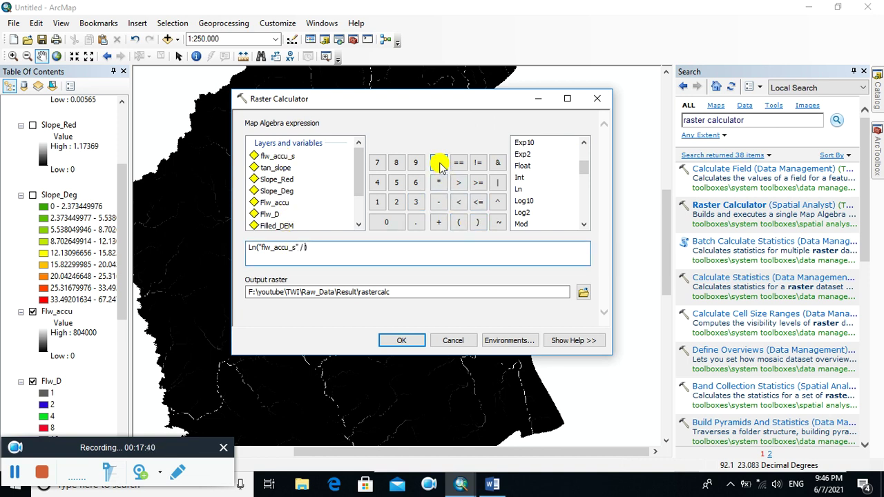
double_click(280, 168)
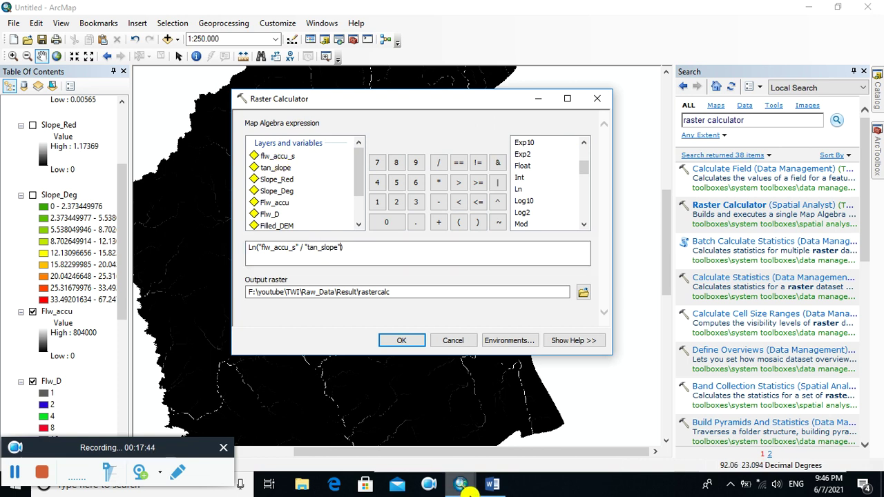
left_click(491, 484)
left_click(488, 485)
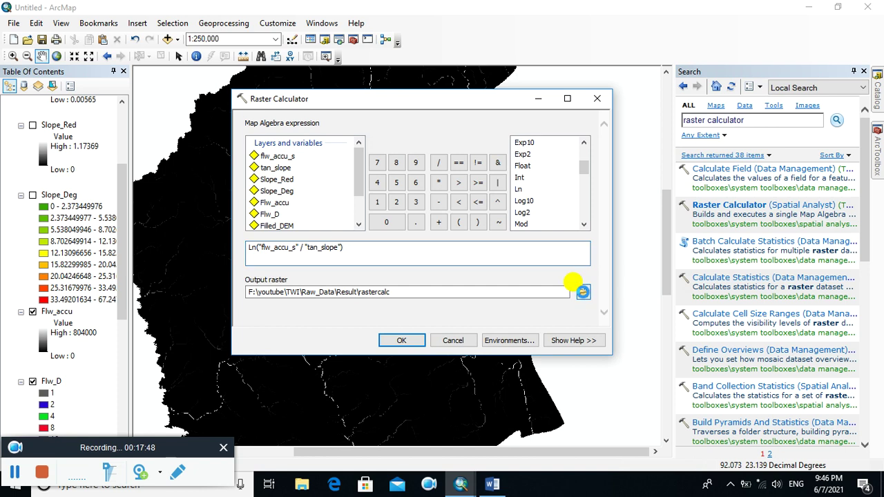
Run the calculation with the output raster saved as TWI in the Raw_Data folder.
left_click(582, 292)
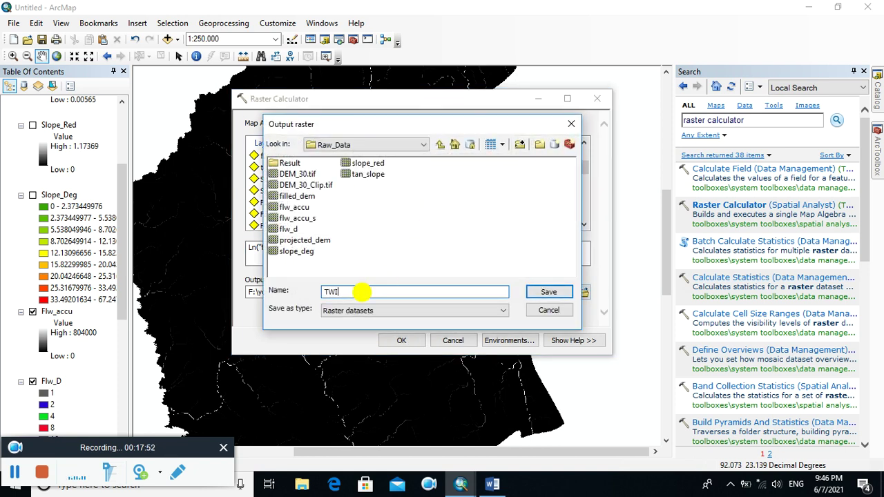
left_click(550, 292)
left_click(401, 340)
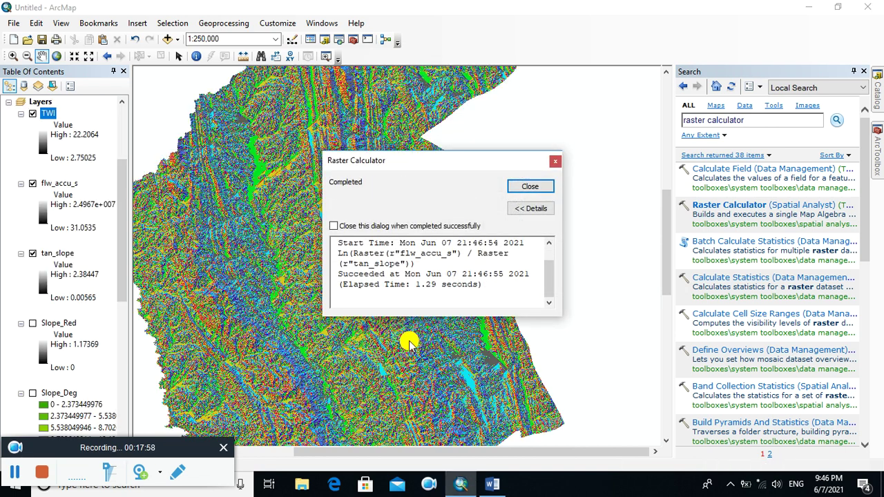
left_click(525, 192)
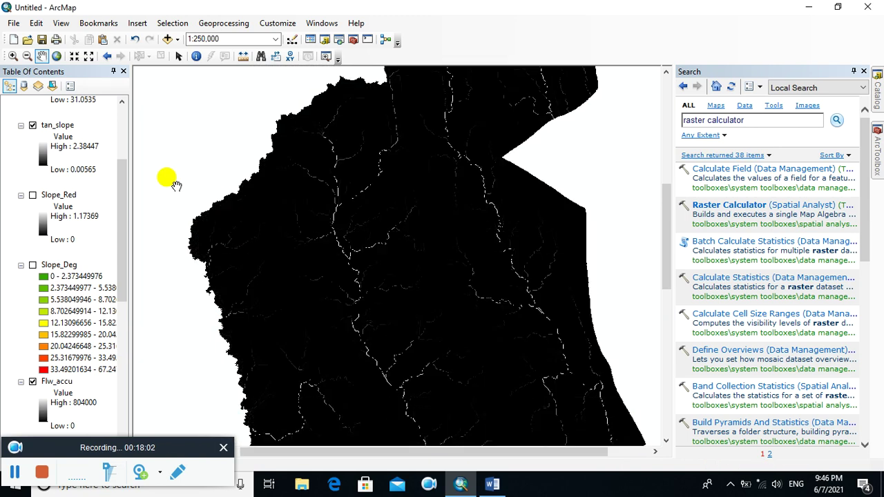
Hide the tan_slope, Flw_accu and Flw_D layers.
left_click(33, 125)
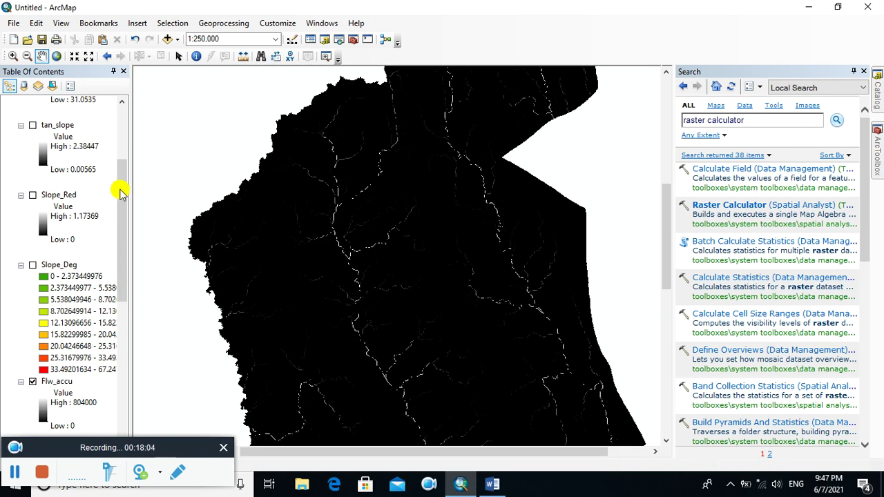
left_click_drag(120, 192, 122, 233)
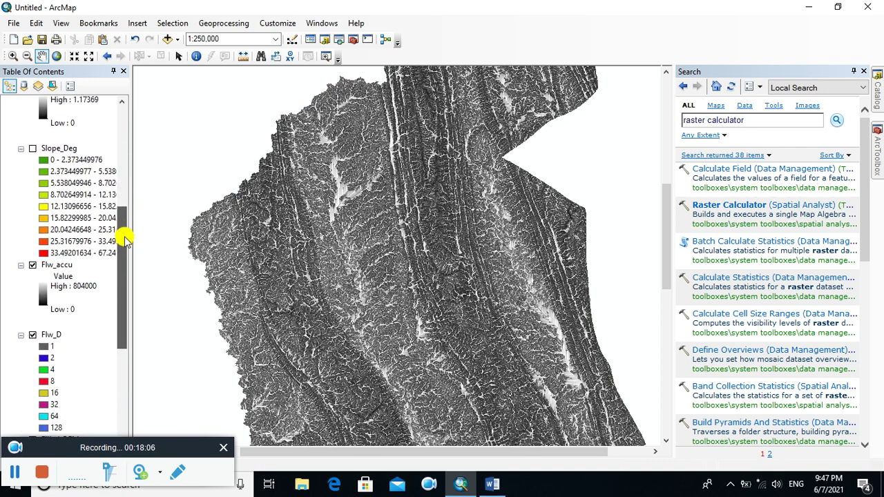
left_click(31, 266)
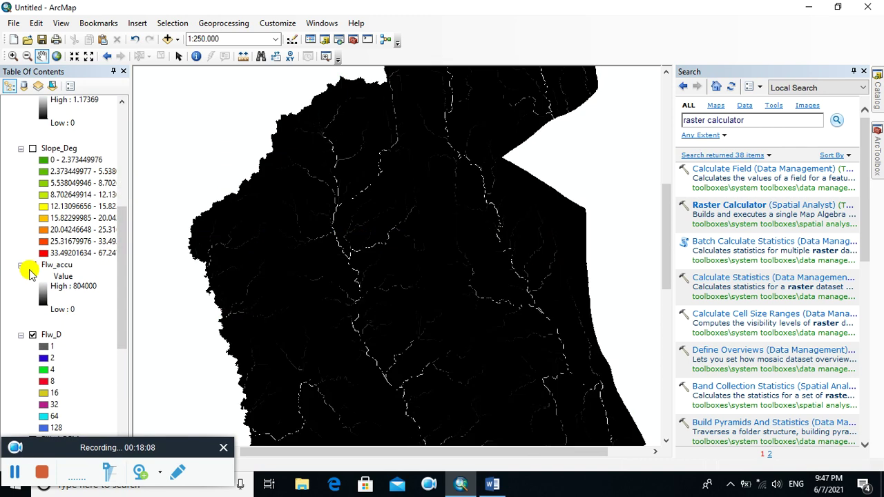
left_click(33, 335)
mouse_move(120, 293)
left_mouse_down()
mouse_move(128, 389)
mouse_move(125, 303)
left_mouse_up()
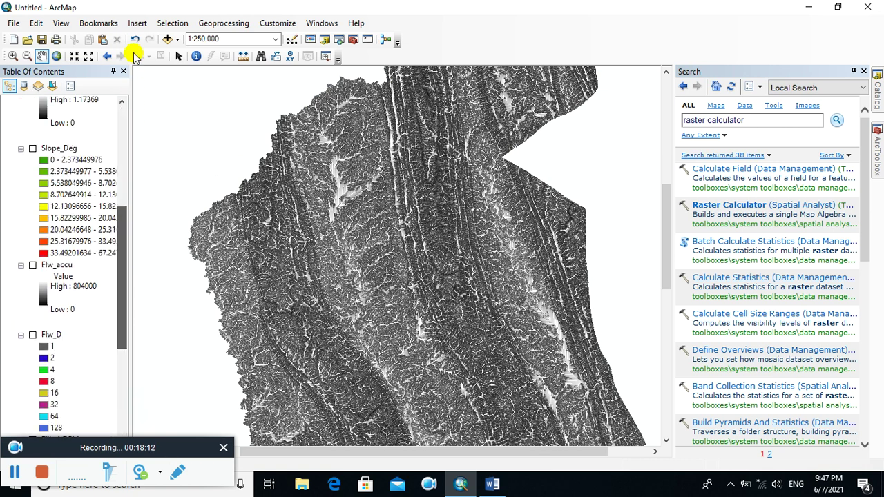
left_click_drag(125, 234, 142, 115)
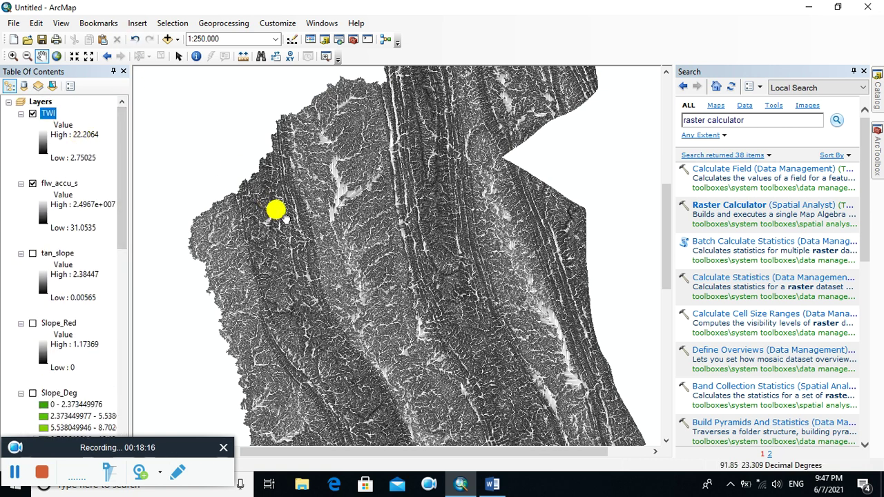
Apply the red-yellow-cyan-blue color ramp to the TWI layer, with blue for high values.
left_click_drag(276, 212, 246, 208)
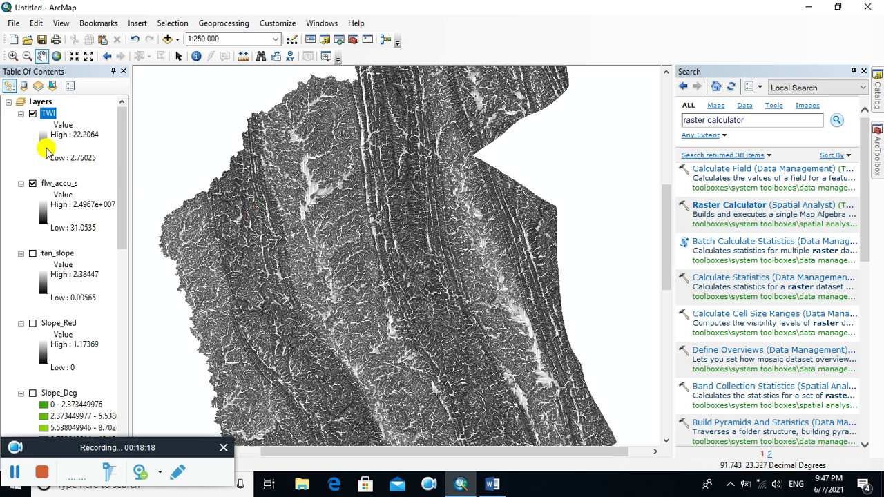
left_click(43, 142)
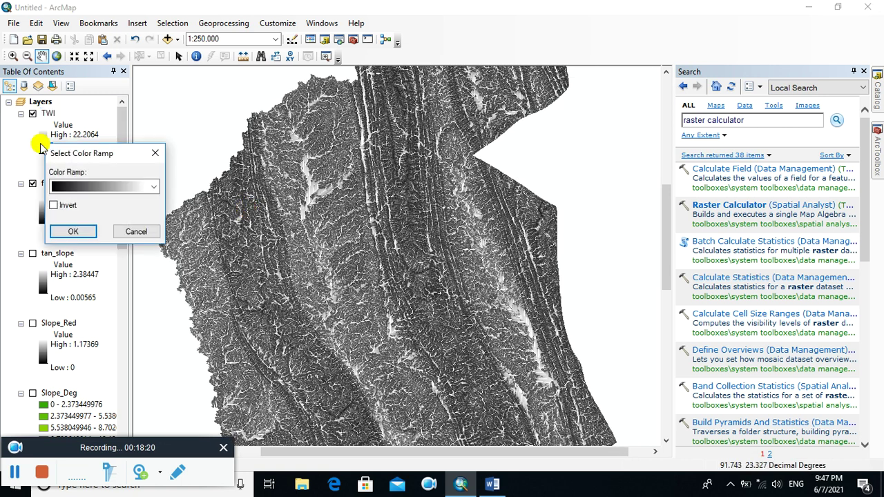
left_click(96, 191)
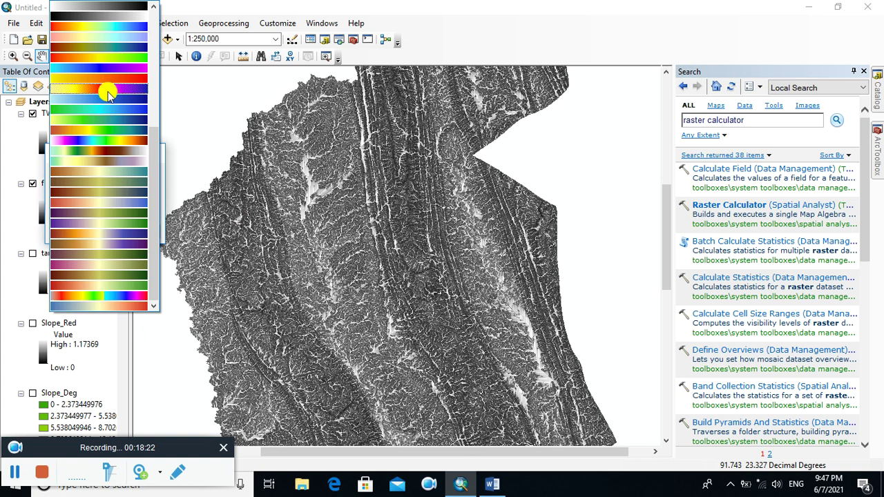
left_click(100, 30)
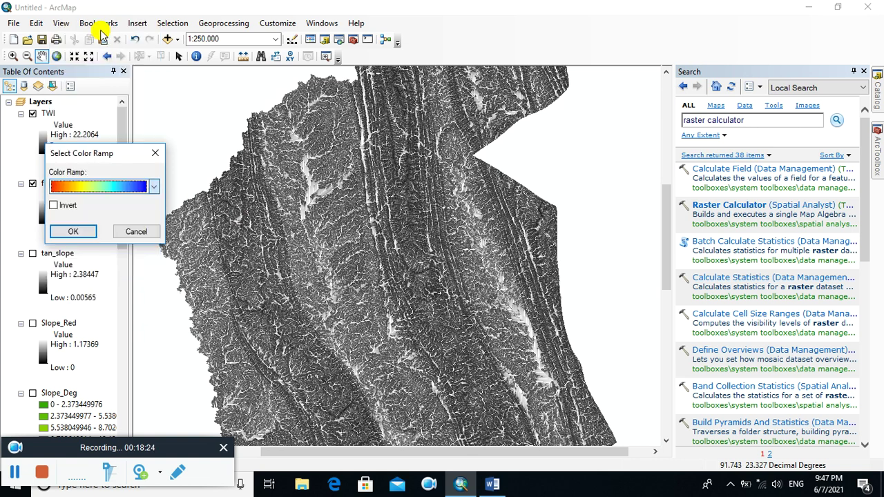
left_click(69, 233)
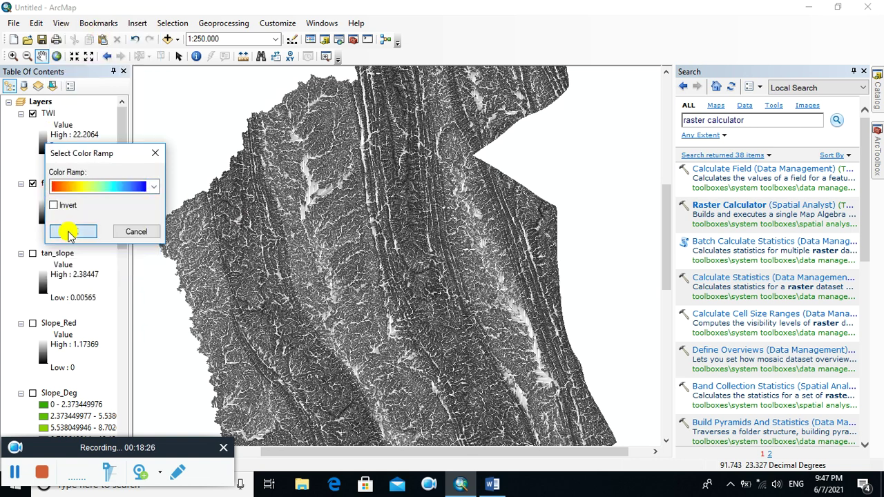
Examine the recoloured TWI raster across the study area and read the TWI definition and typical value range in the Word document.
left_click_drag(282, 253, 262, 158)
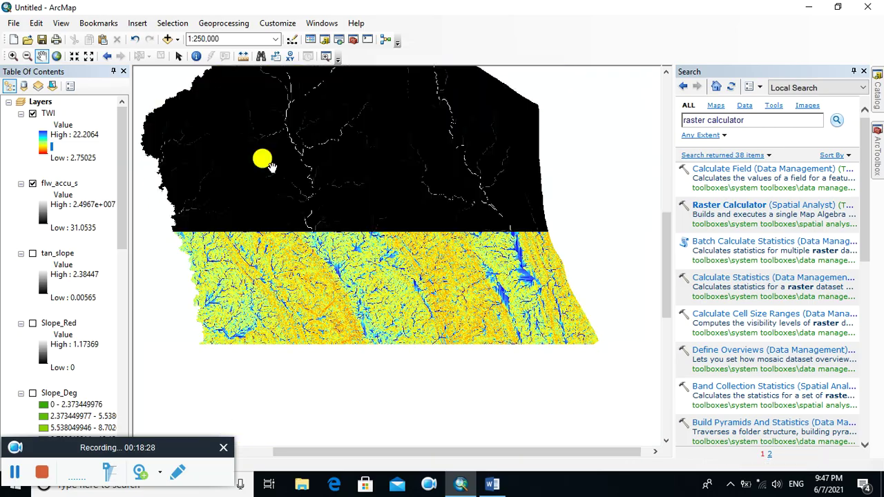
left_click_drag(519, 262, 482, 242)
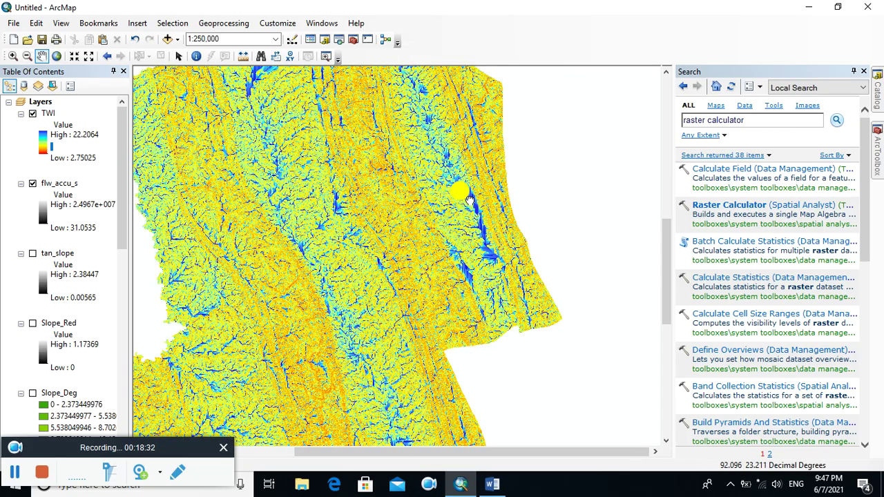
left_click_drag(469, 200, 446, 203)
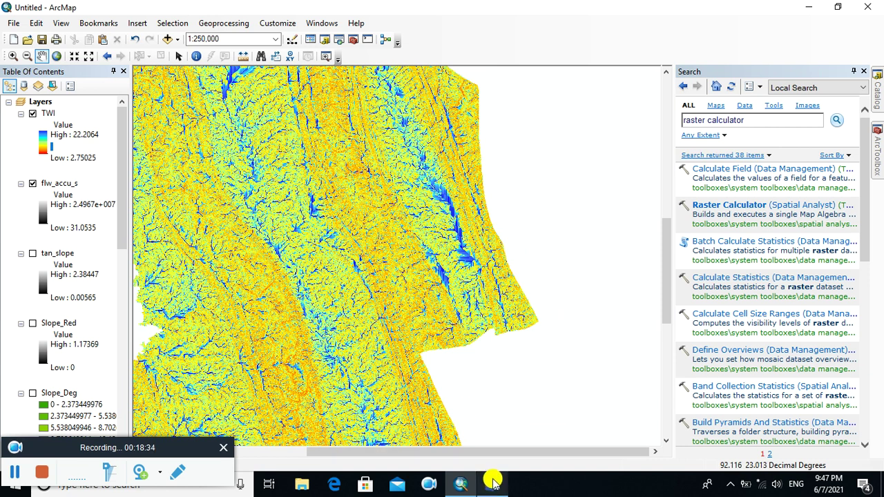
left_click(492, 483)
scroll(563, 178, "up", 10)
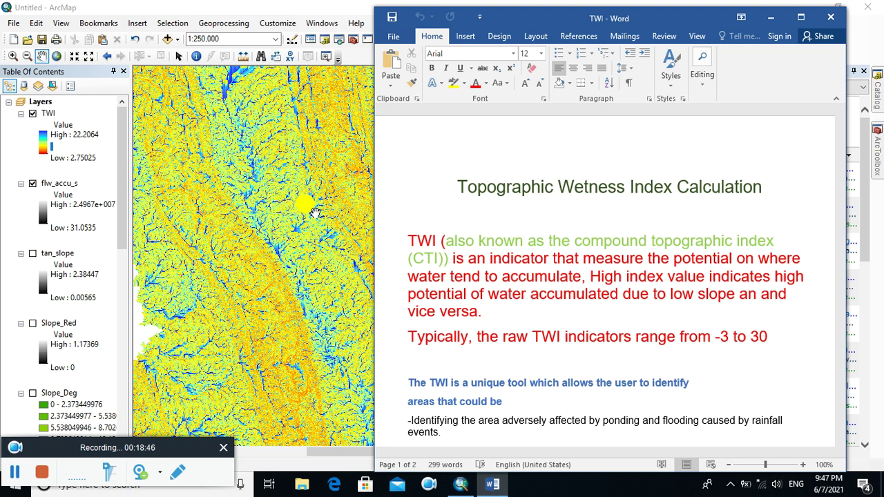
left_click_drag(312, 215, 303, 217)
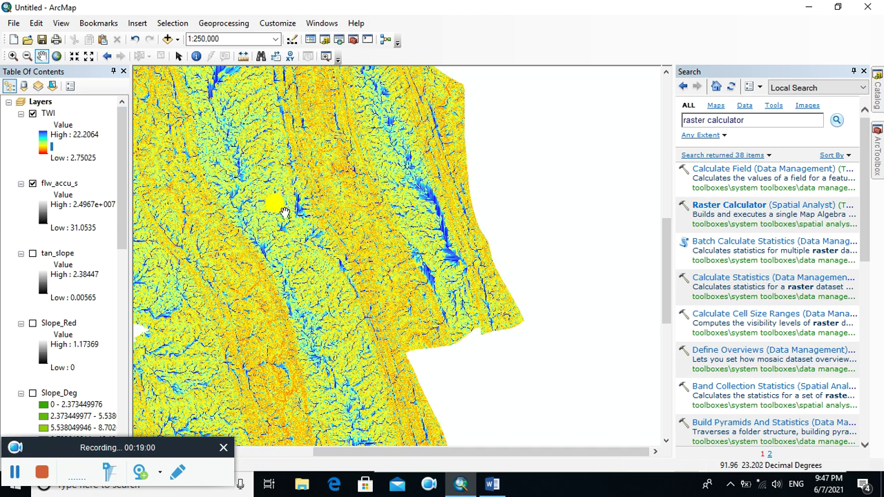
left_click_drag(264, 206, 320, 223)
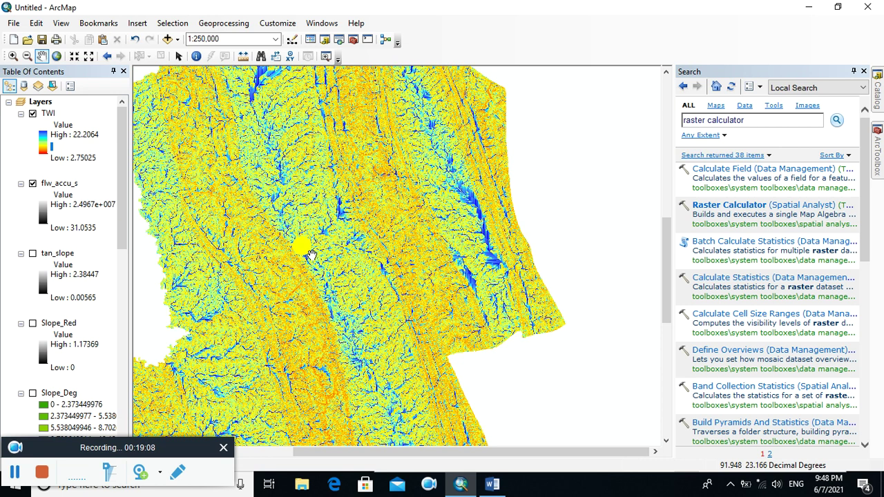
left_click_drag(311, 252, 322, 242)
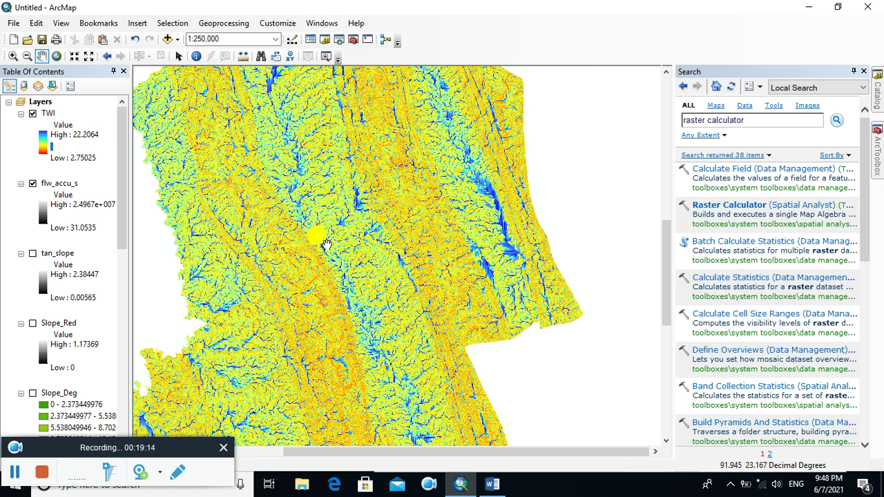
left_click_drag(325, 243, 329, 244)
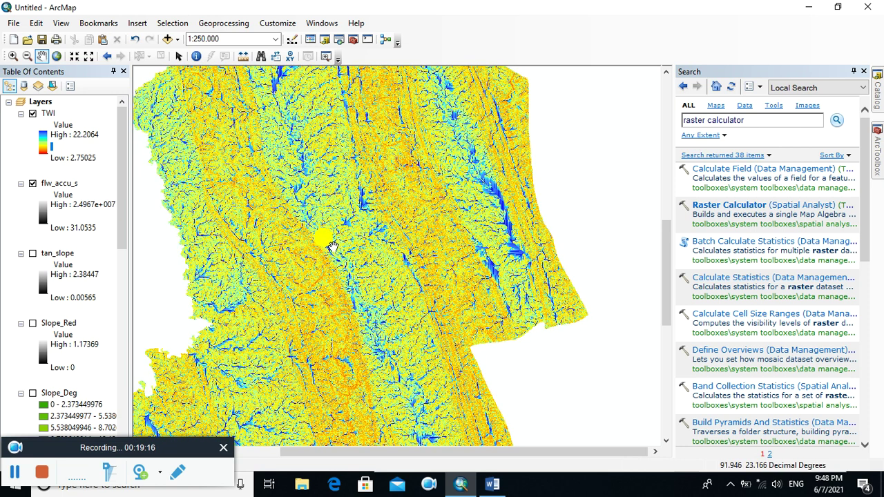